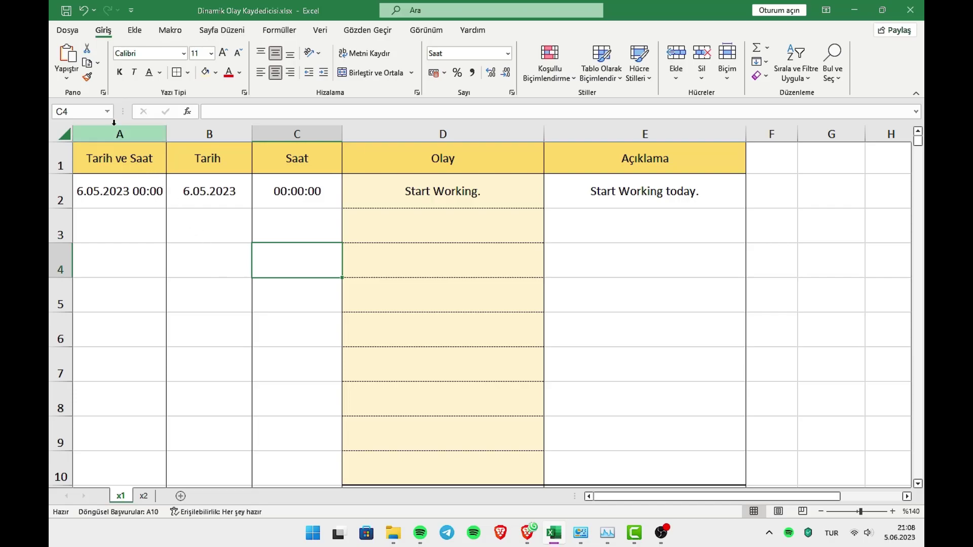
- Enable iterative calculation in the workbook's formula options
{"action": "left_click", "coordinate": [72, 31]}
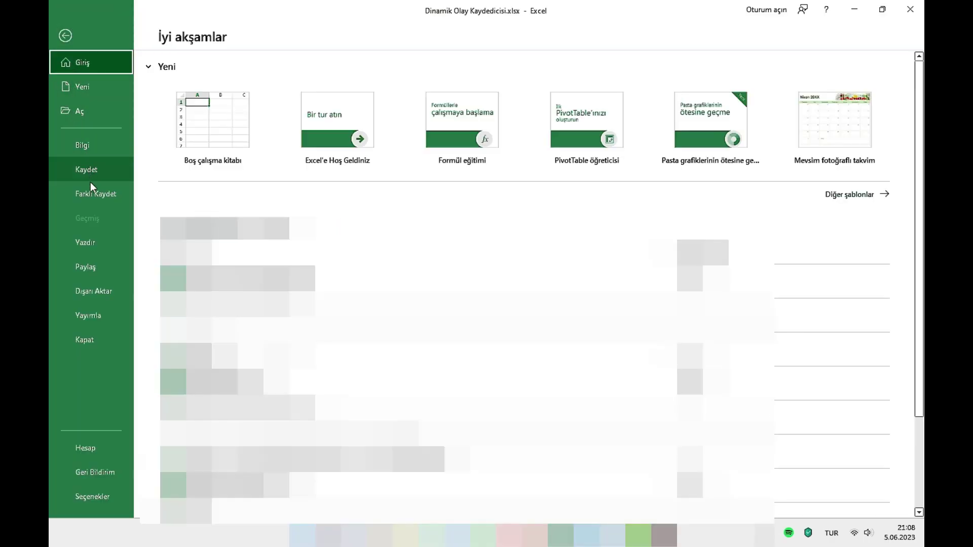
{"action": "left_click", "coordinate": [95, 496]}
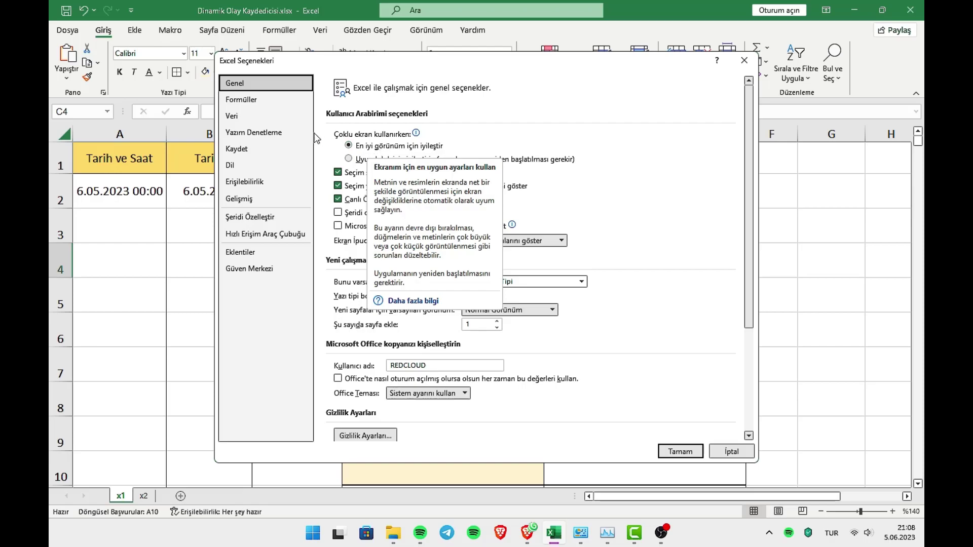
{"action": "left_click", "coordinate": [248, 101]}
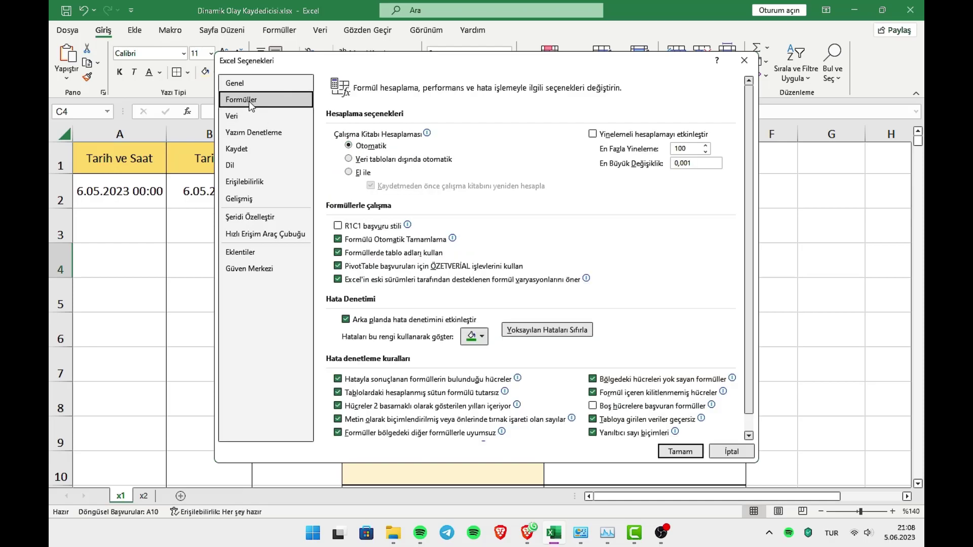
{"action": "left_click", "coordinate": [593, 135]}
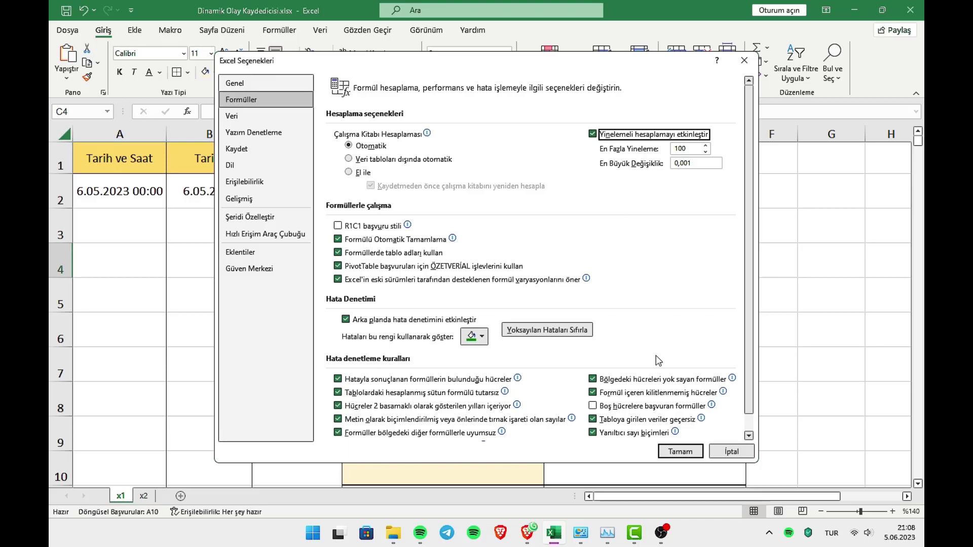
{"action": "left_click", "coordinate": [679, 452]}
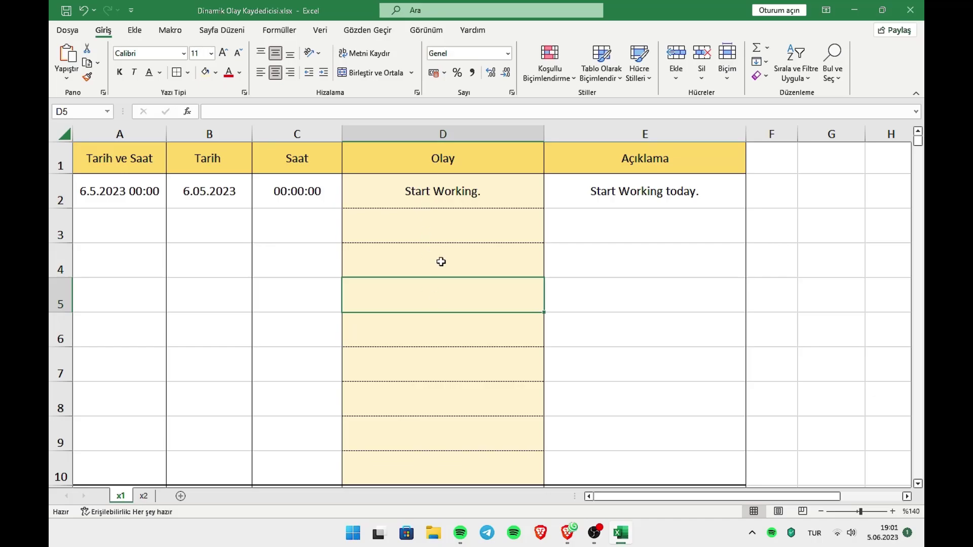
- Enter the formula =EĞER(D3<>"";EĞER(C3<>"";C3;ŞİMDİ());"") in cell C3 of the Saat column
{"action": "left_click", "coordinate": [295, 222]}
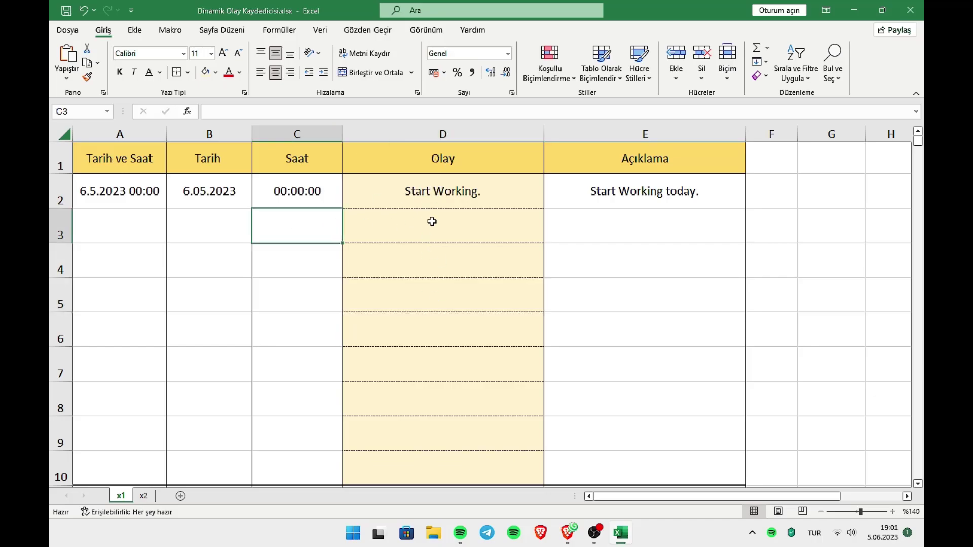
{"action": "type", "text": "="}
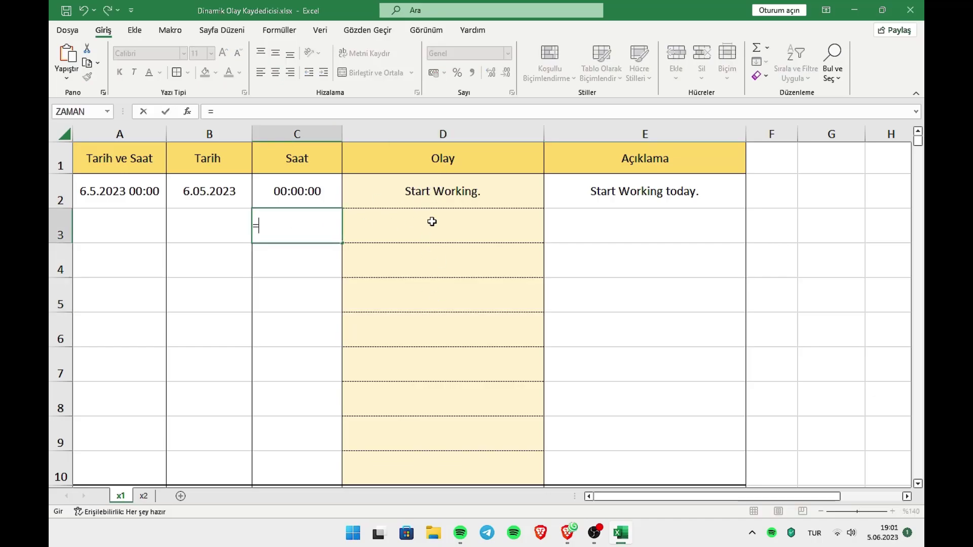
{"action": "type", "text": "eğer("}
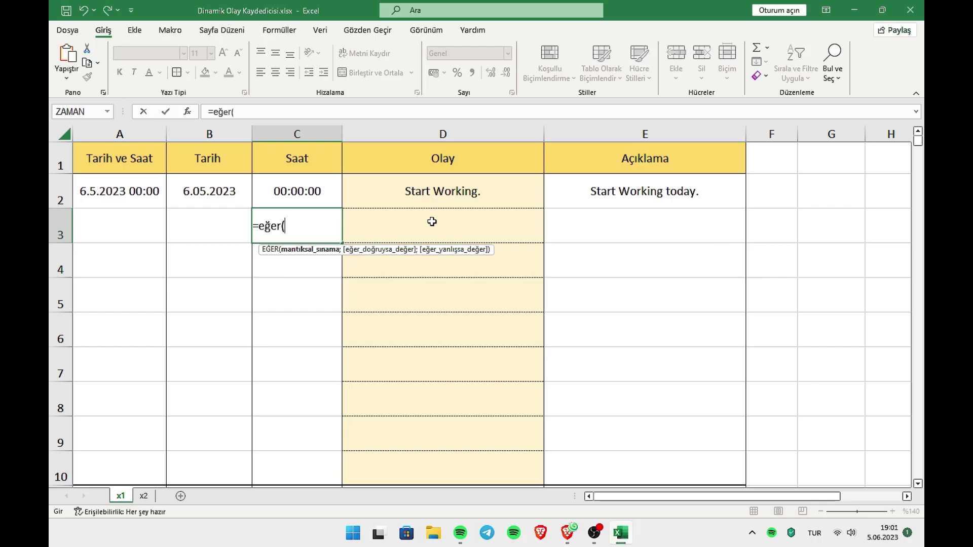
{"action": "left_click", "coordinate": [432, 221]}
{"action": "type", "text": ")"}
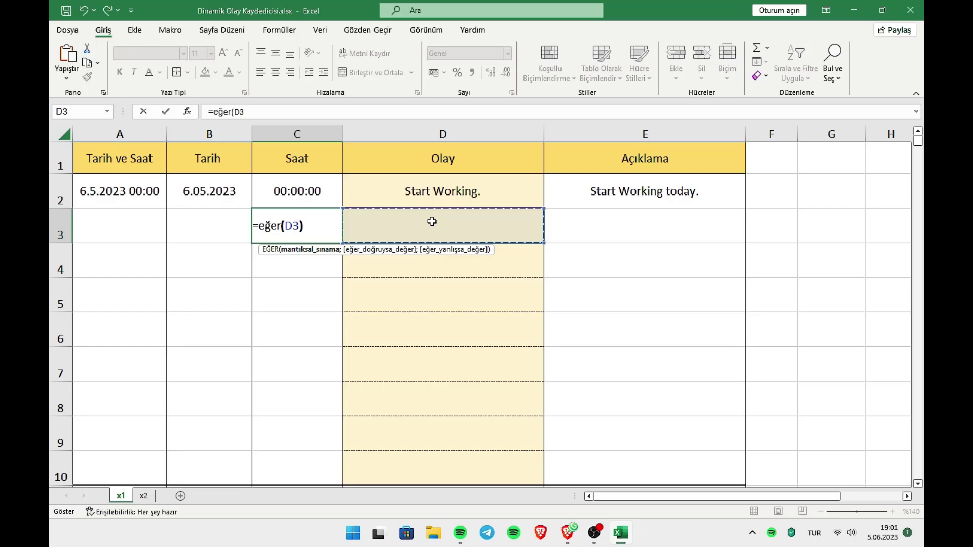
{"action": "key", "text": "BackSpace"}
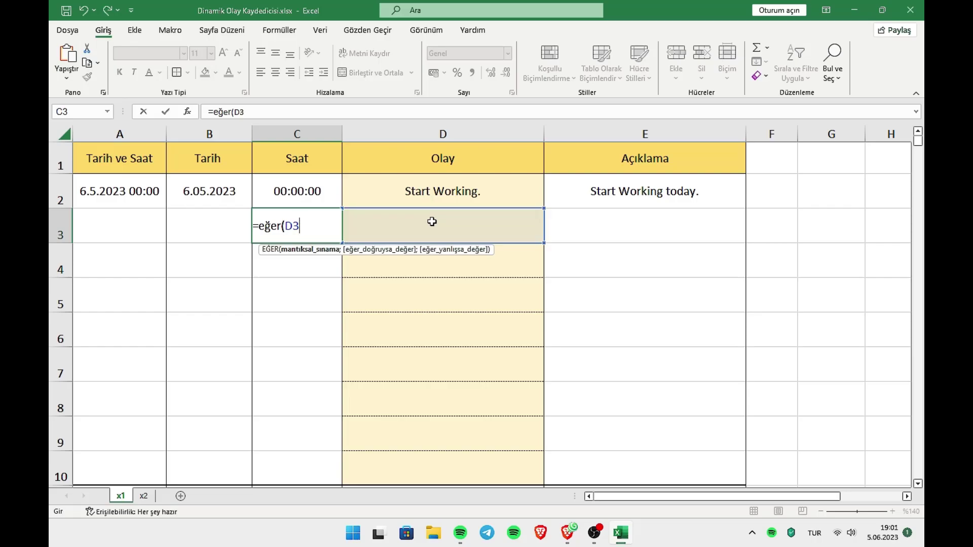
{"action": "type", "text": "<>\"\";eğer"}
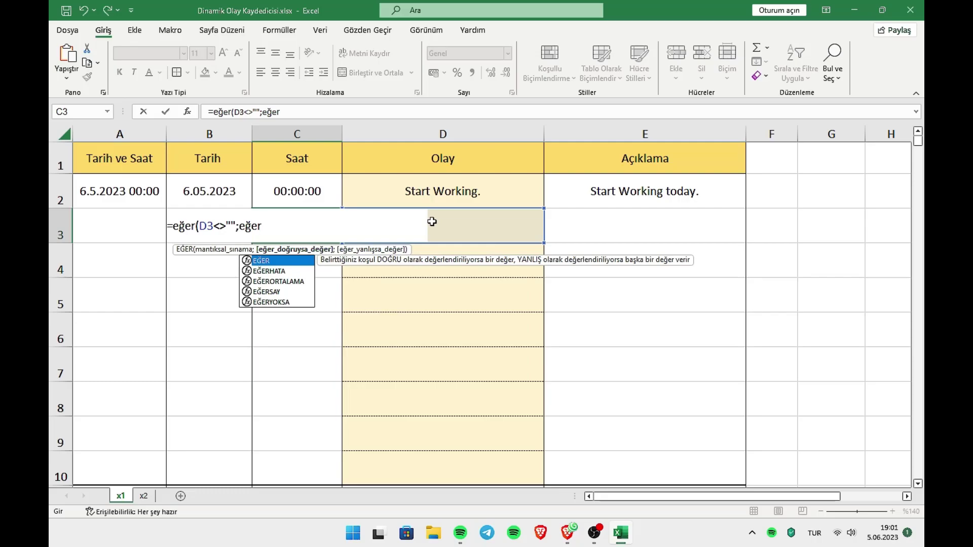
{"action": "type", "text": "(c3<>"}
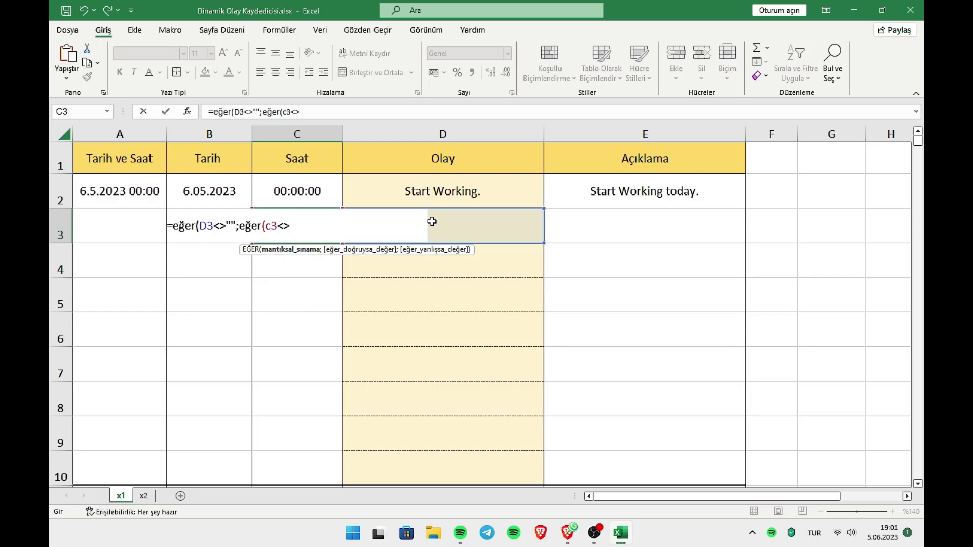
{"action": "type", "text": "\"\";"}
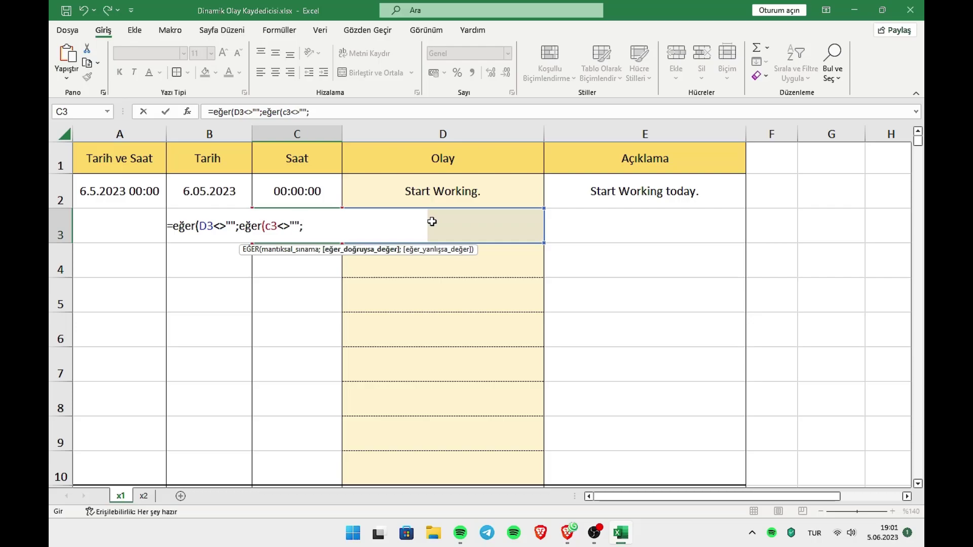
{"action": "type", "text": "c3;şim"}
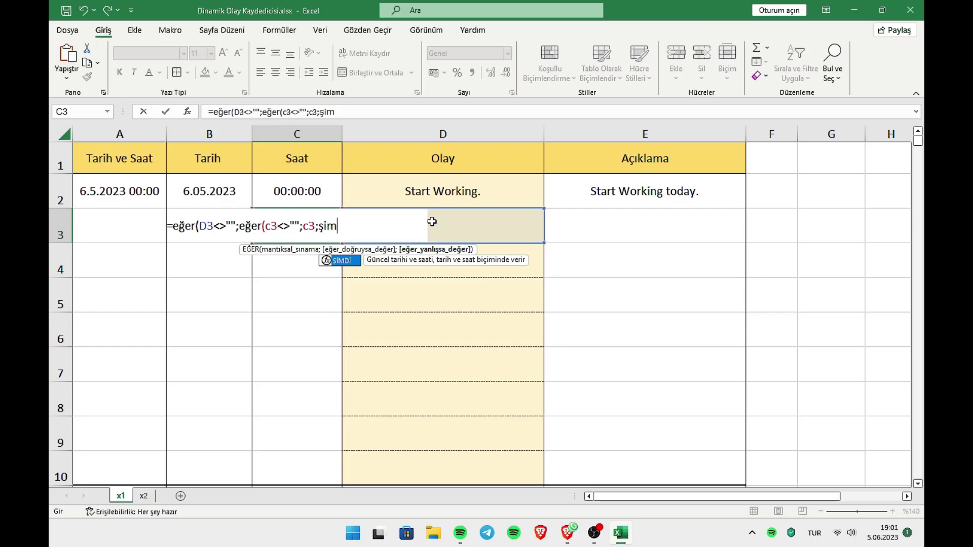
{"action": "type", "text": "di())"}
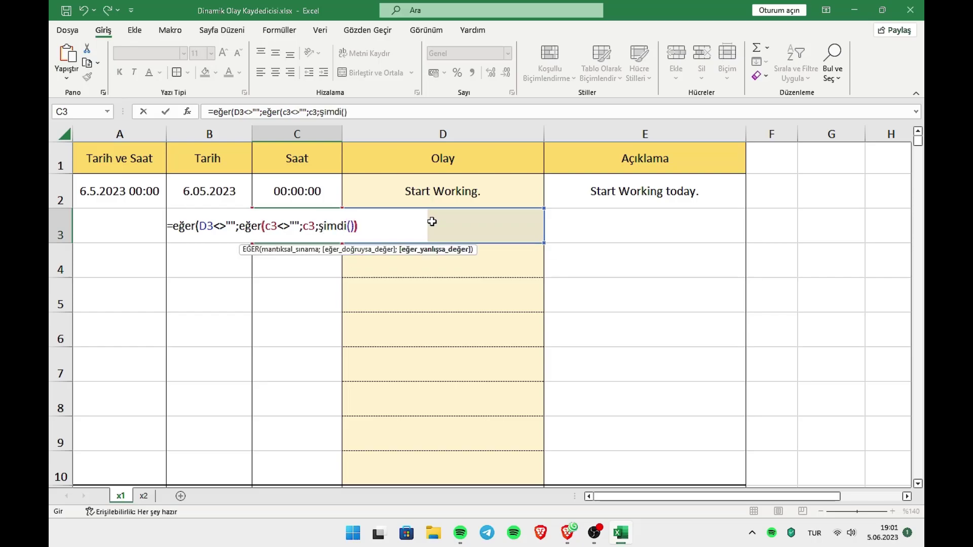
{"action": "type", "text": ";"}
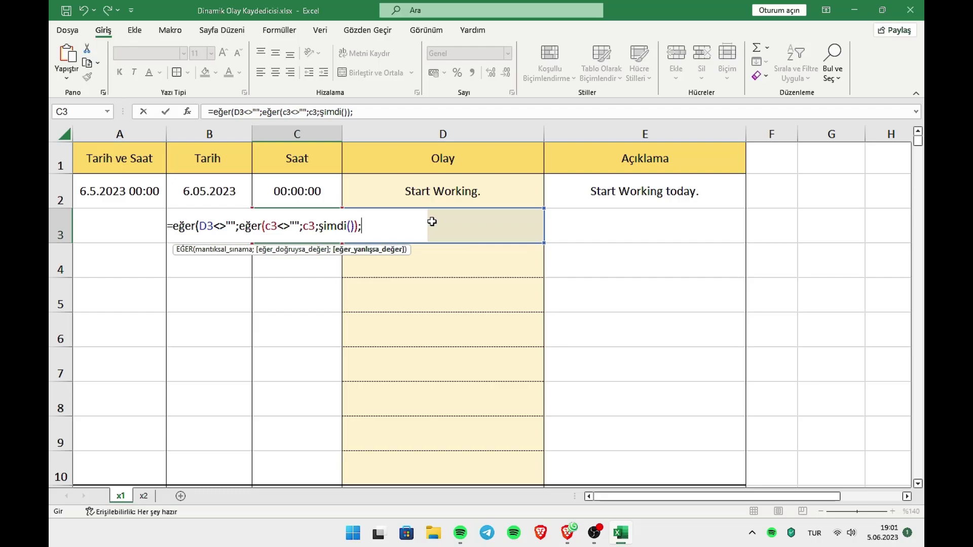
{"action": "type", "text": "\"\")"}
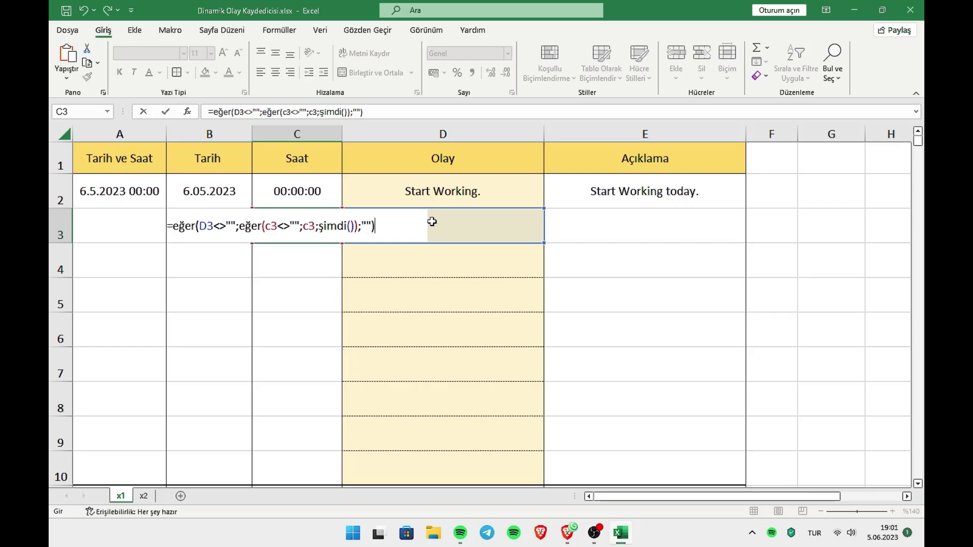
{"action": "key", "text": "Return"}
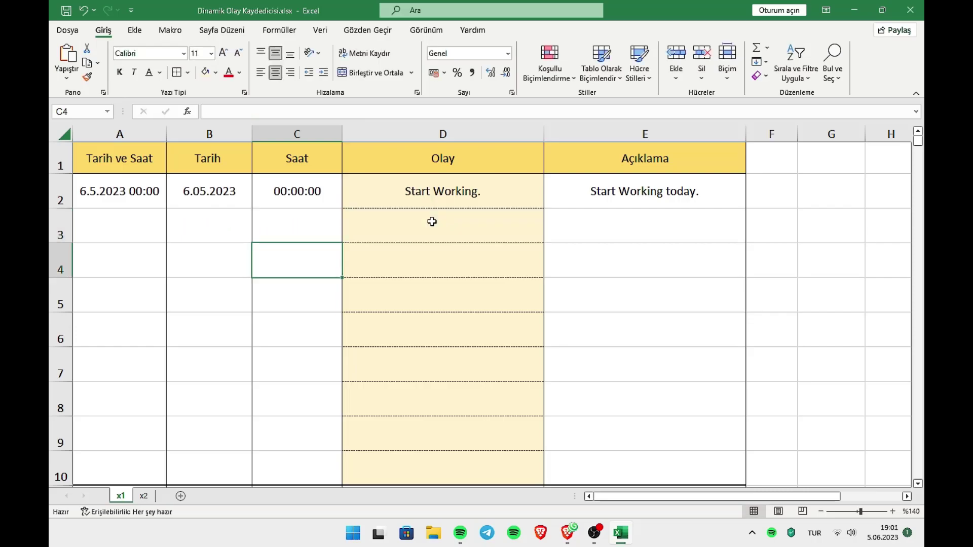
- Review the formula in C3 without changing it and enter "Hello" as the event in D3
{"action": "left_click", "coordinate": [328, 226]}
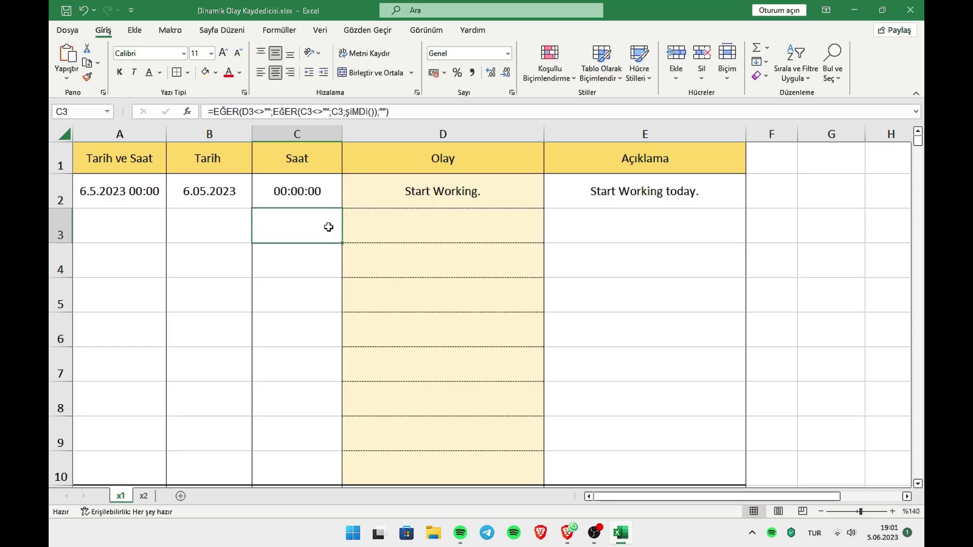
{"action": "left_click", "coordinate": [399, 113]}
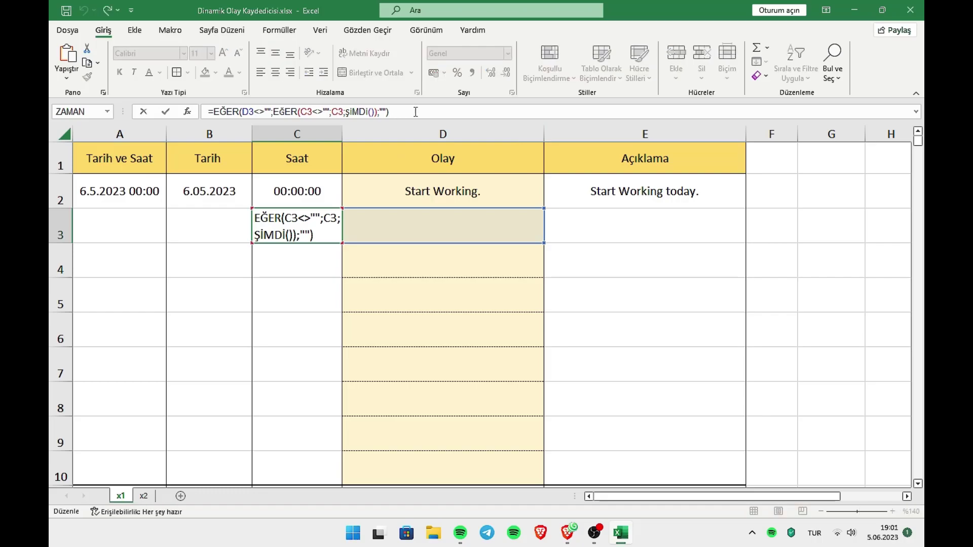
{"action": "key", "text": "Escape"}
{"action": "left_click", "coordinate": [384, 221]}
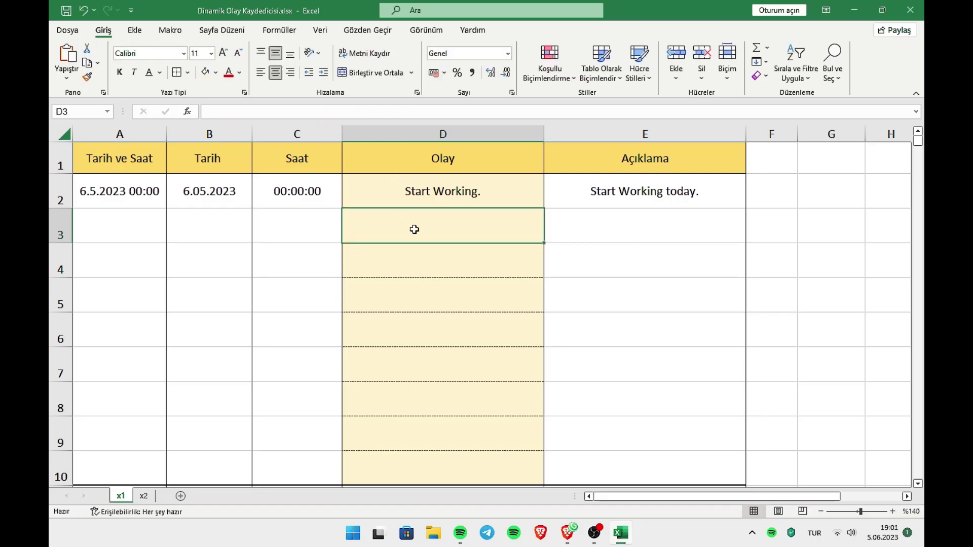
{"action": "type", "text": "Hello"}
{"action": "key", "text": "Return"}
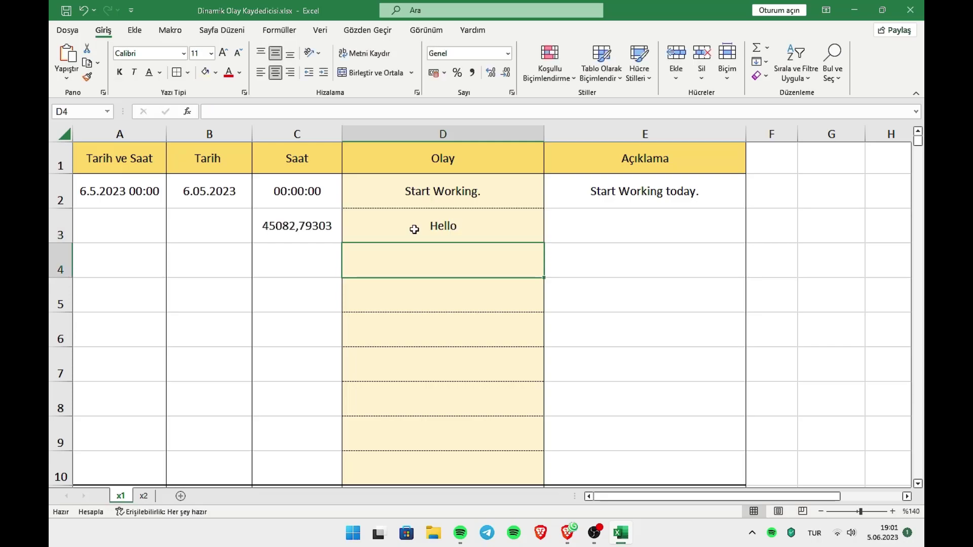
- Copy the complete formula text from cell C3, leaving the cell unchanged
{"action": "left_click", "coordinate": [354, 226]}
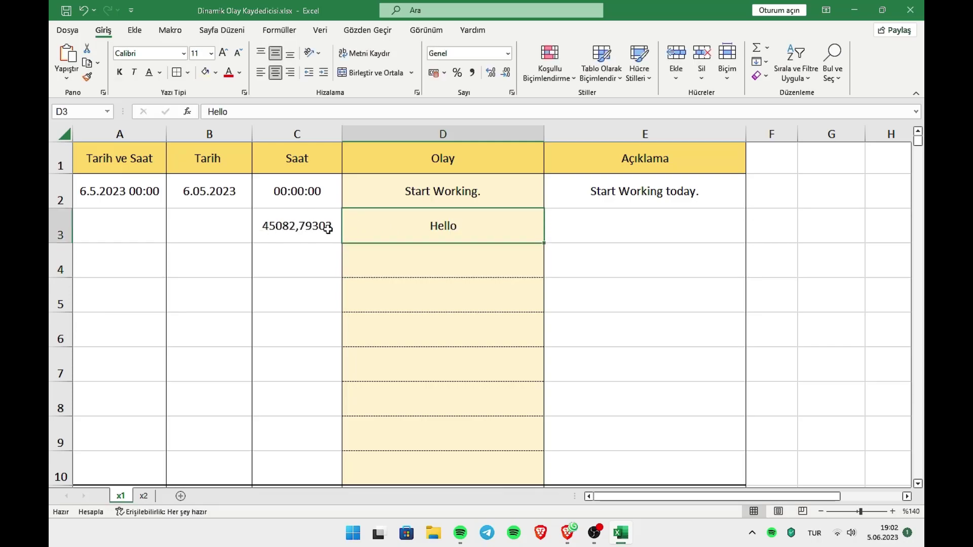
{"action": "left_click", "coordinate": [330, 229]}
{"action": "left_click", "coordinate": [400, 219]}
{"action": "left_click", "coordinate": [302, 225]}
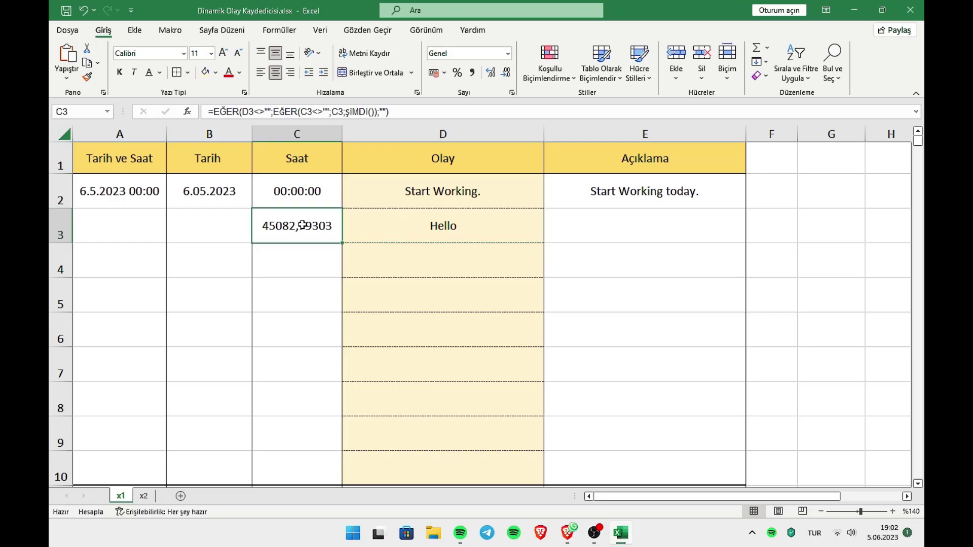
{"action": "left_click", "coordinate": [390, 112]}
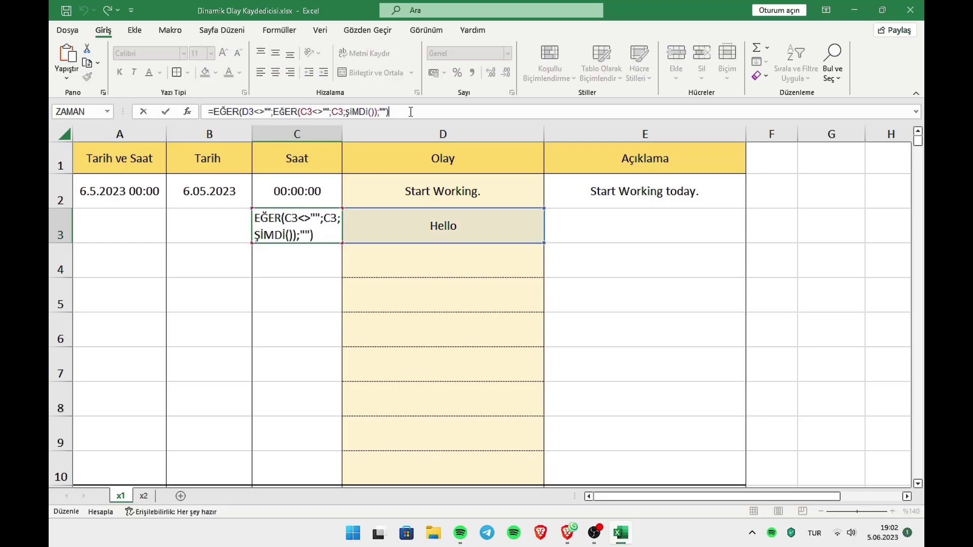
{"action": "key", "text": "Escape"}
{"action": "left_click_drag", "start_coordinate": [391, 112], "coordinate": [200, 120]}
{"action": "key", "text": "ctrl+c"}
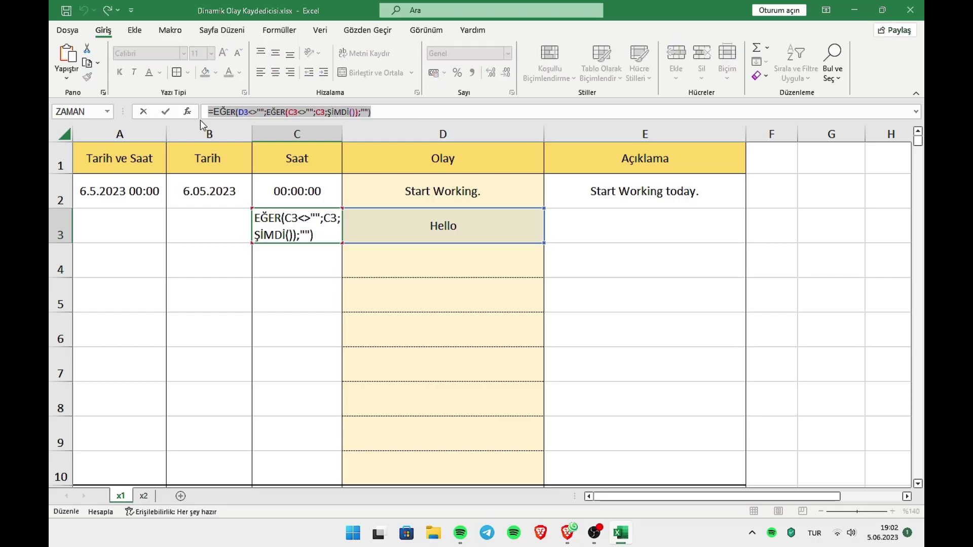
{"action": "key", "text": "Escape"}
- Paste the copied formula text into B3 and A3, keeping its references to D3 and C3
{"action": "left_click", "coordinate": [243, 223]}
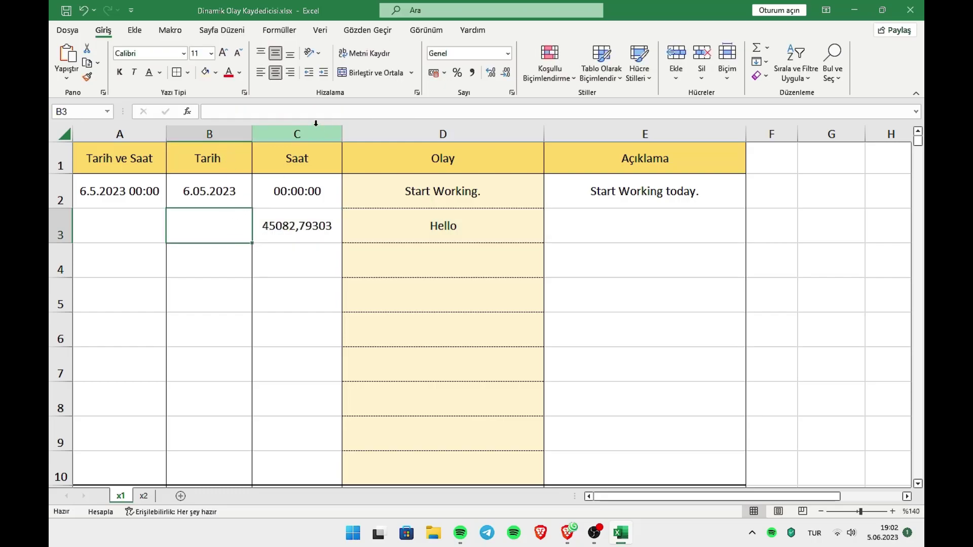
{"action": "left_click", "coordinate": [303, 112]}
{"action": "key", "text": "ctrl+v"}
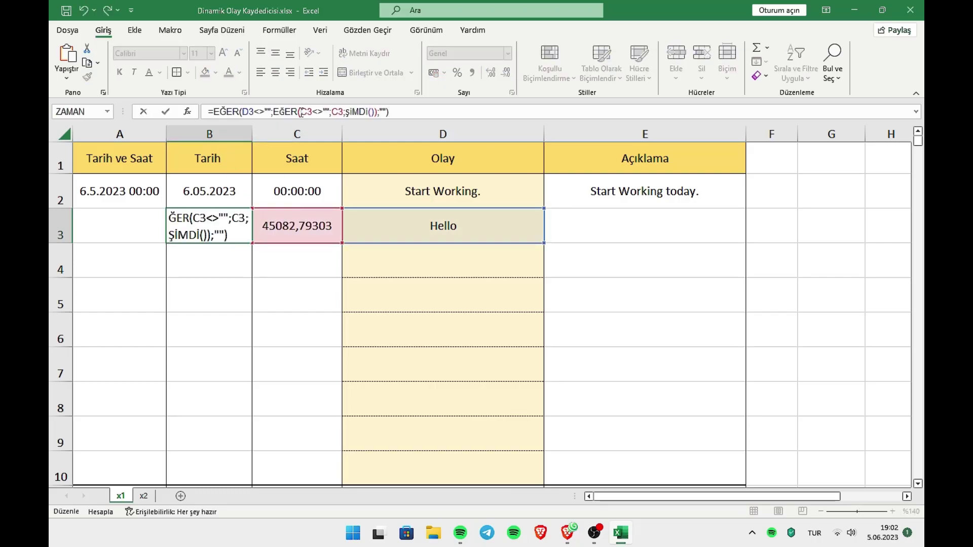
{"action": "key", "text": "Return"}
{"action": "left_click", "coordinate": [99, 231]}
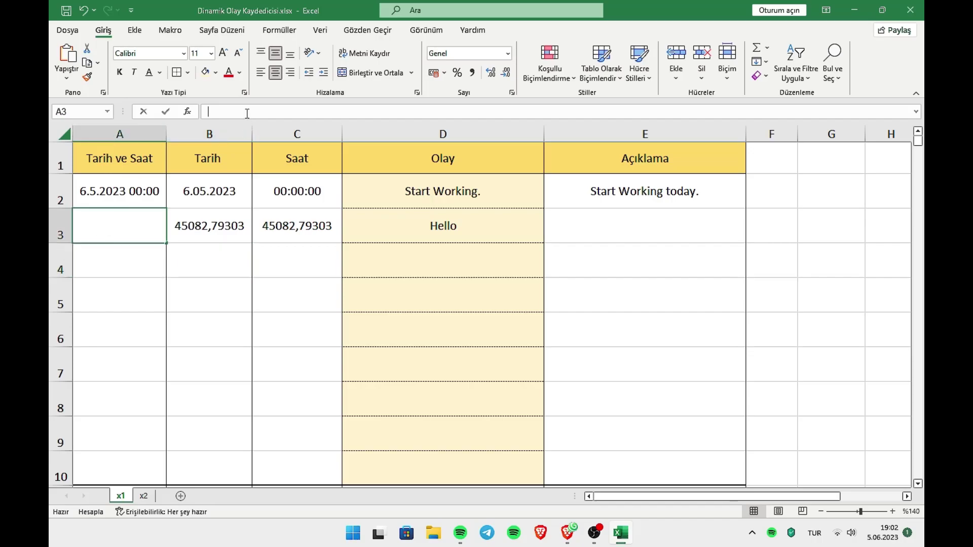
{"action": "left_click", "coordinate": [247, 113]}
{"action": "key", "text": "ctrl+v"}
{"action": "key", "text": "Return"}
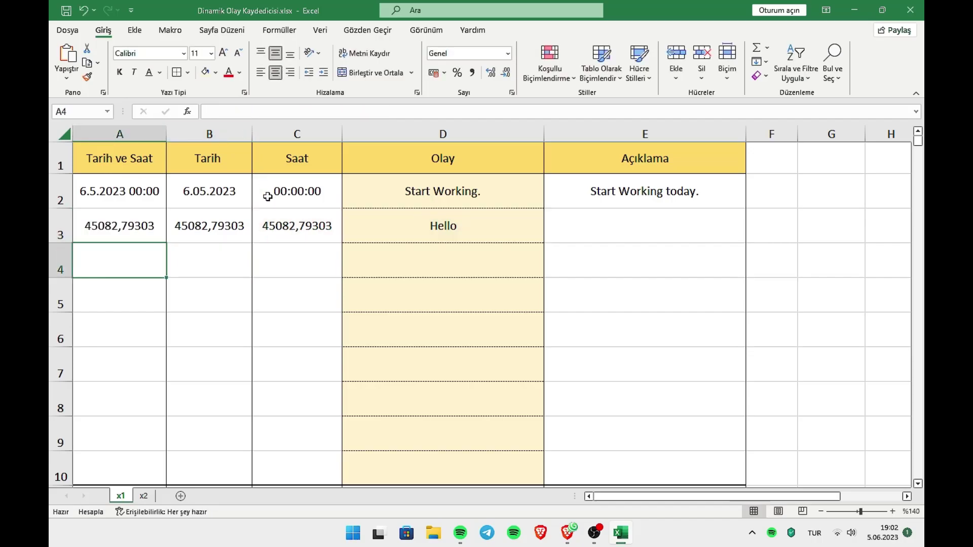
- Fill the formulas in A3:C3 down through the empty rows of the table
{"action": "left_click_drag", "start_coordinate": [133, 224], "coordinate": [286, 228]}
{"action": "left_click_drag", "start_coordinate": [344, 244], "coordinate": [311, 470]}
{"action": "left_click", "coordinate": [329, 260]}
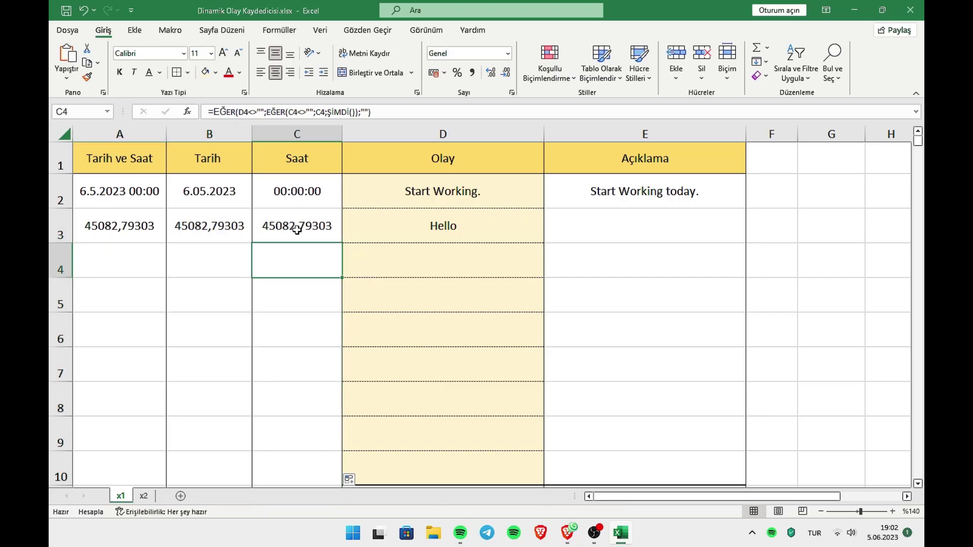
- Apply the Saat number format to the whole of column C
{"action": "left_click", "coordinate": [311, 134]}
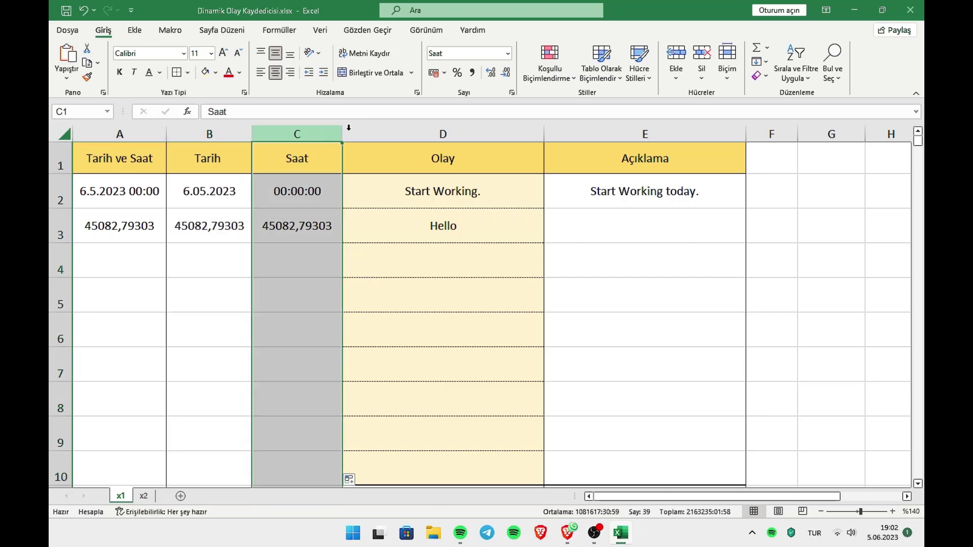
{"action": "left_click", "coordinate": [507, 53]}
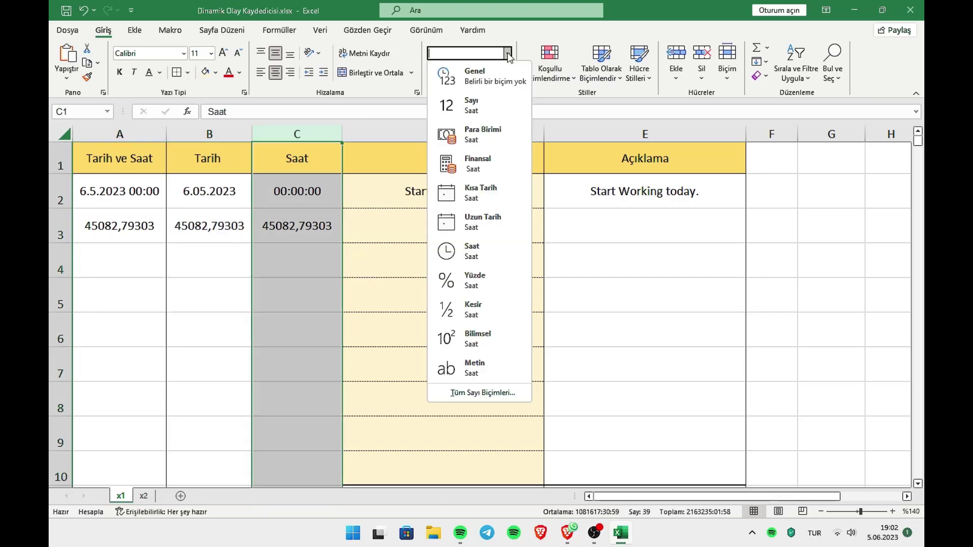
{"action": "left_click", "coordinate": [483, 253]}
{"action": "left_click", "coordinate": [322, 273]}
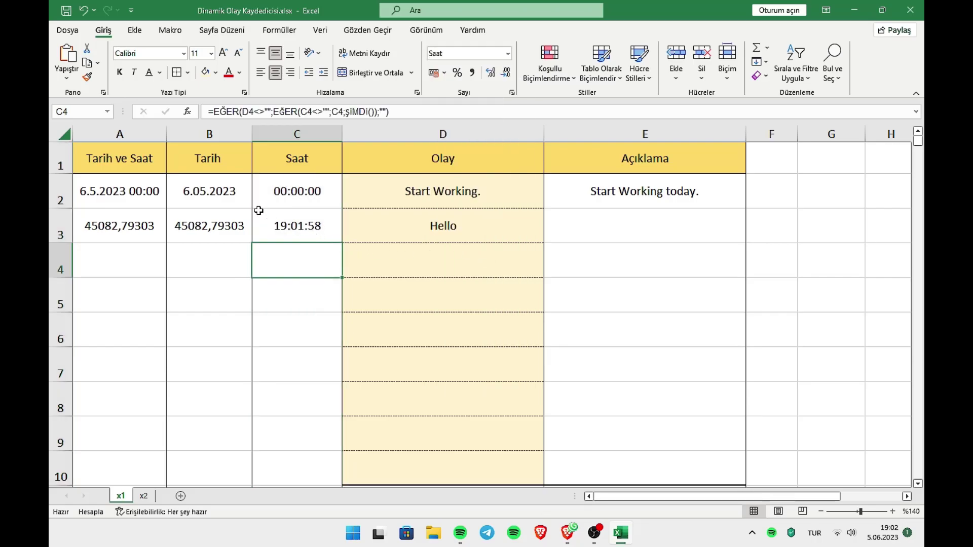
- Apply the Kısa Tarih number format to the whole of column B
{"action": "left_click", "coordinate": [237, 135]}
{"action": "left_click", "coordinate": [507, 54]}
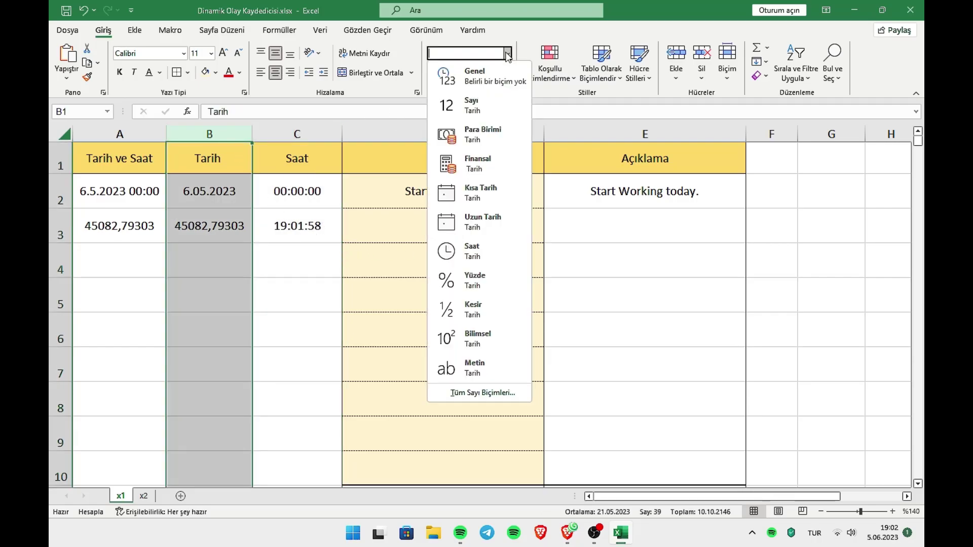
{"action": "left_click", "coordinate": [494, 196]}
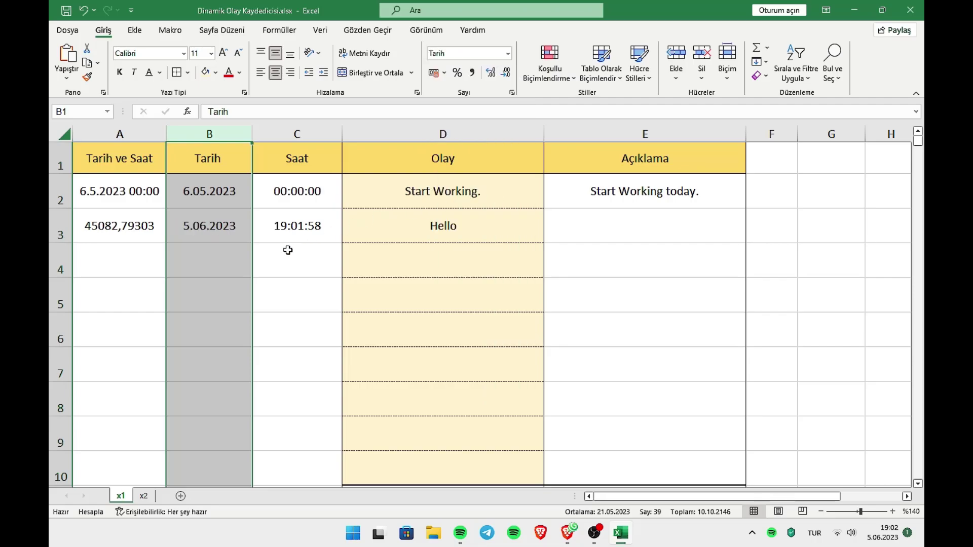
- Apply the custom number format g.aa.yyyy ss:dd to the whole of column A
{"action": "left_click", "coordinate": [133, 134]}
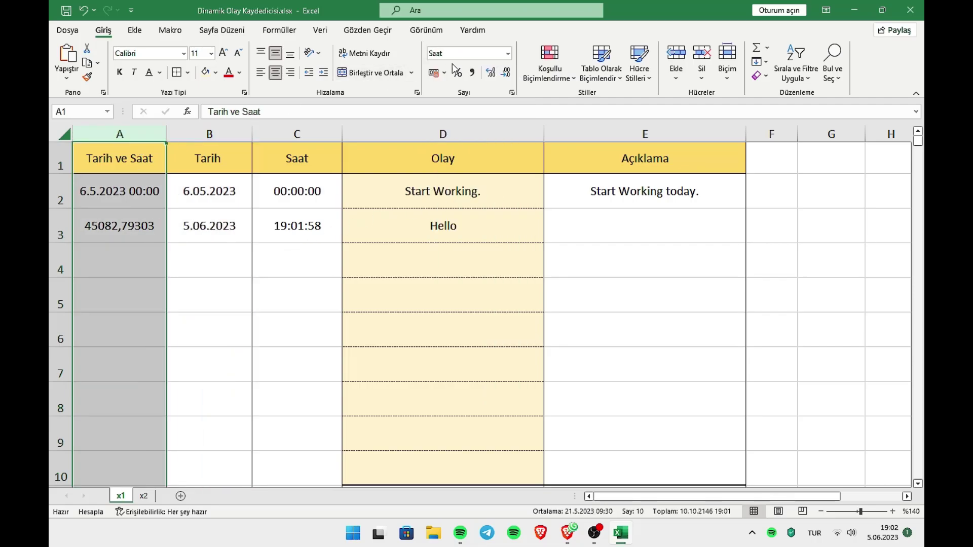
{"action": "left_click", "coordinate": [507, 53]}
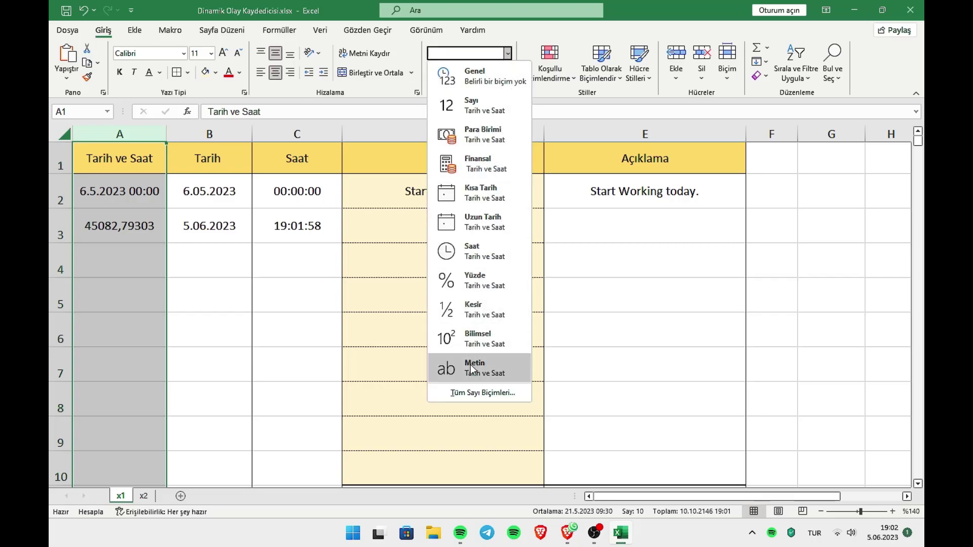
{"action": "left_click", "coordinate": [467, 390]}
{"action": "left_click", "coordinate": [426, 247]}
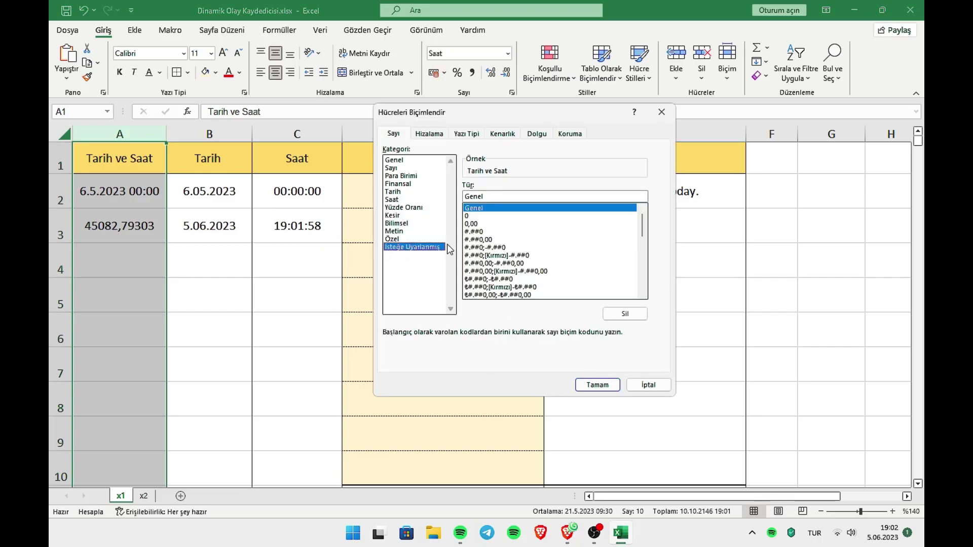
{"action": "left_click_drag", "start_coordinate": [646, 232], "coordinate": [647, 267]}
{"action": "left_click", "coordinate": [522, 279]}
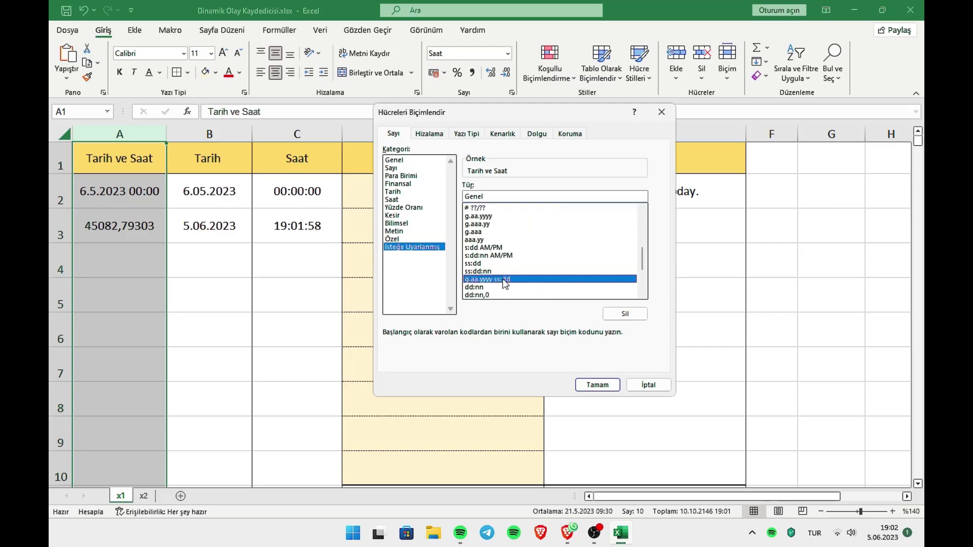
{"action": "left_click", "coordinate": [594, 386]}
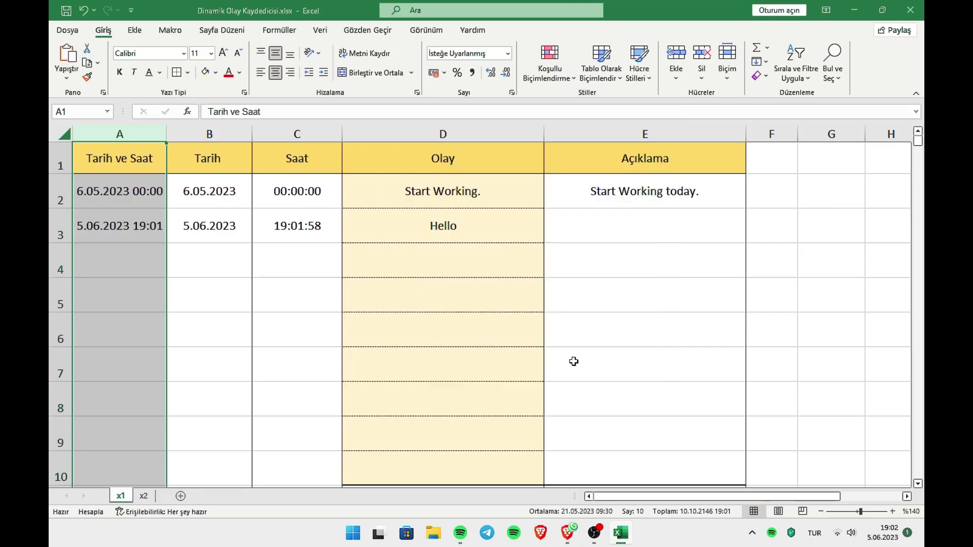
{"action": "left_click", "coordinate": [160, 253]}
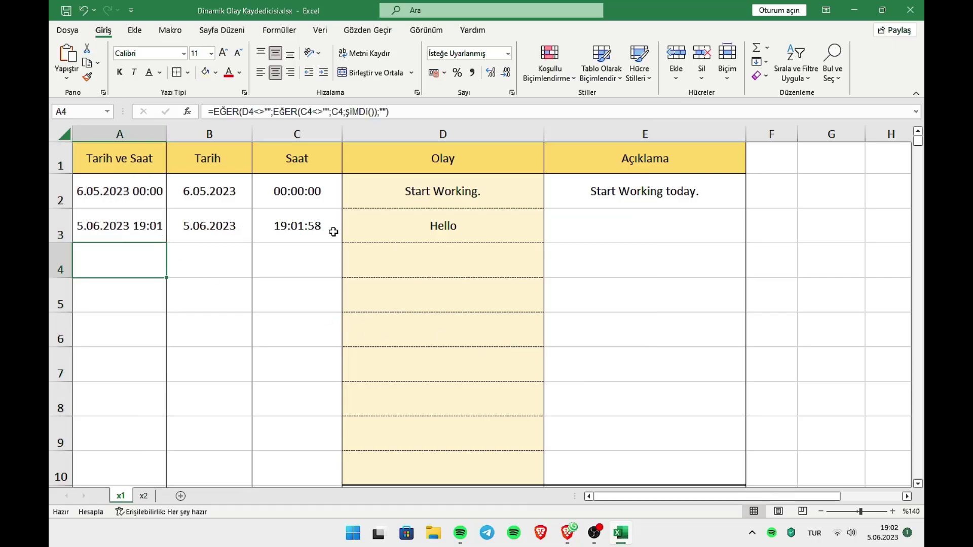
- Test the logger by entering the event "Hello" in D4 of the Olay column
{"action": "left_click", "coordinate": [409, 258]}
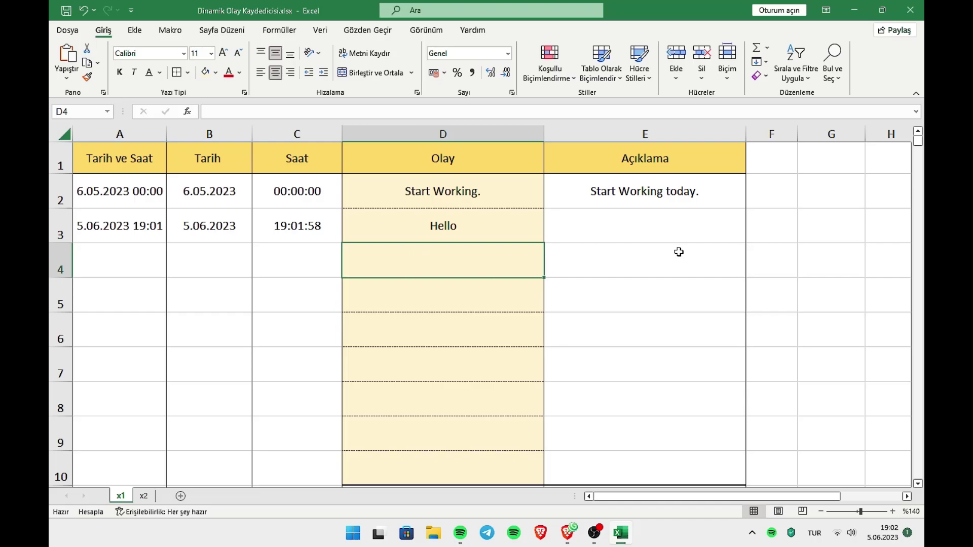
{"action": "type", "text": "HE"}
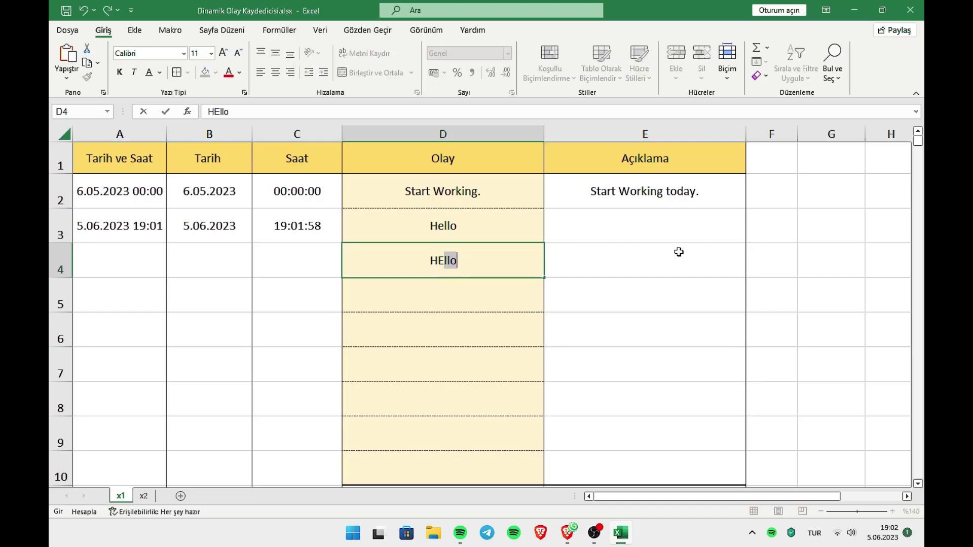
{"action": "type", "text": "e"}
{"action": "key", "text": "BackSpace"}
{"action": "key", "text": "BackSpace"}
{"action": "type", "text": "ello"}
{"action": "key", "text": "Return"}
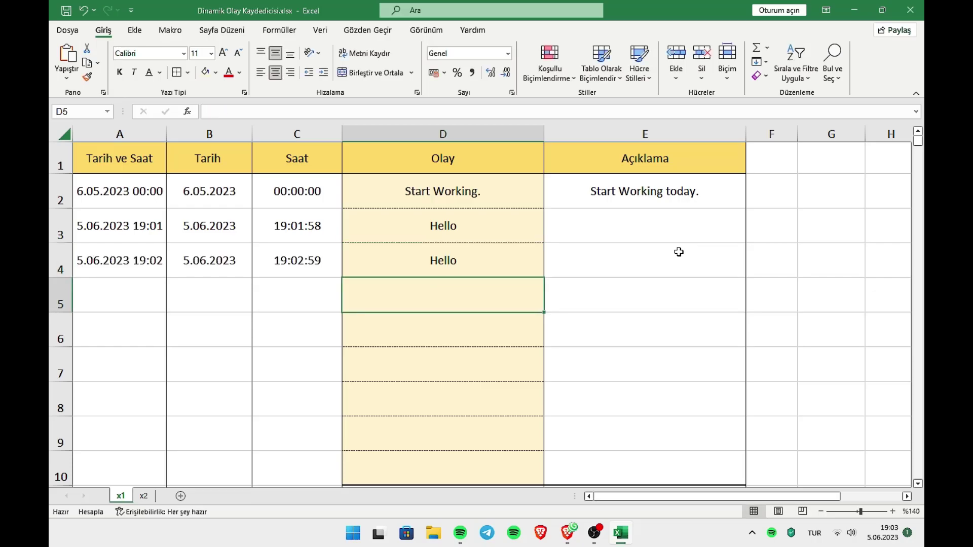
- Enter "Hello" as the event in D5, D6 and D7, and select the time stamps C3:C7 for checking
{"action": "type", "text": "Hel"}
{"action": "type", "text": "loo"}
{"action": "key", "text": "BackSpace"}
{"action": "key", "text": "BackSpace"}
{"action": "type", "text": "o"}
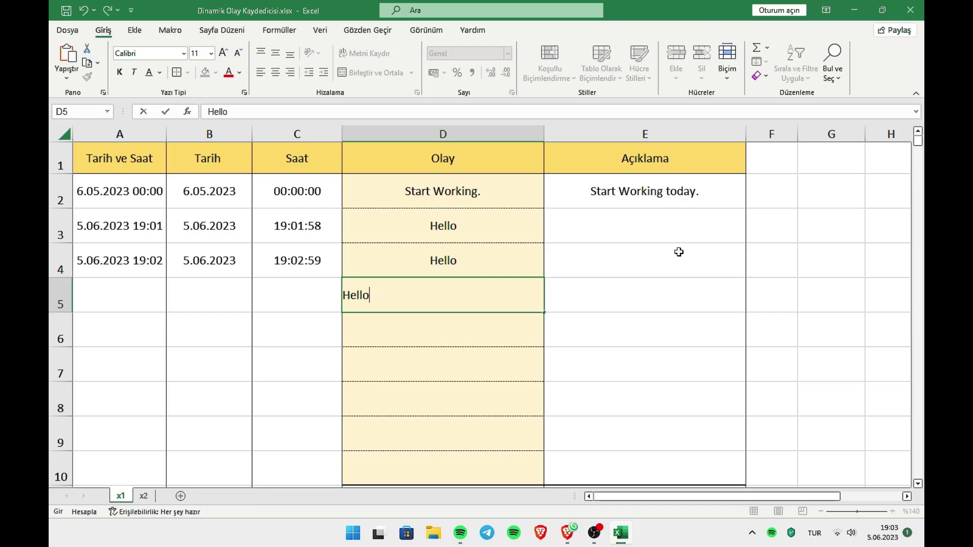
{"action": "key", "text": "Return"}
{"action": "type", "text": "He"}
{"action": "key", "text": "Return"}
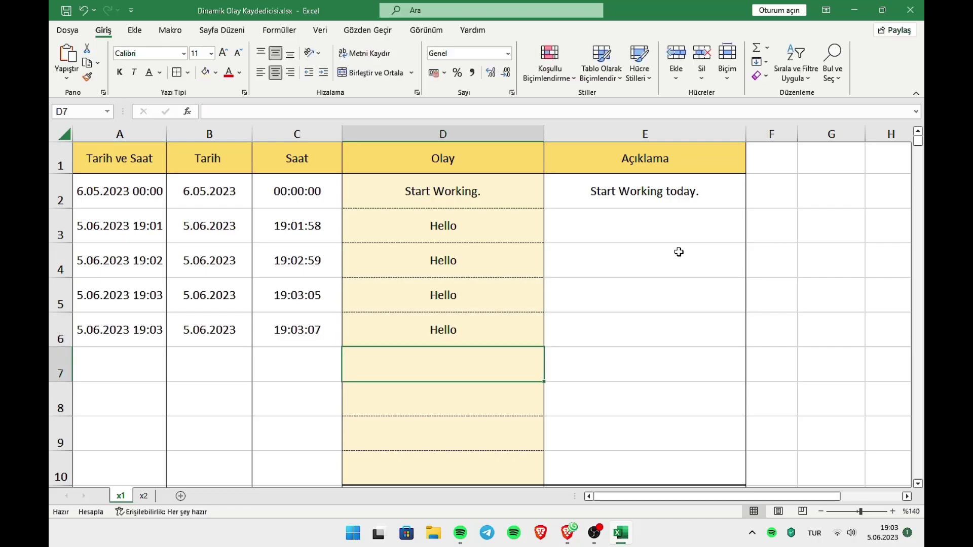
{"action": "type", "text": "He"}
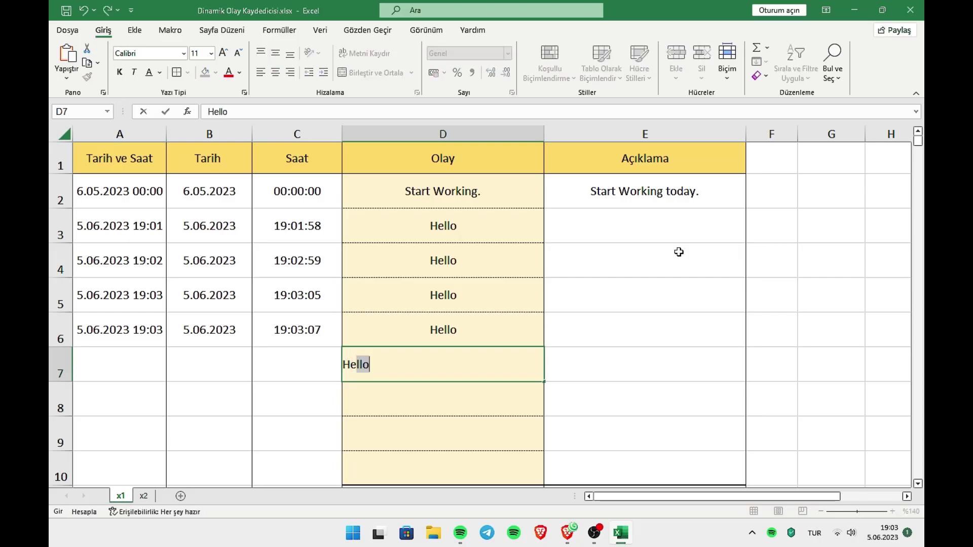
{"action": "type", "text": "ll"}
{"action": "key", "text": "Return"}
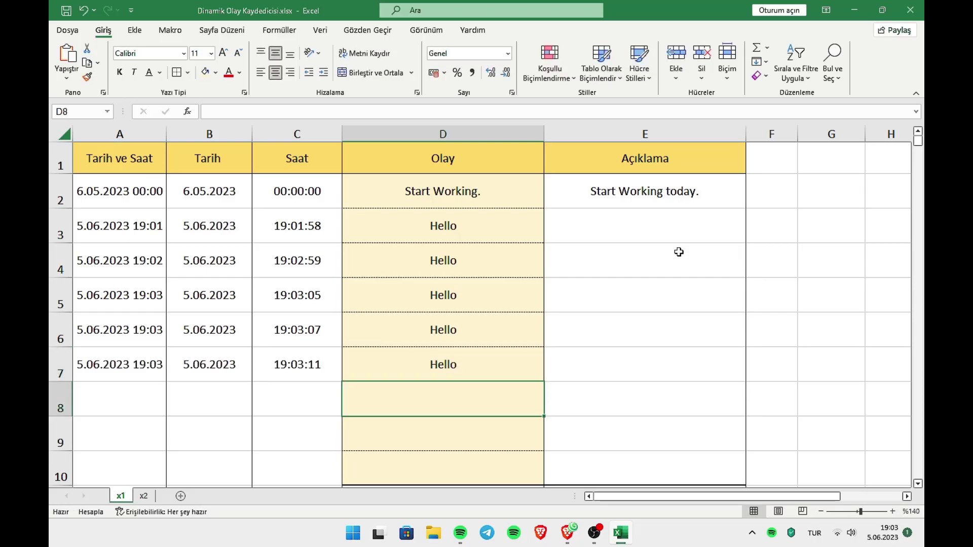
{"action": "left_click", "coordinate": [301, 223]}
{"action": "left_click", "coordinate": [398, 223]}
{"action": "left_click_drag", "start_coordinate": [327, 225], "coordinate": [315, 365]}
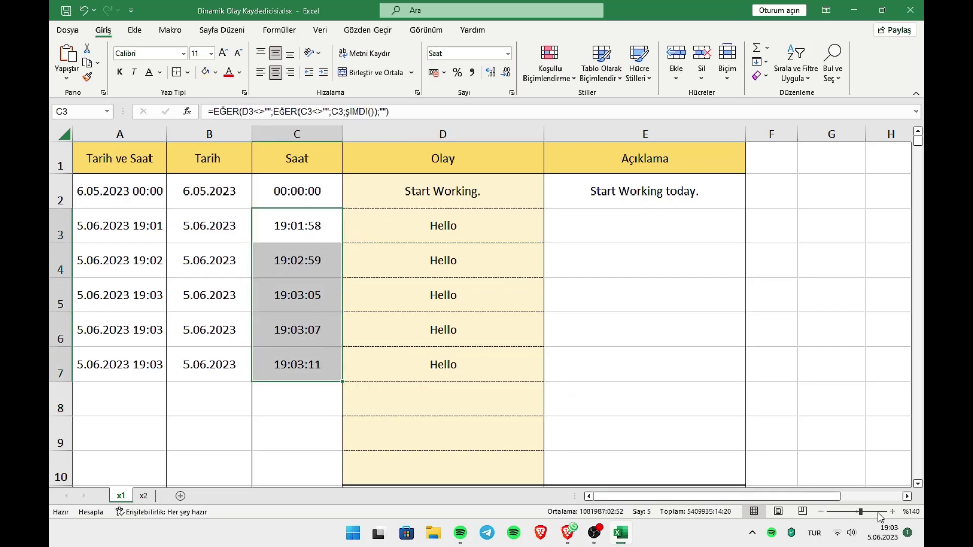
- Overwrite the event in D3 with "Hello" again and with "Hello 2" to test its time stamp
{"action": "left_click", "coordinate": [440, 218]}
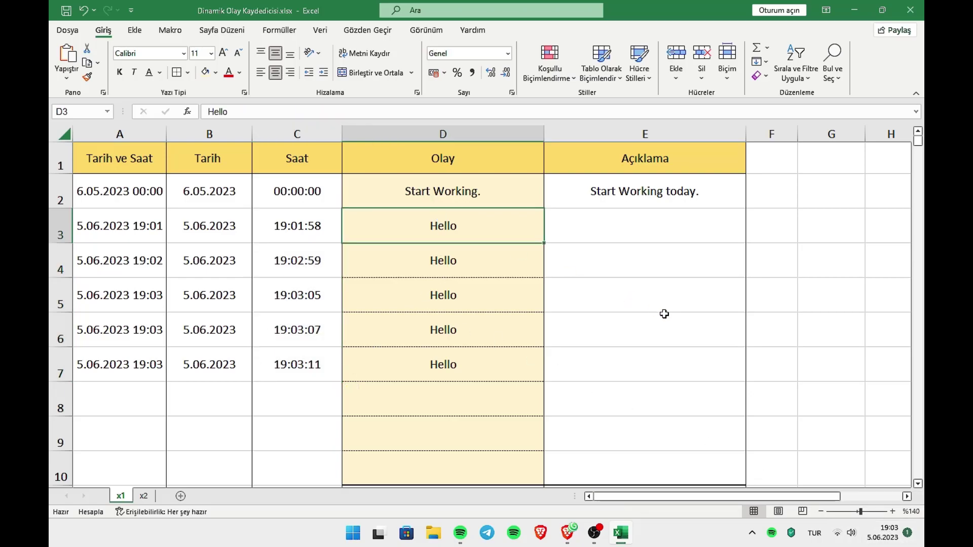
{"action": "type", "text": "He"}
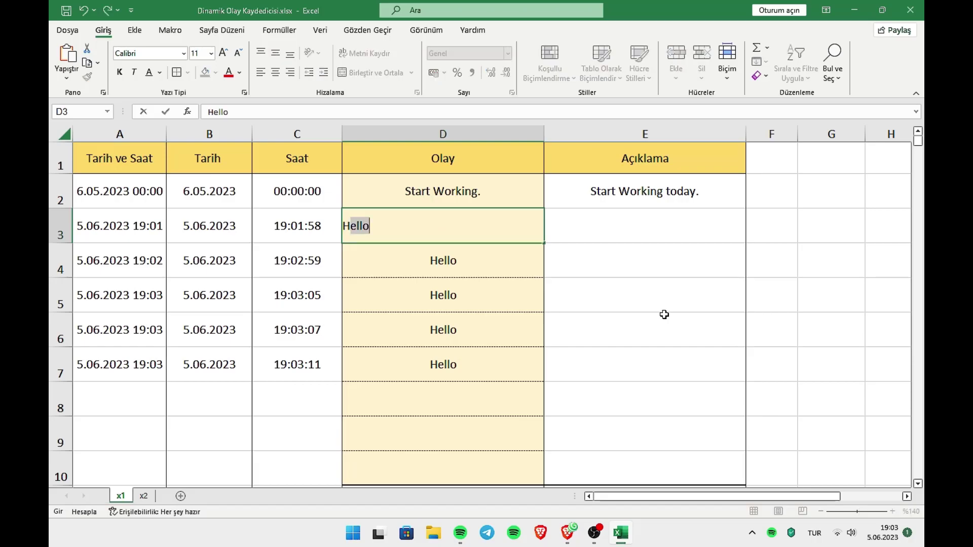
{"action": "key", "text": "Tab"}
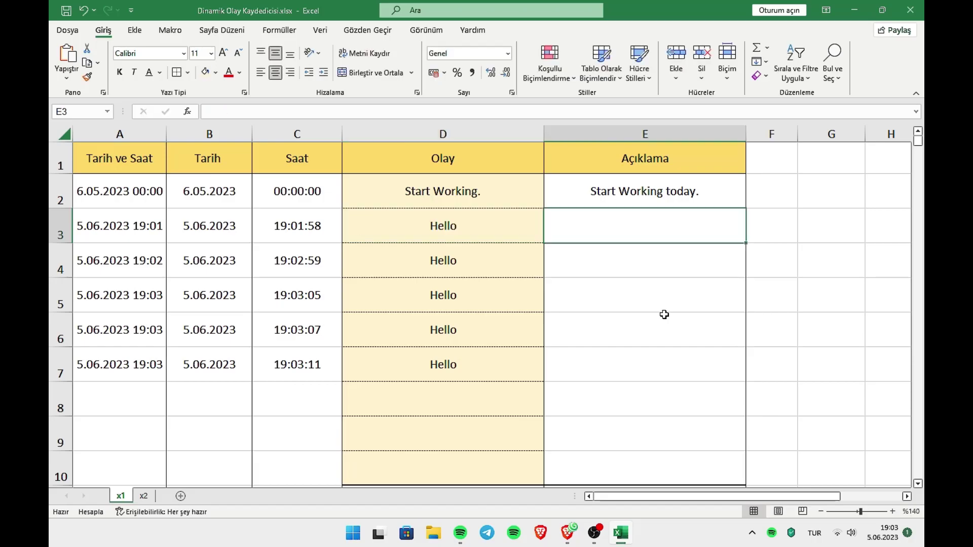
{"action": "key", "text": "Left"}
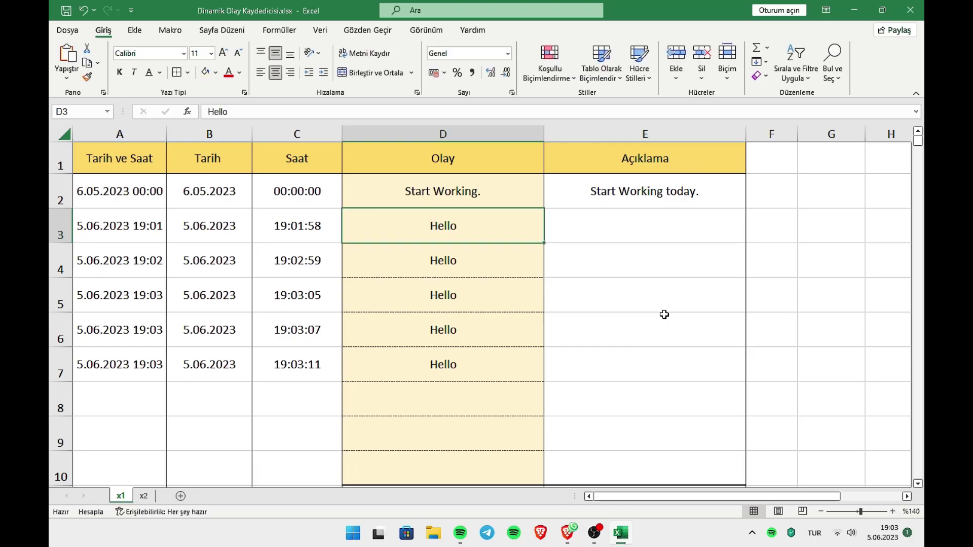
{"action": "type", "text": "Hello"}
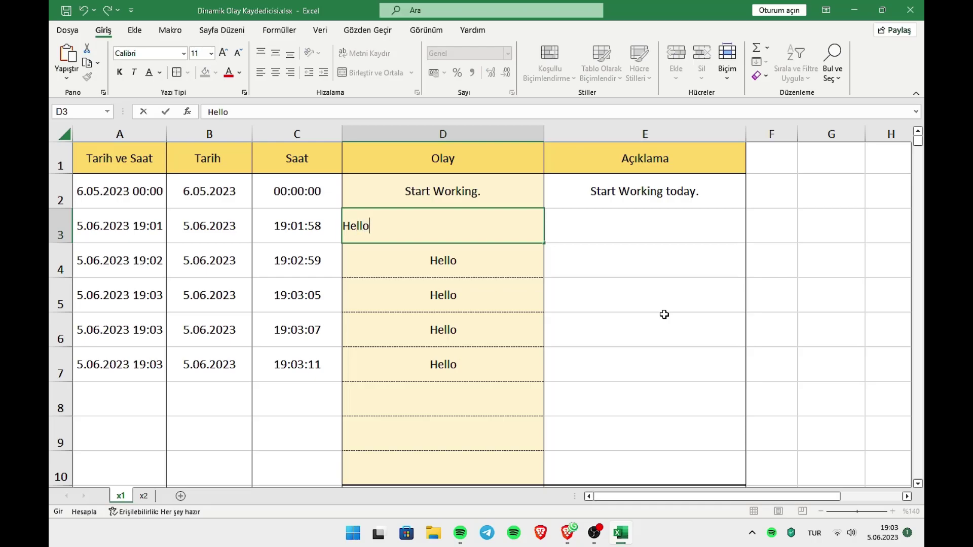
{"action": "type", "text": " 2"}
{"action": "key", "text": "Return"}
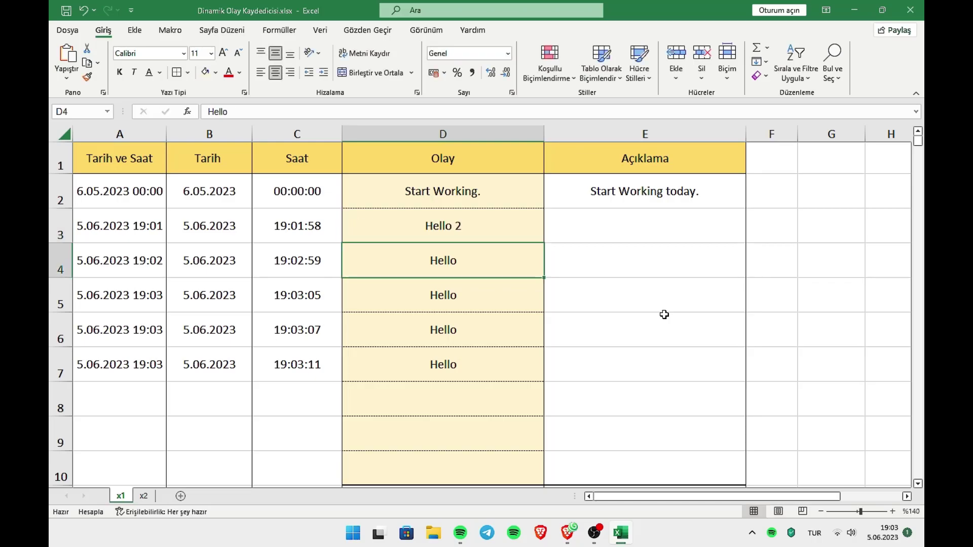
- Clear the event in D3 and enter "Hello 2" in the emptied cell to test for a fresh stamp
{"action": "left_click", "coordinate": [396, 225]}
{"action": "key", "text": "Delete"}
{"action": "left_click", "coordinate": [419, 257]}
{"action": "left_click", "coordinate": [427, 226]}
{"action": "type", "text": "He"}
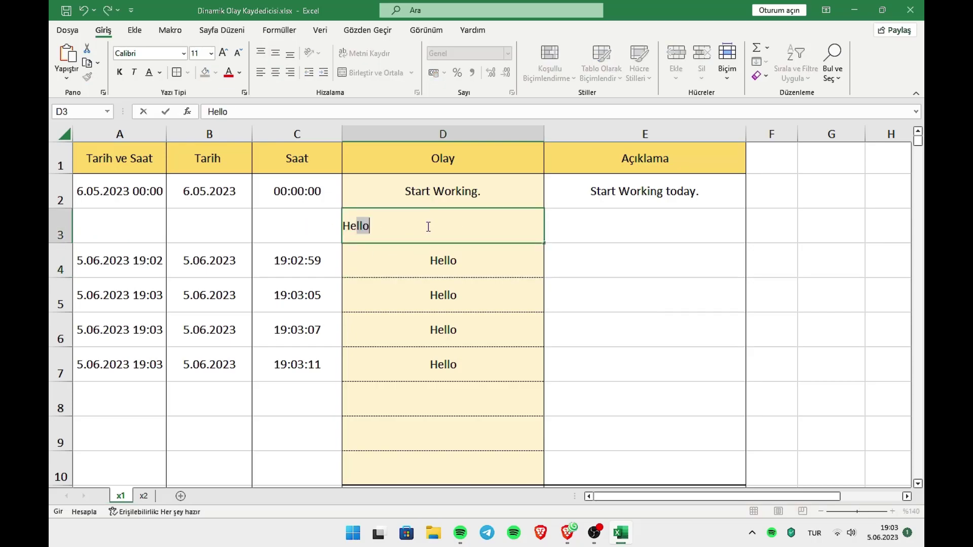
{"action": "type", "text": "llo 2"}
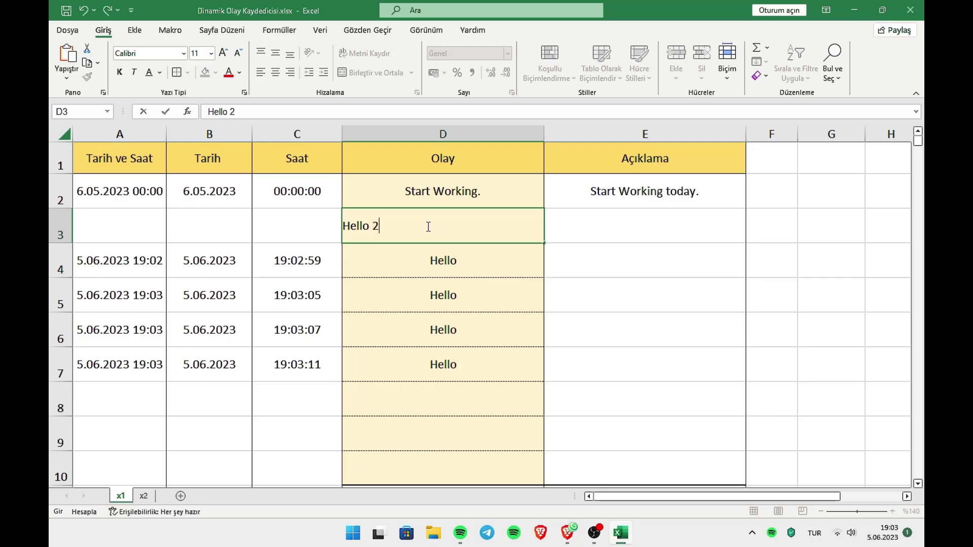
{"action": "key", "text": "Return"}
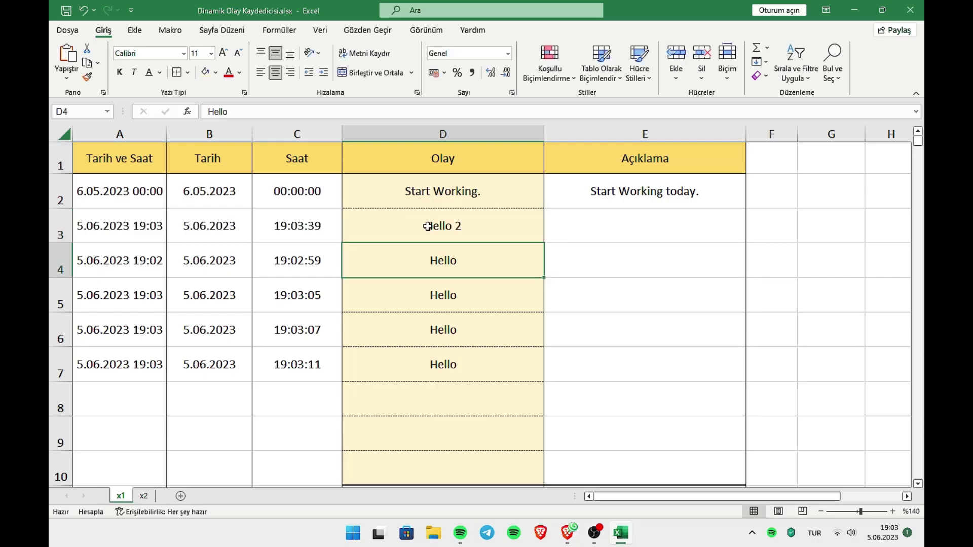
- Clear all the test events from D3:D7 in the Olay column
{"action": "left_click_drag", "start_coordinate": [383, 215], "coordinate": [394, 369]}
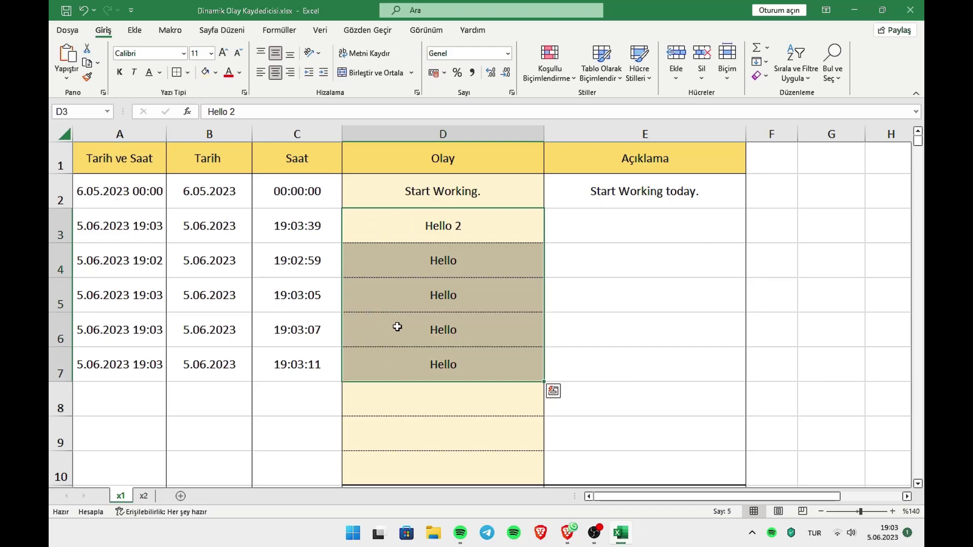
{"action": "key", "text": "BackSpace"}
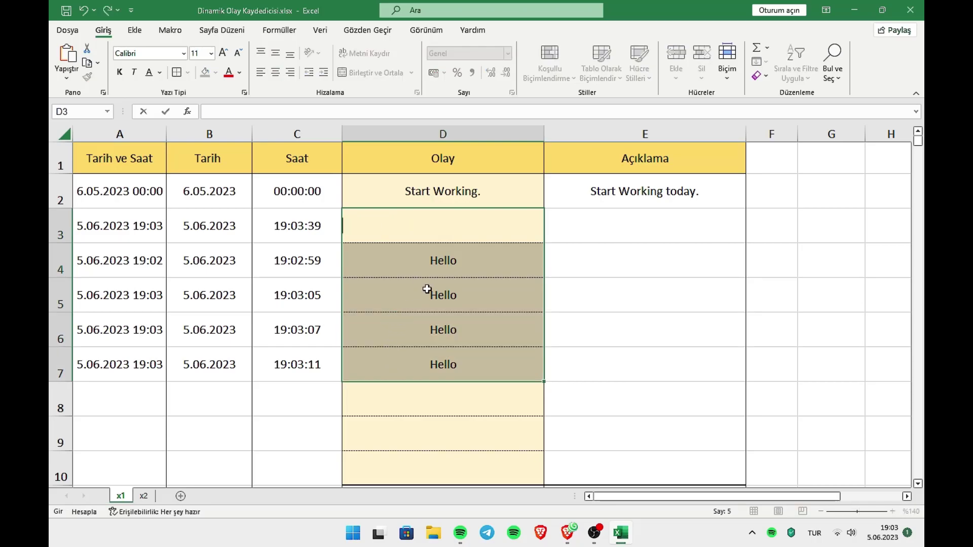
{"action": "left_click", "coordinate": [441, 329]}
{"action": "left_click_drag", "start_coordinate": [426, 362], "coordinate": [412, 225]}
{"action": "key", "text": "Delete"}
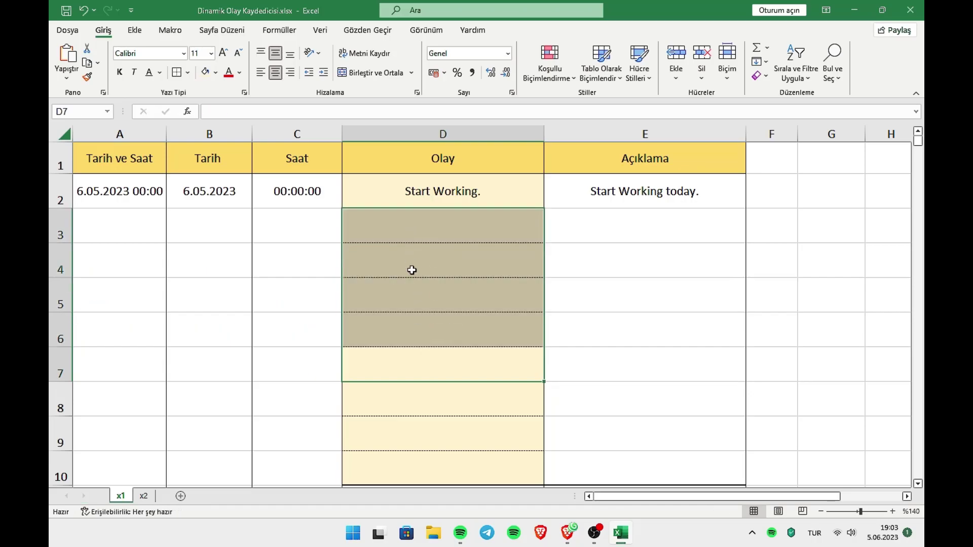
{"action": "left_click", "coordinate": [421, 328]}
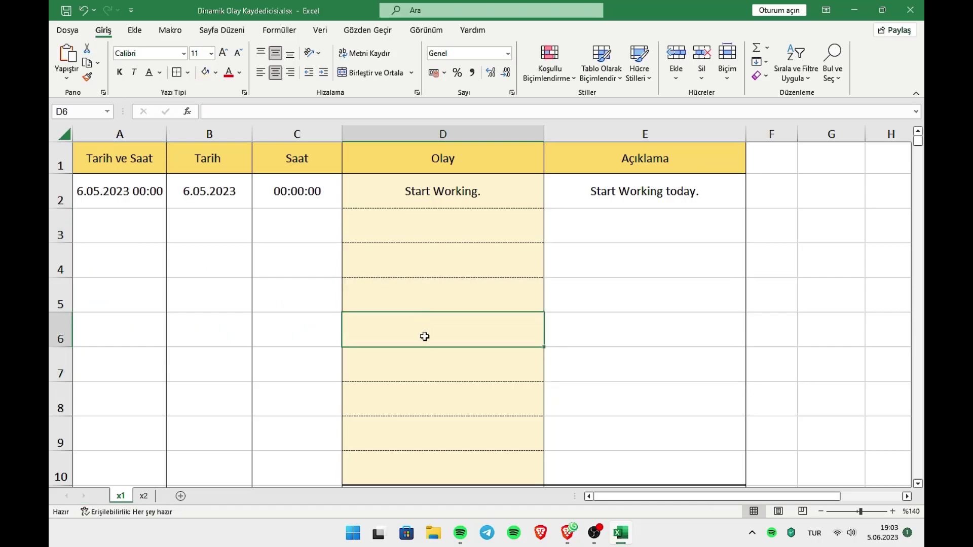
- On sheet x2, start the formula in C3 with =eğer(D3<>""; so that it tests whether the event cell is filled
{"action": "left_click", "coordinate": [146, 496]}
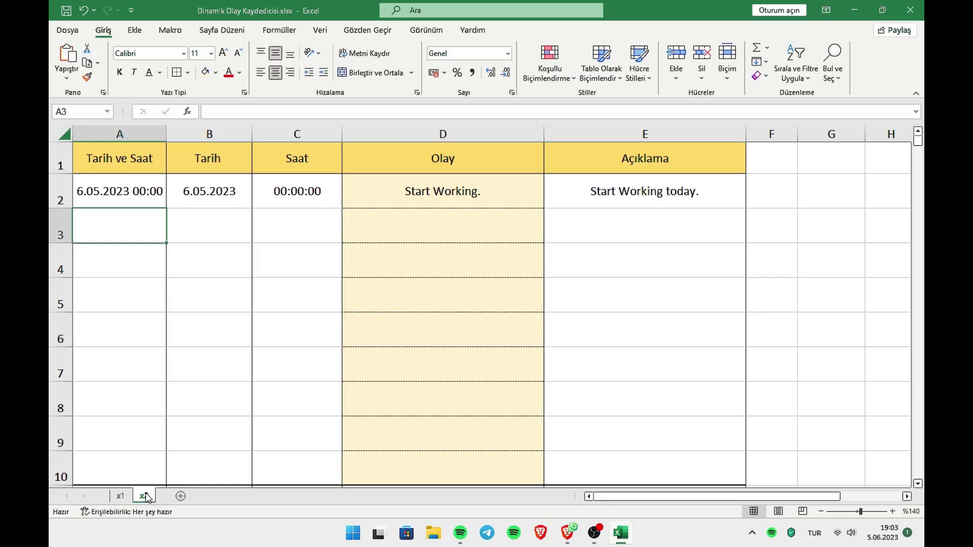
{"action": "left_click", "coordinate": [316, 230]}
{"action": "left_click", "coordinate": [303, 248]}
{"action": "left_click", "coordinate": [304, 232]}
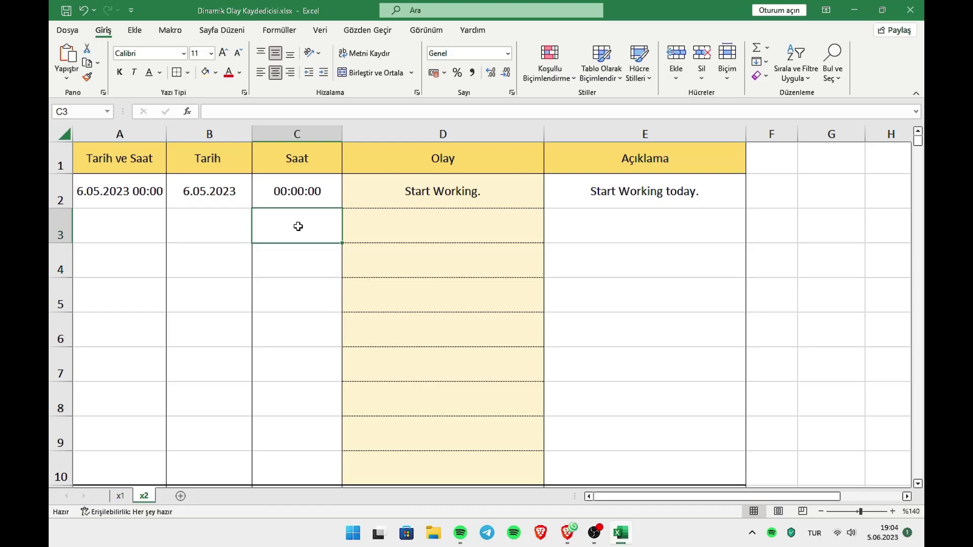
{"action": "type", "text": "="}
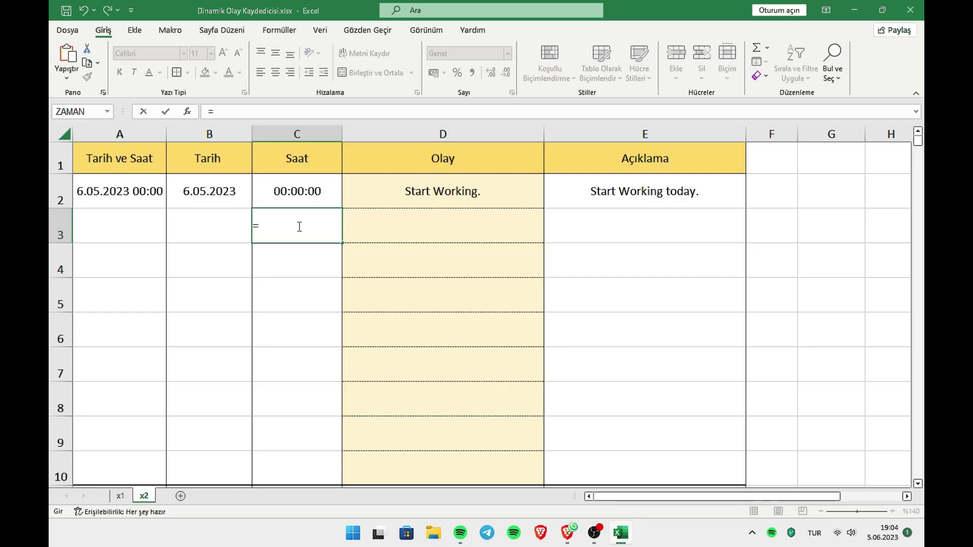
{"action": "type", "text": "eğer"}
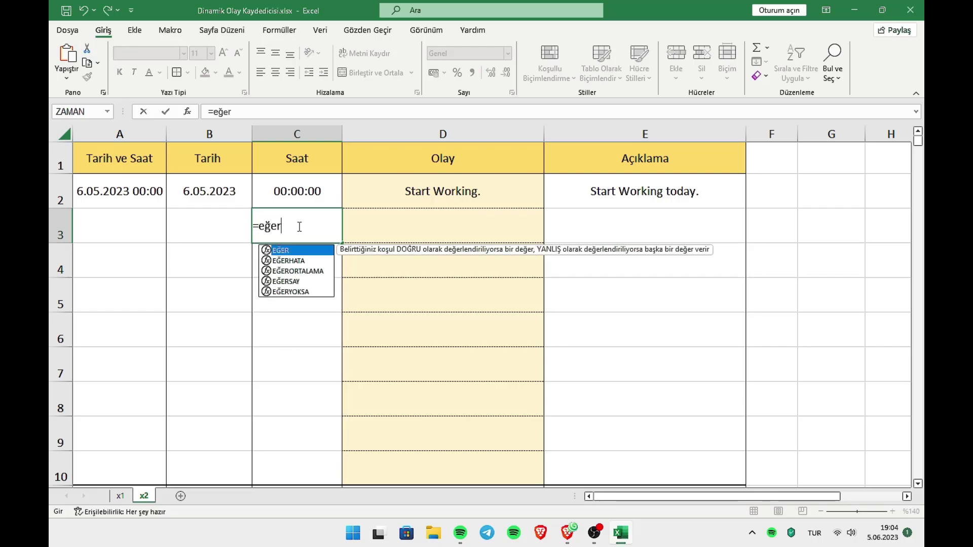
{"action": "type", "text": "("}
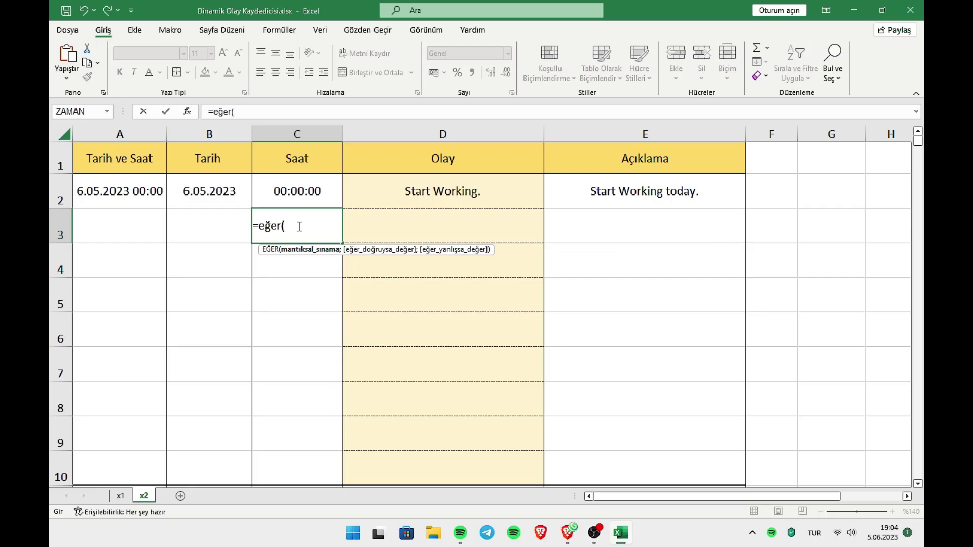
{"action": "left_click", "coordinate": [397, 233]}
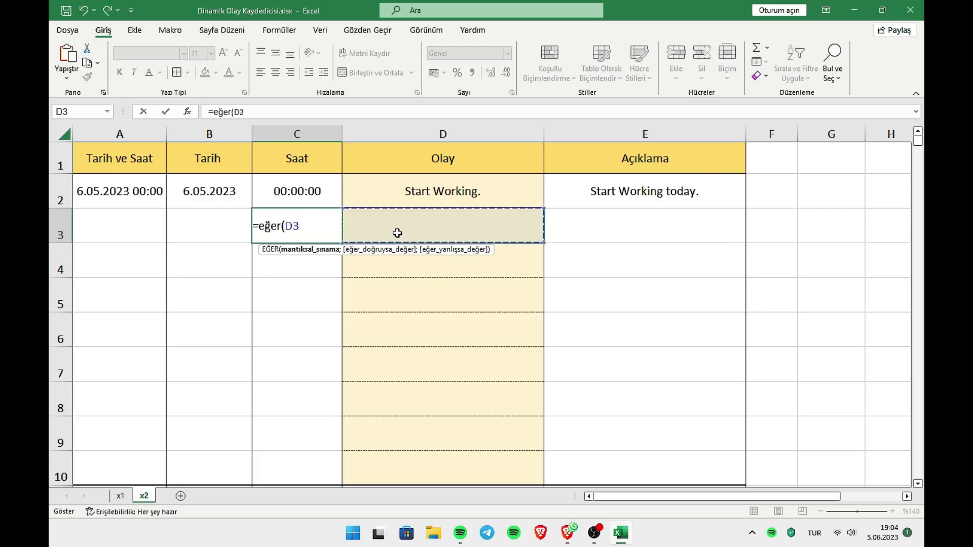
{"action": "type", "text": "<"}
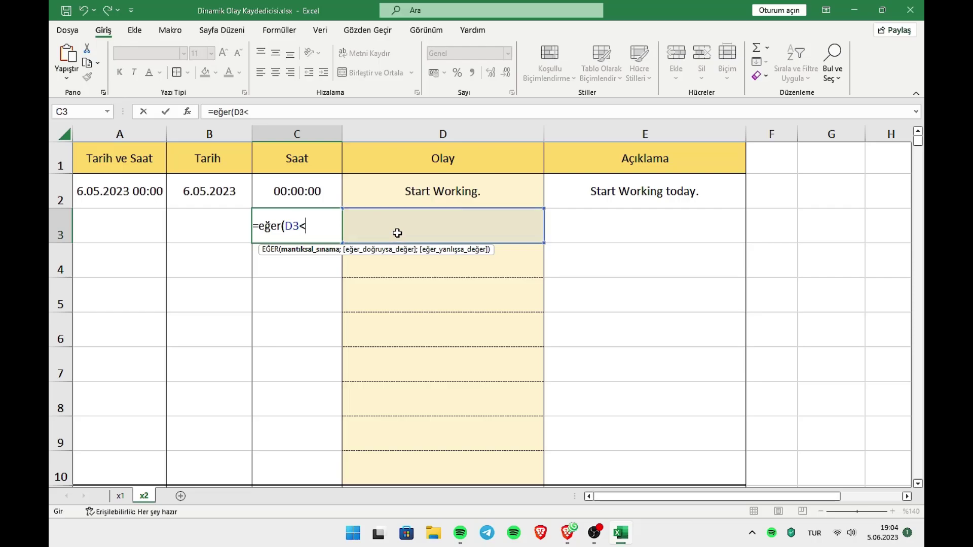
{"action": "type", "text": ">\"\";"}
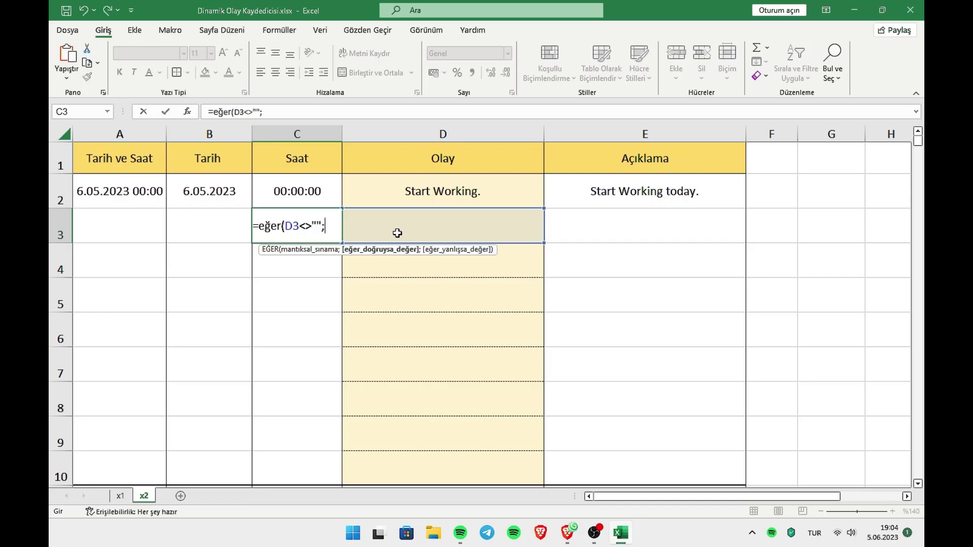
- Nest a second test in the C3 formula as Eğer(ve(c3<>""; to check that the time cell is not empty
{"action": "type", "text": "Eğ"}
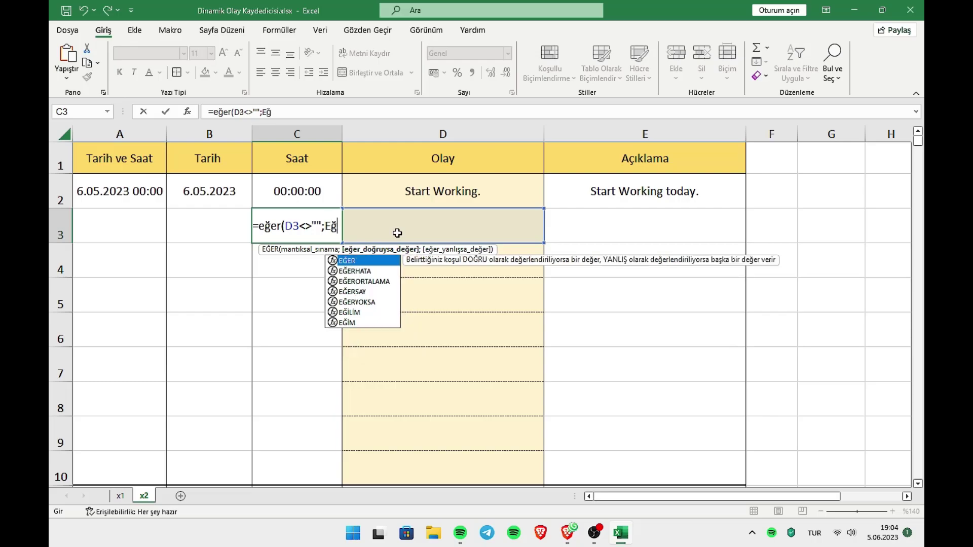
{"action": "type", "text": "er("}
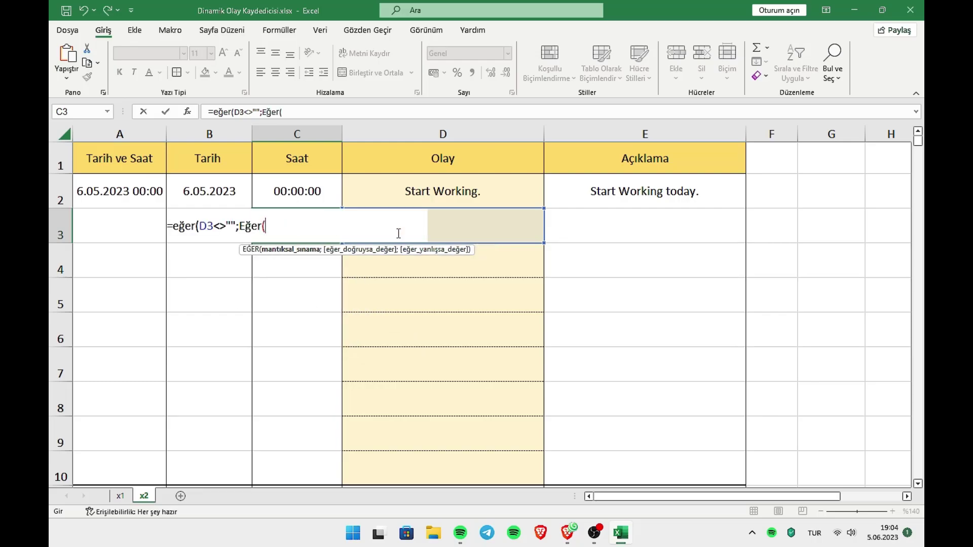
{"action": "type", "text": "ve"}
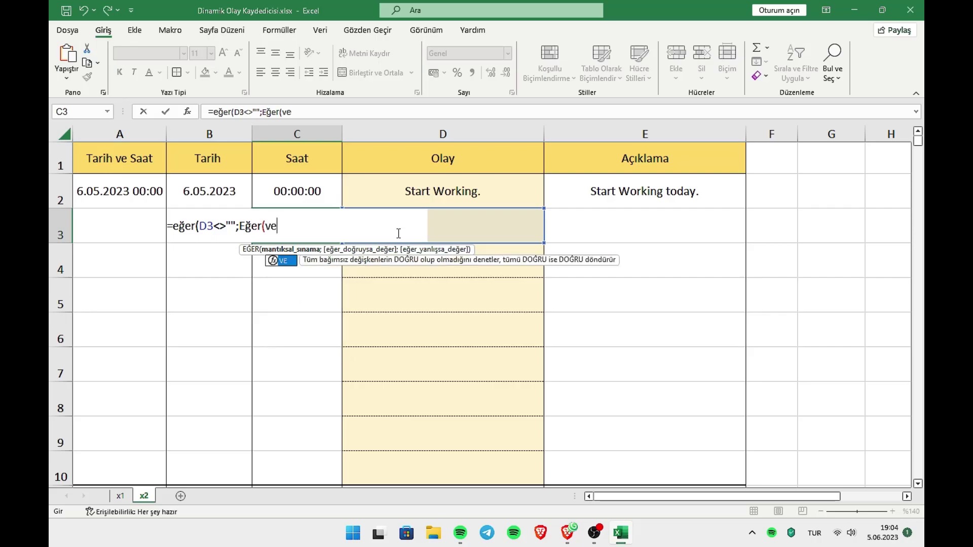
{"action": "type", "text": "(c"}
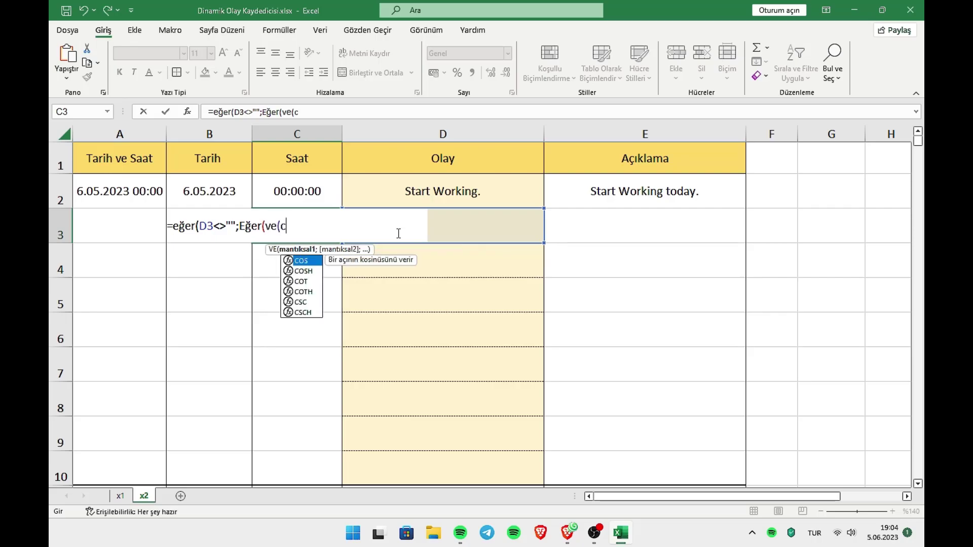
{"action": "type", "text": "3<"}
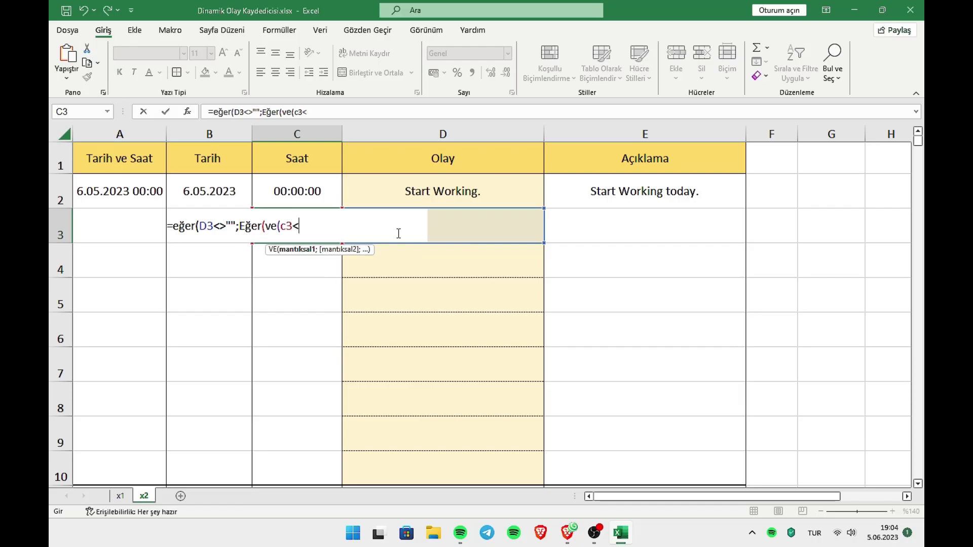
{"action": "type", "text": ">\"\";"}
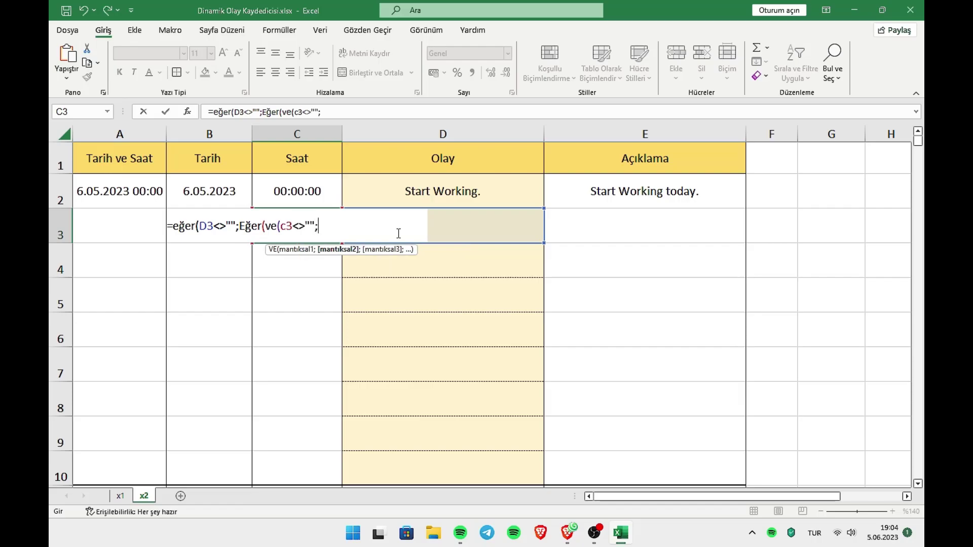
- Begin the second VE condition in the C3 formula with hücre("address")
{"action": "type", "text": "hü"}
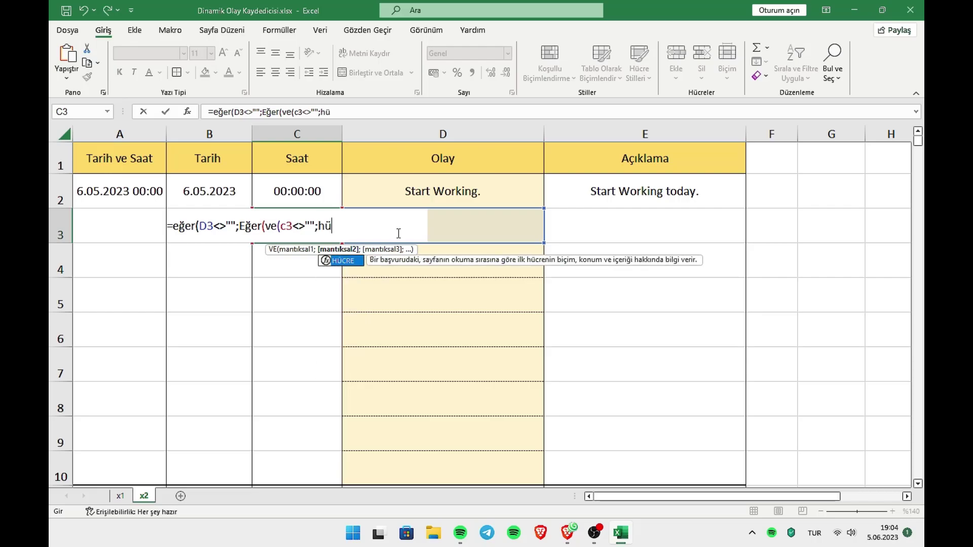
{"action": "type", "text": "cre("}
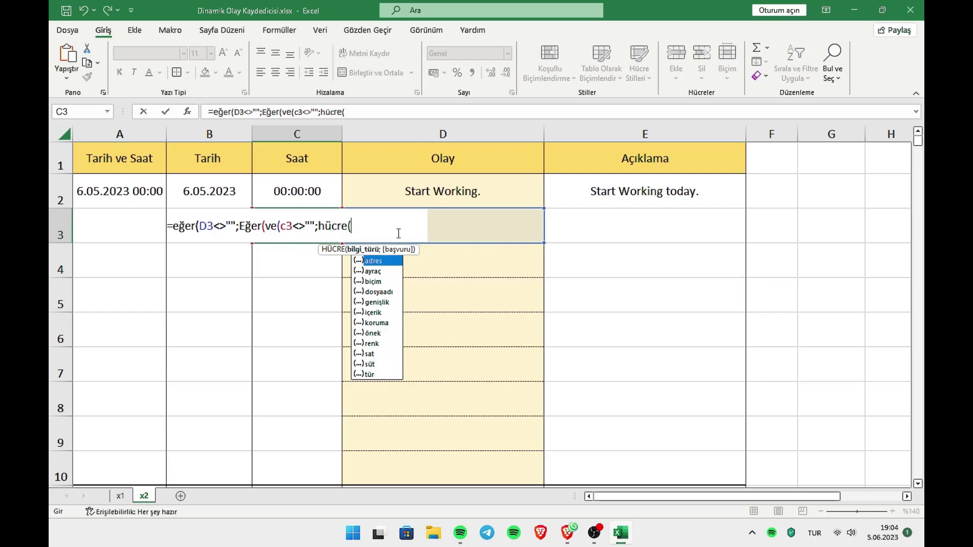
{"action": "type", "text": "\"address"}
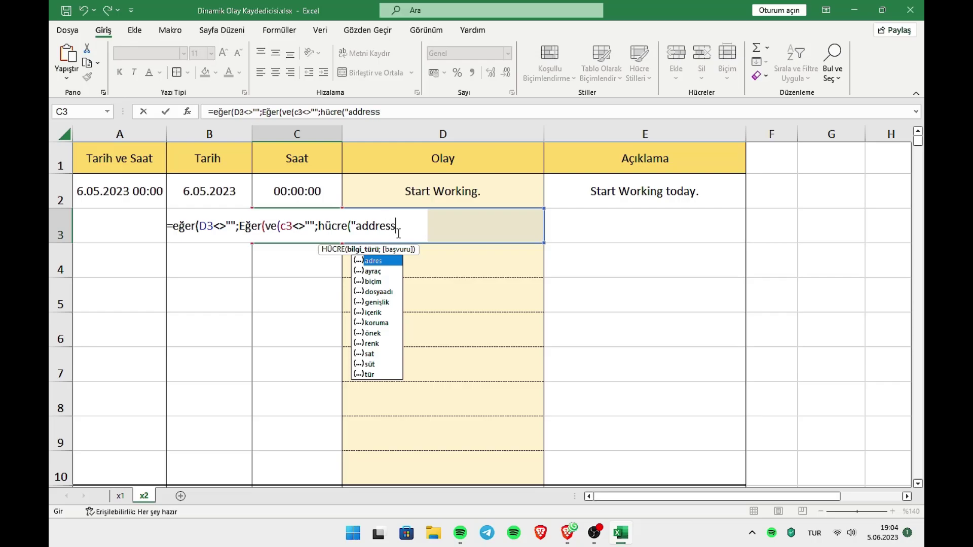
{"action": "type", "text": "\")"}
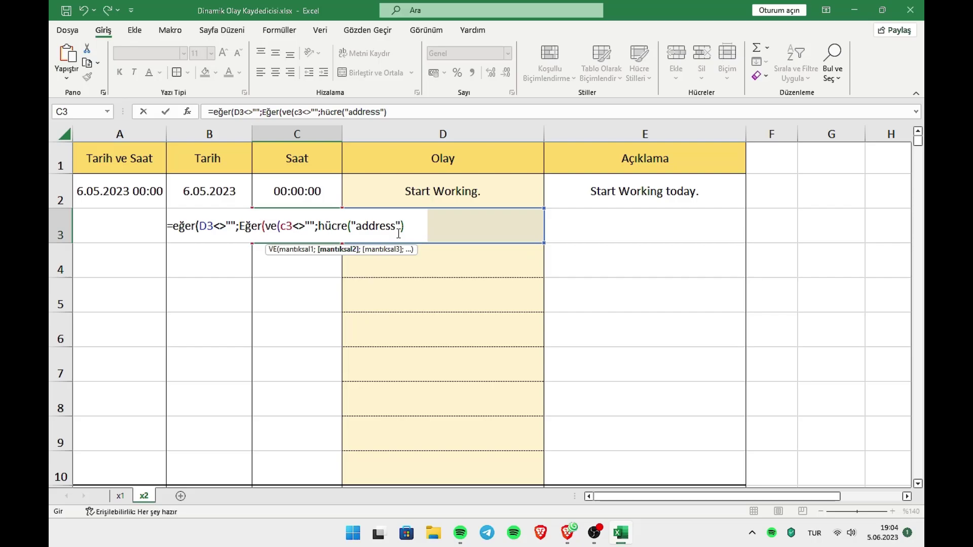
- Compare the cell address with =adres(satır(d3);sütün(d3)) and close the VE condition in the C3 formula
{"action": "type", "text": "=adr"}
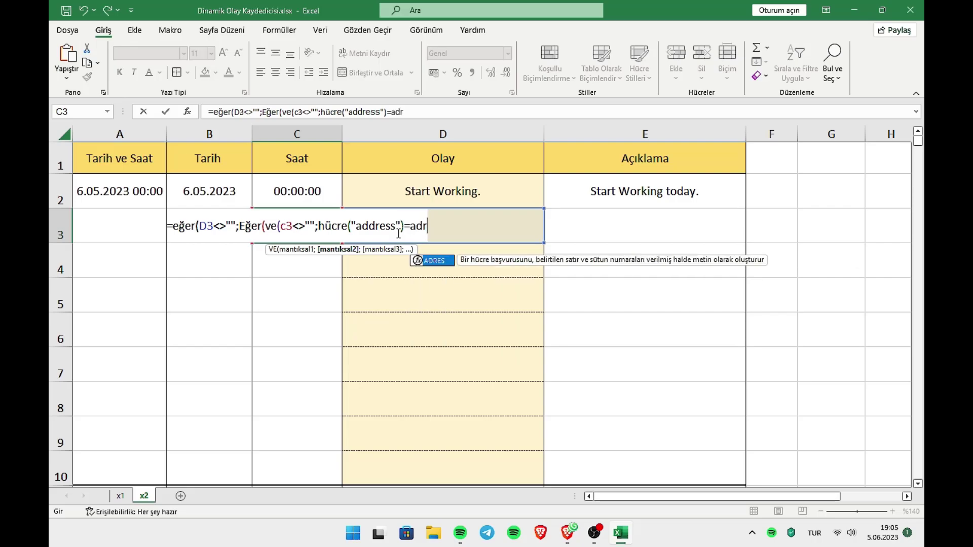
{"action": "type", "text": "es"}
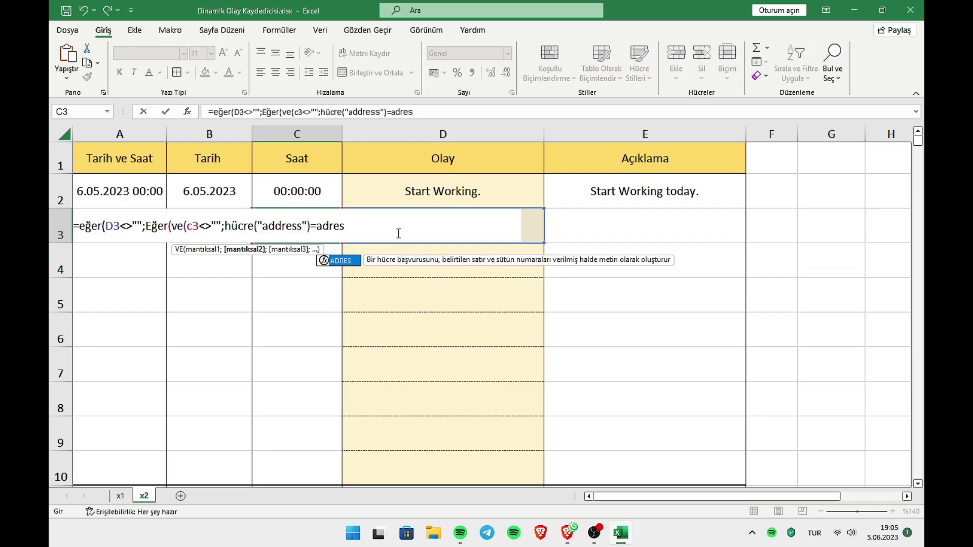
{"action": "type", "text": "("}
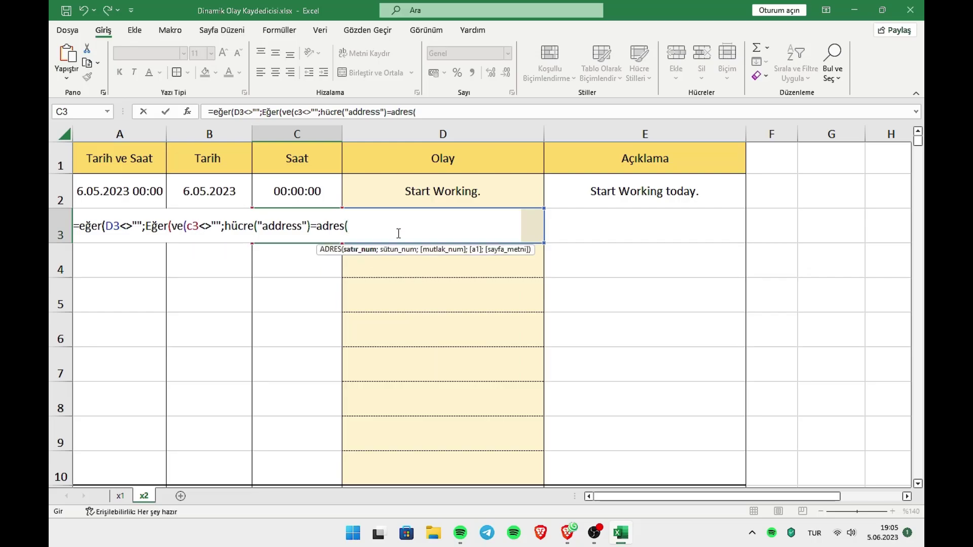
{"action": "type", "text": "sa"}
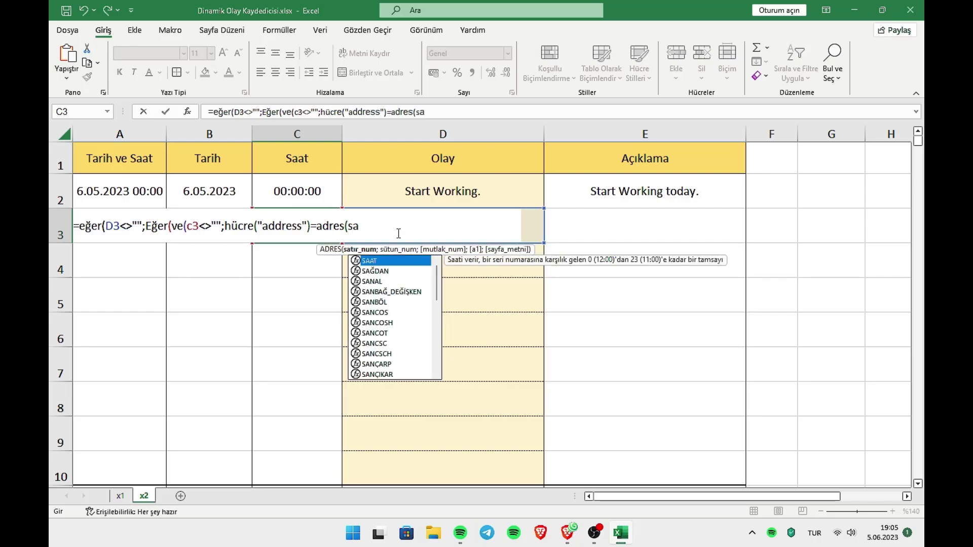
{"action": "type", "text": "tır"}
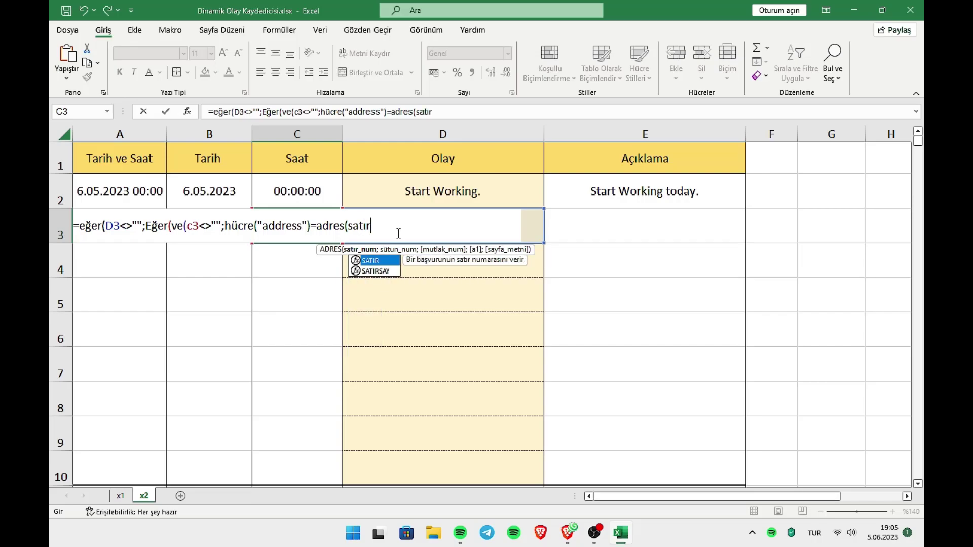
{"action": "type", "text": "(d3"}
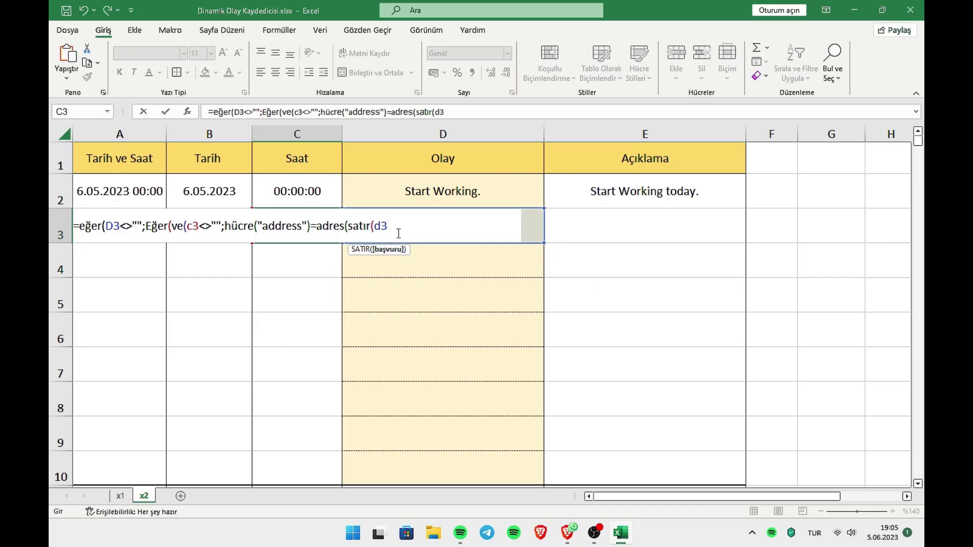
{"action": "type", "text": ");"}
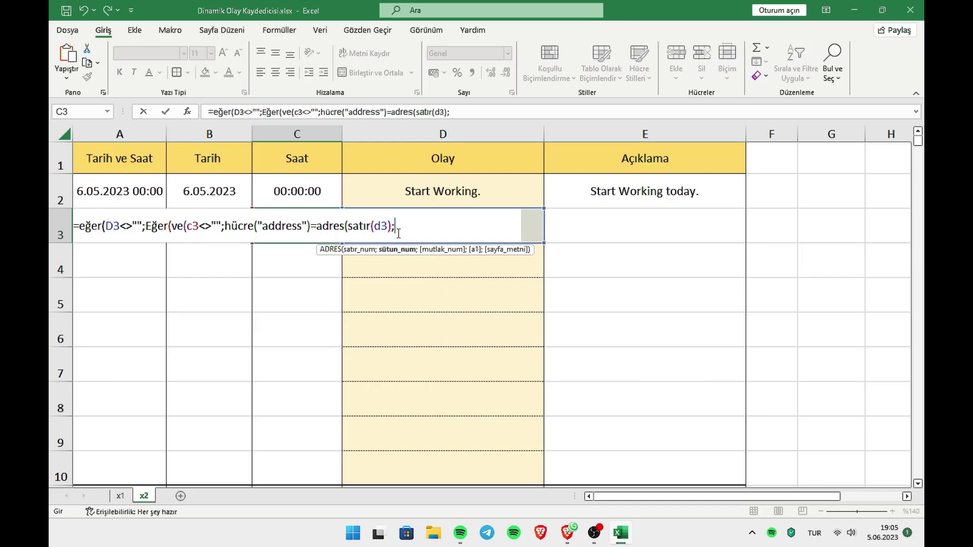
{"action": "type", "text": "sütün(d"}
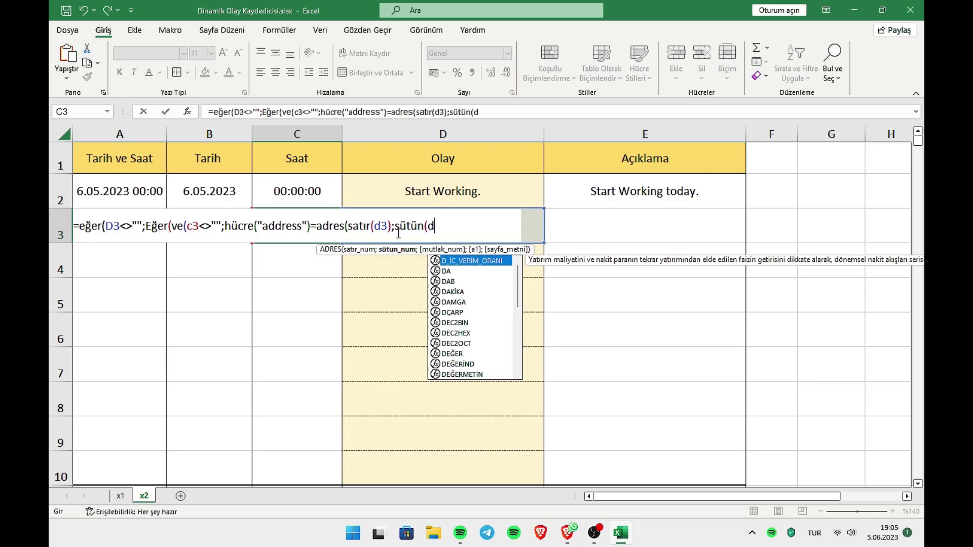
{"action": "type", "text": "3"}
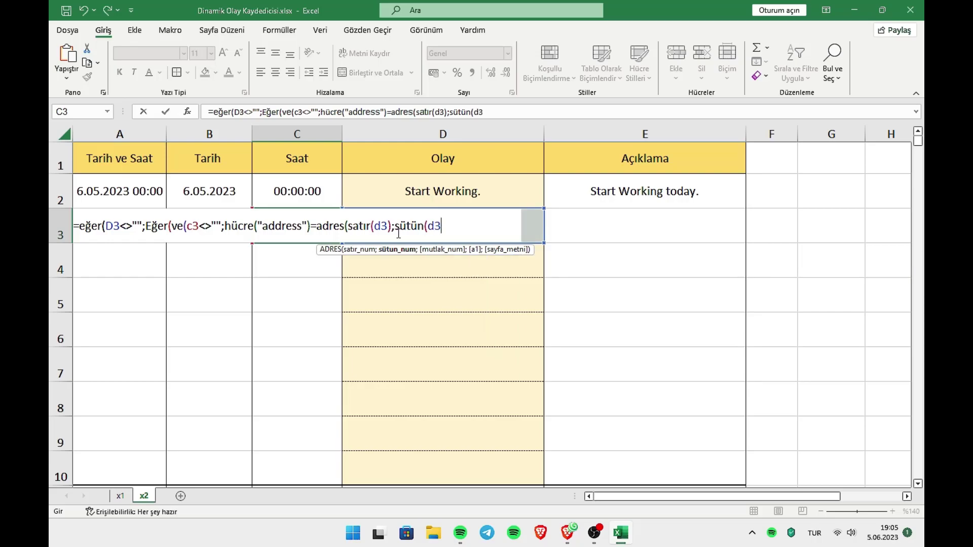
{"action": "type", "text": ")))"}
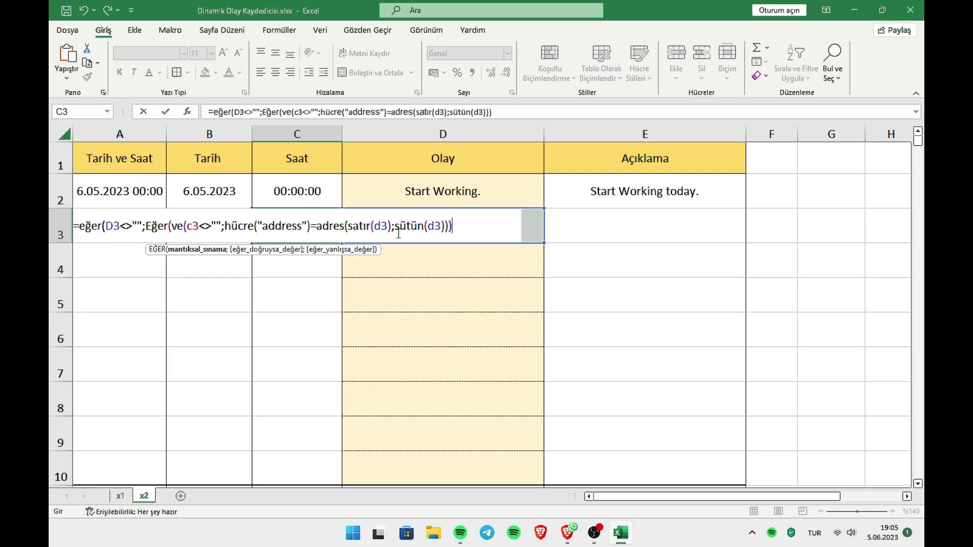
- Add şimdi() as the nested Eğer's value-if-true, followed by the separator for its value-if-false
{"action": "type", "text": ";"}
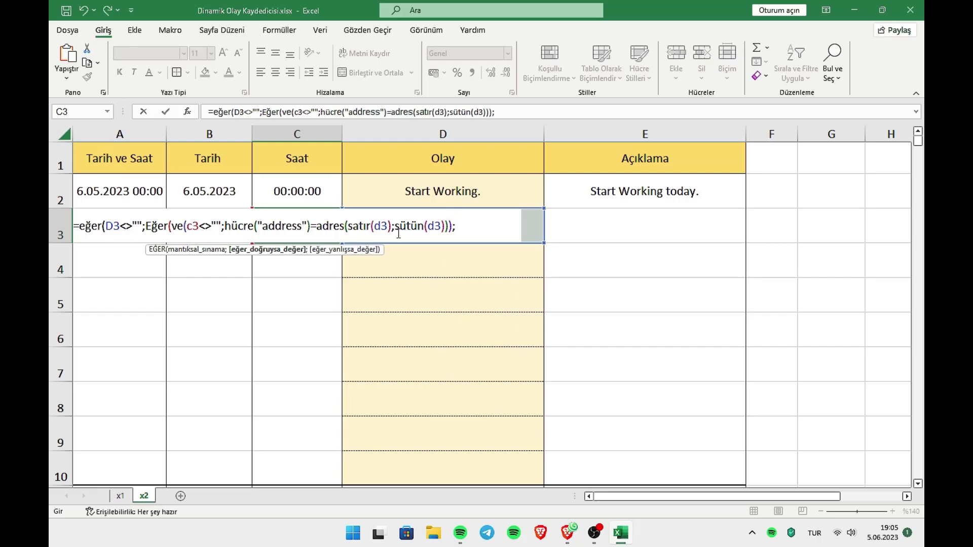
{"action": "type", "text": "şimdi"}
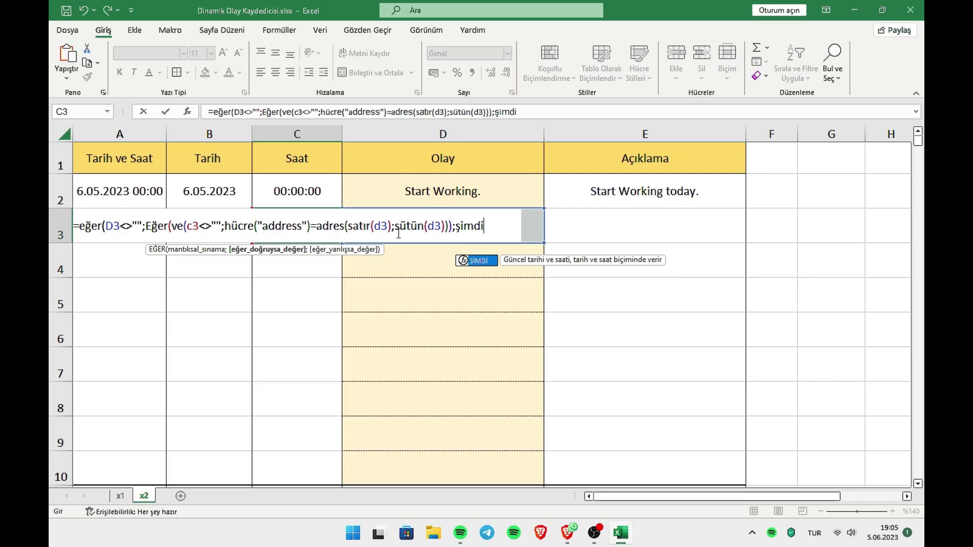
{"action": "type", "text": "();"}
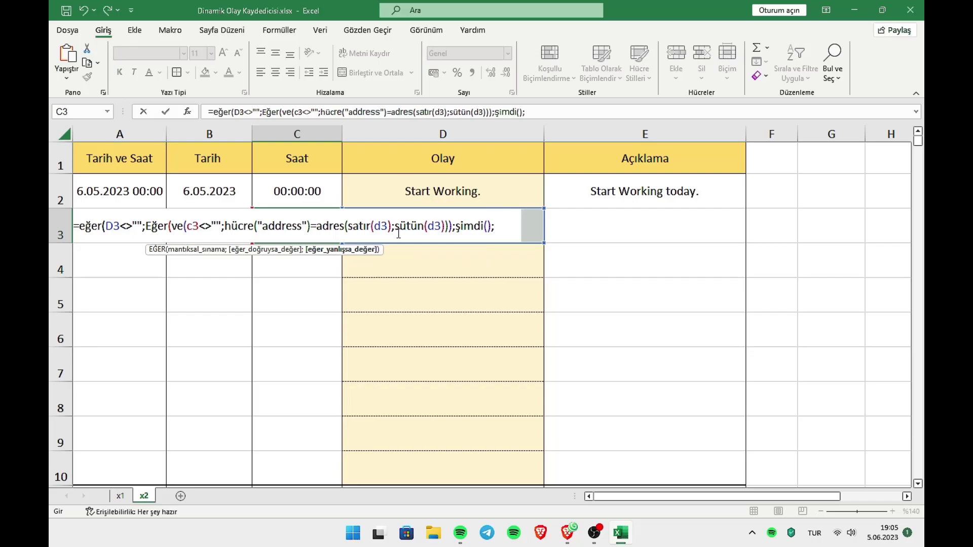
- Nest a third Eğer in the C3 formula and begin its logical test with hücre("address")
{"action": "type", "text": "eğer"}
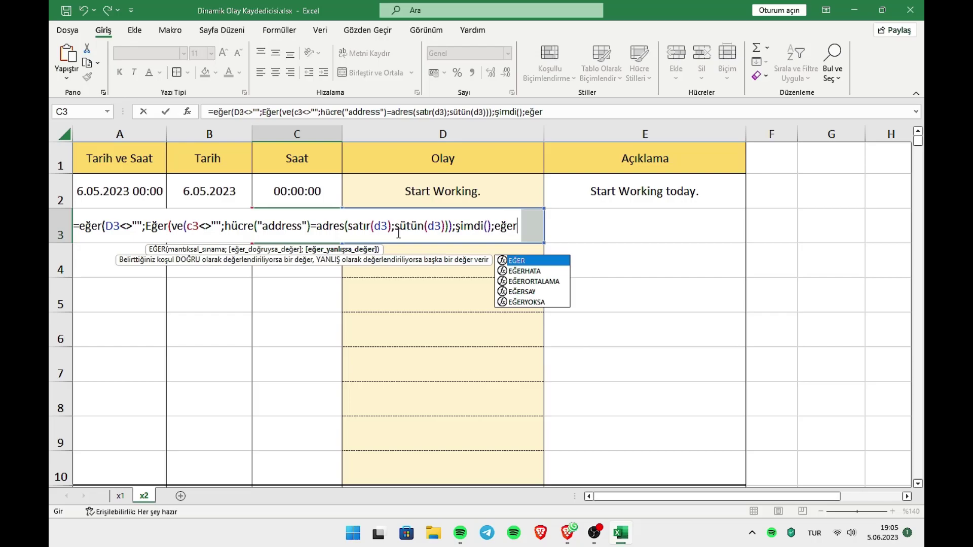
{"action": "type", "text": "(hücre"}
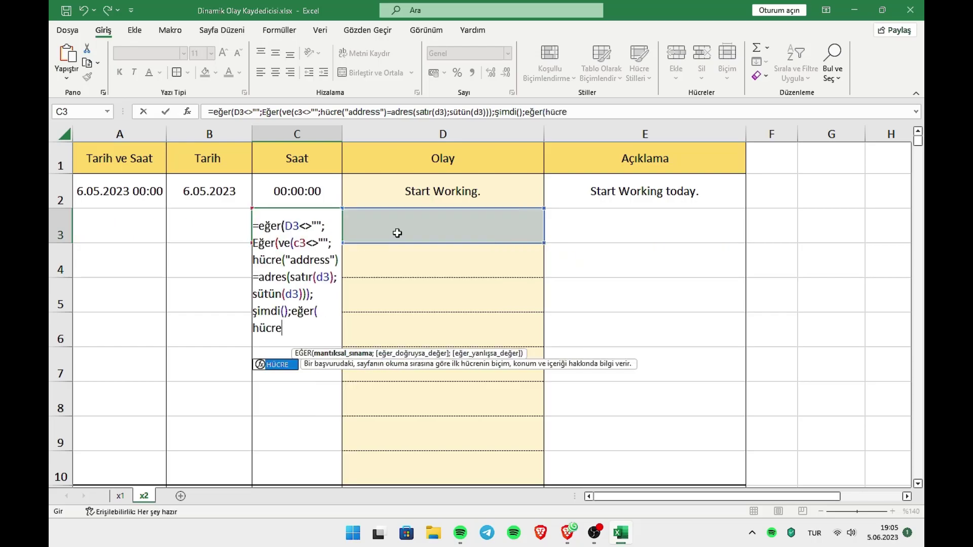
{"action": "type", "text": "("}
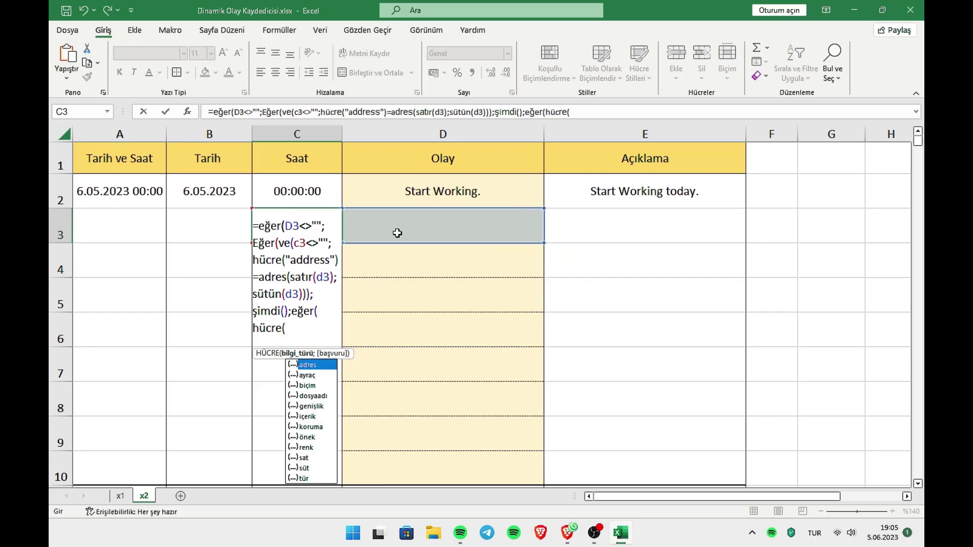
{"action": "type", "text": "\"address\")"}
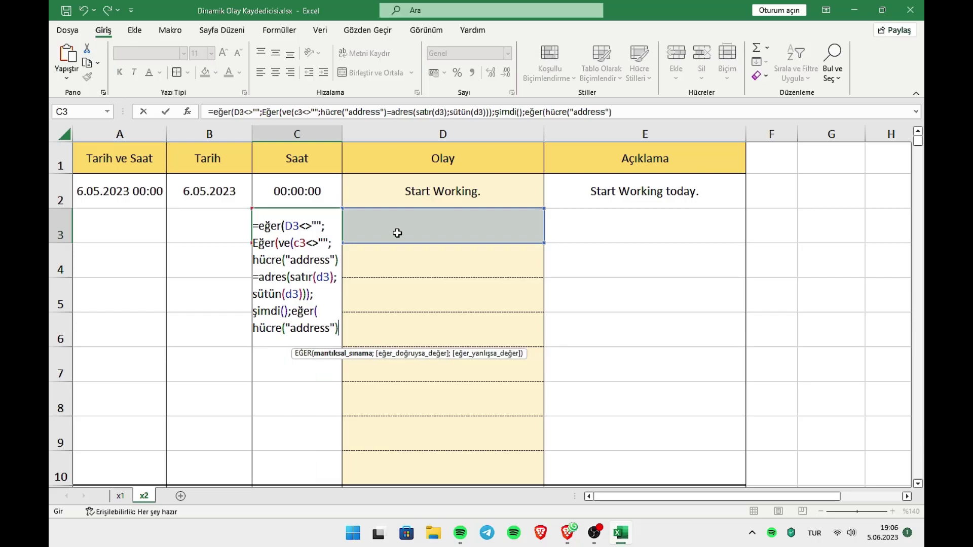
- Complete the third Eğer's test in the C3 formula with <>adres(satır(d3);sütun(d3)) and begin its value-if-true
{"action": "type", "text": "<>"}
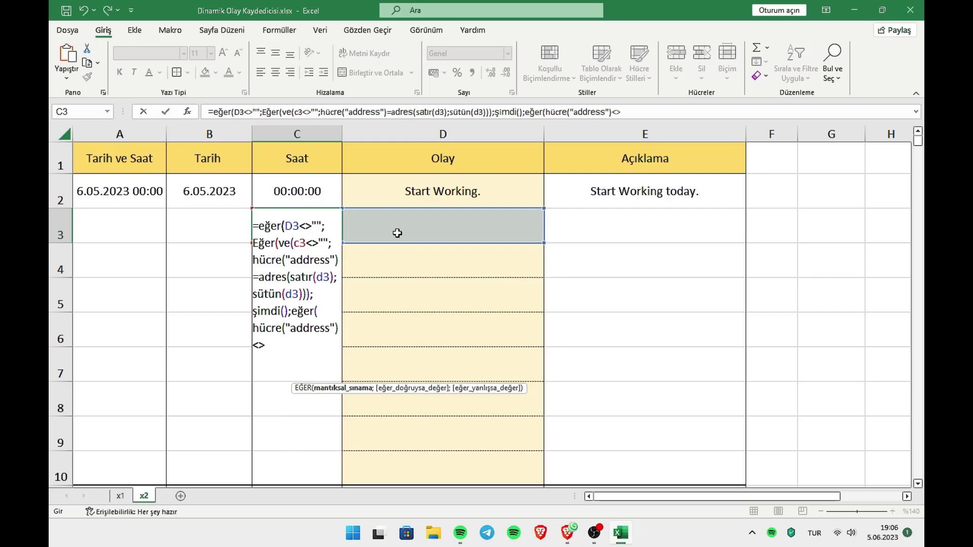
{"action": "type", "text": "adres"}
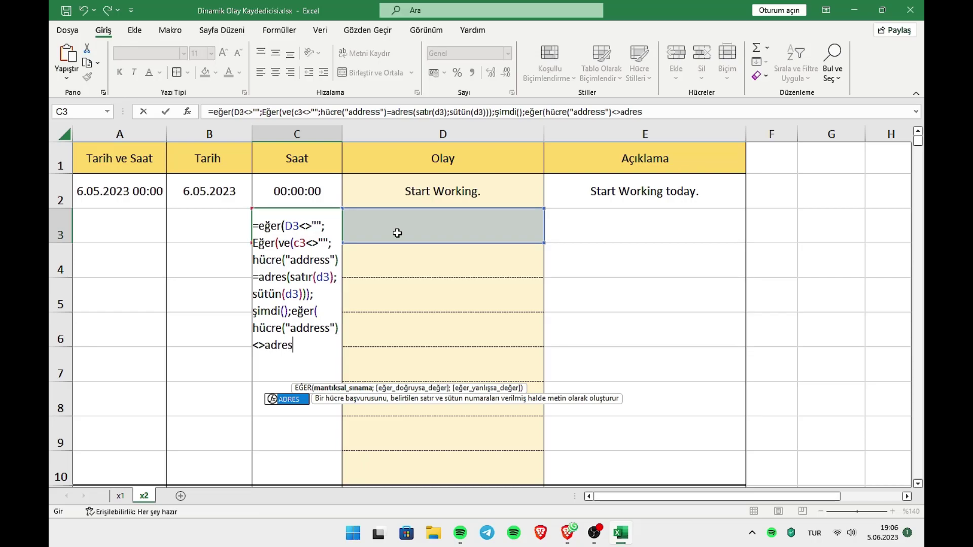
{"action": "type", "text": "(sa"}
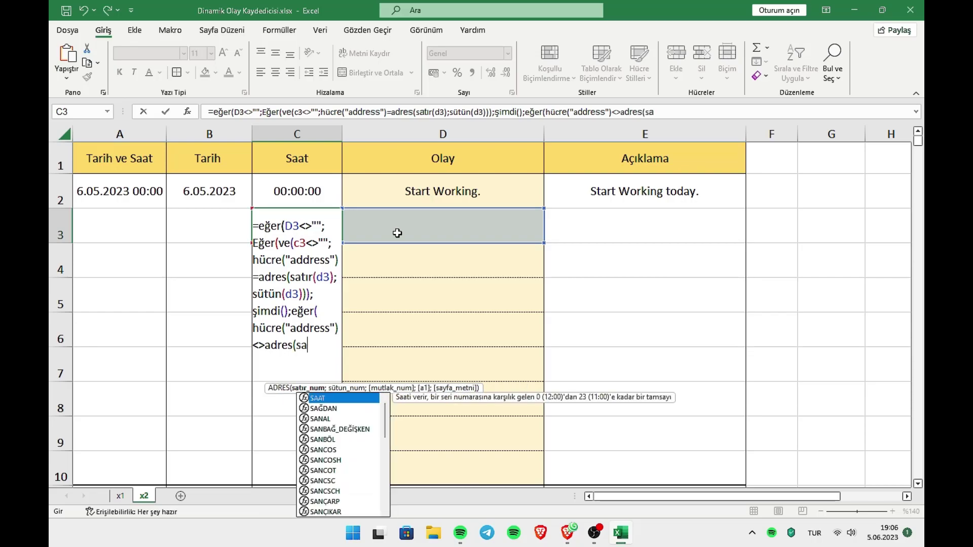
{"action": "type", "text": "tır("}
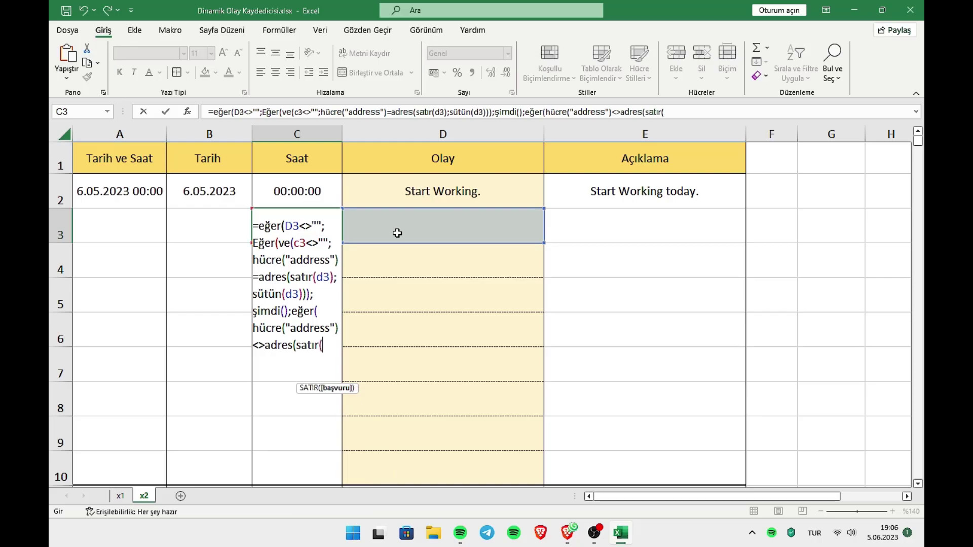
{"action": "type", "text": "d3);"}
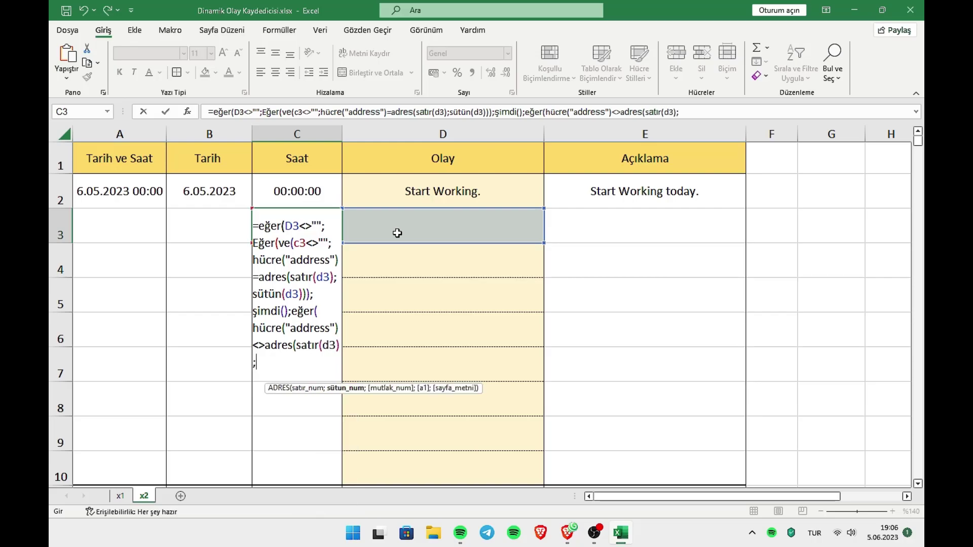
{"action": "type", "text": "sütun"}
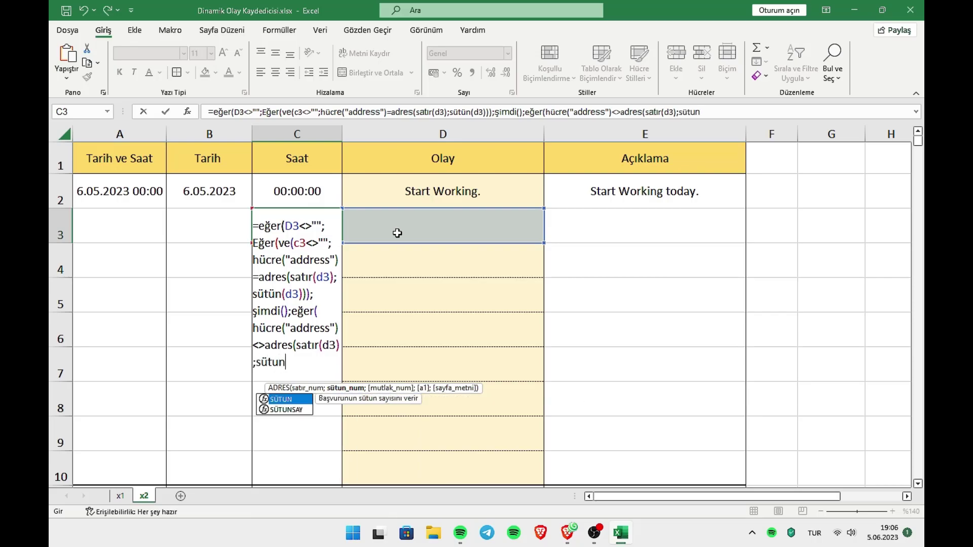
{"action": "type", "text": "(d3"}
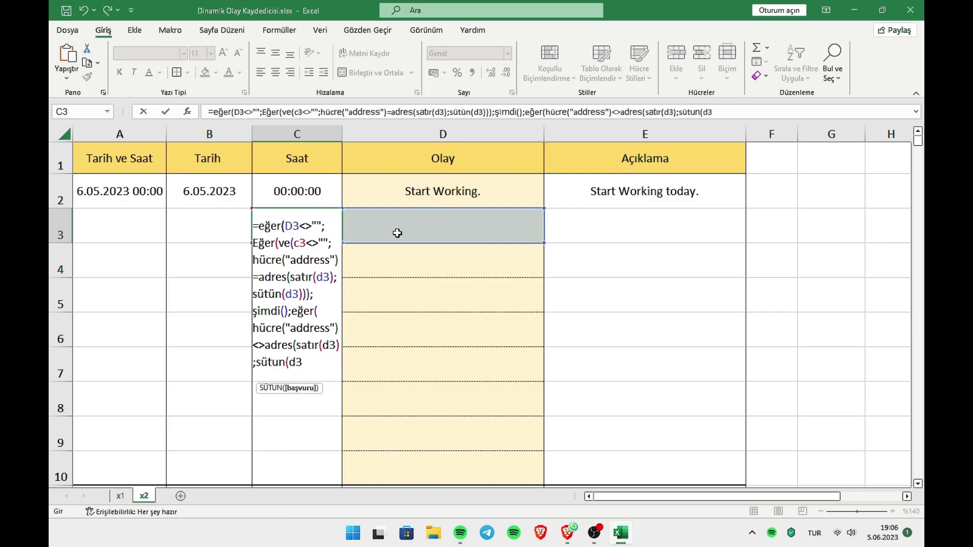
{"action": "type", "text": "));c"}
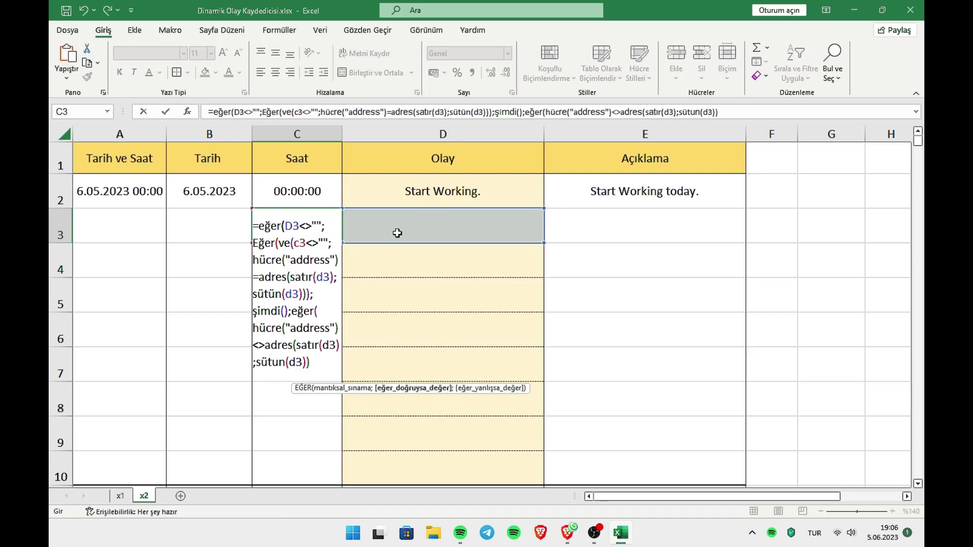
- Finish the C3 formula with c3 as value-if-true, şimdi() as value-if-false, and "" for an empty event cell
{"action": "type", "text": "3;"}
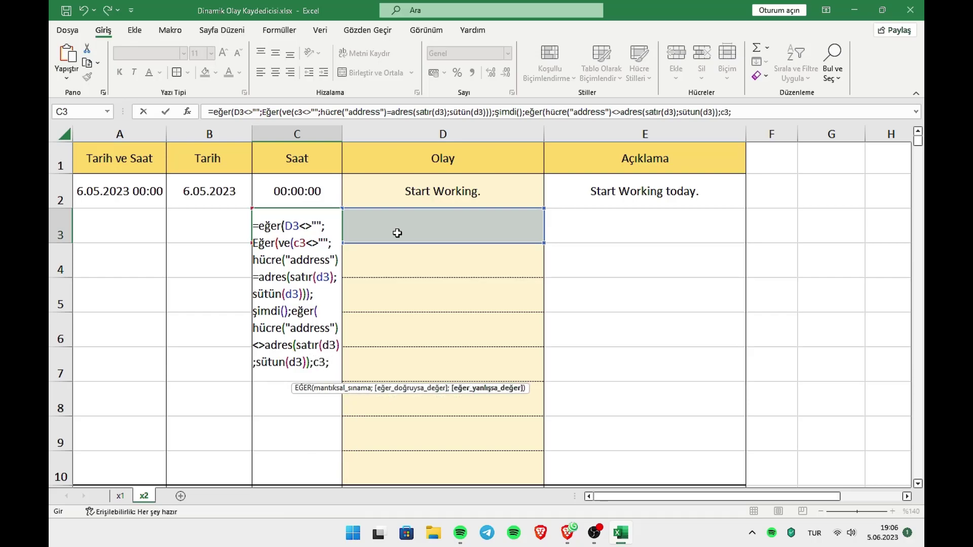
{"action": "type", "text": "şimdi"}
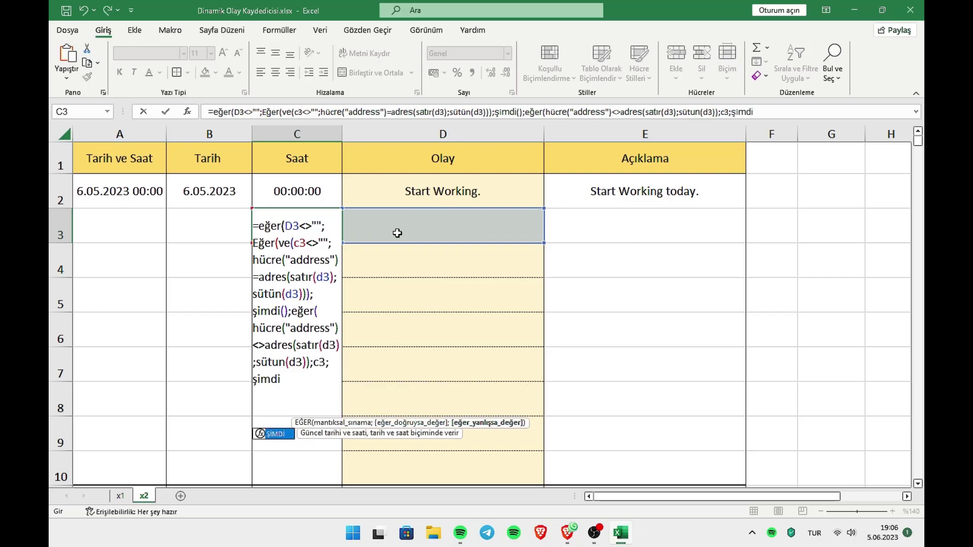
{"action": "type", "text": "()))"}
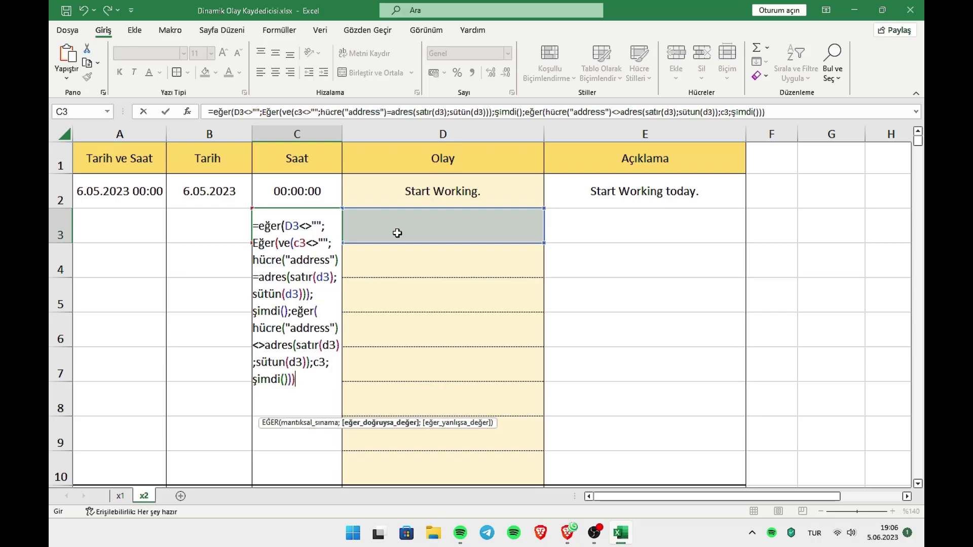
{"action": "type", "text": ";"}
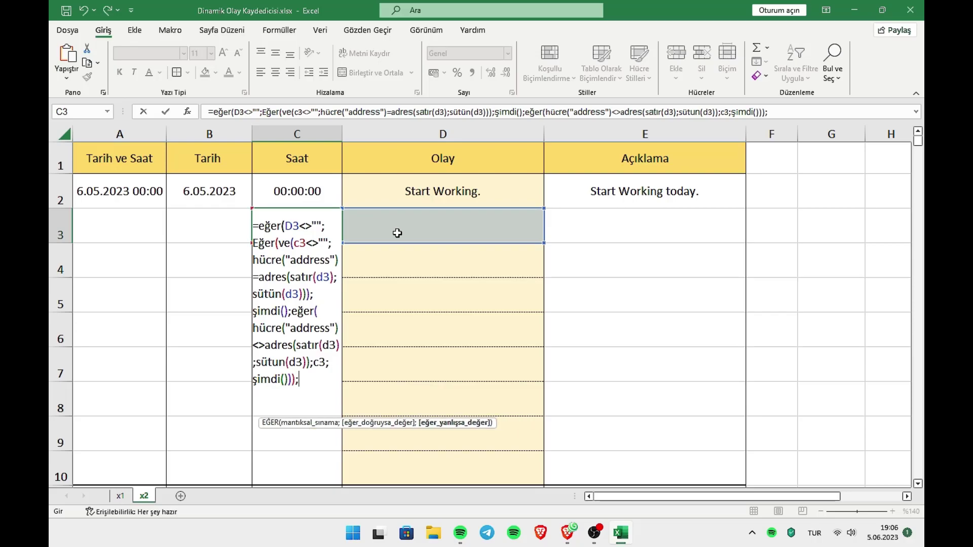
{"action": "type", "text": "\"\")"}
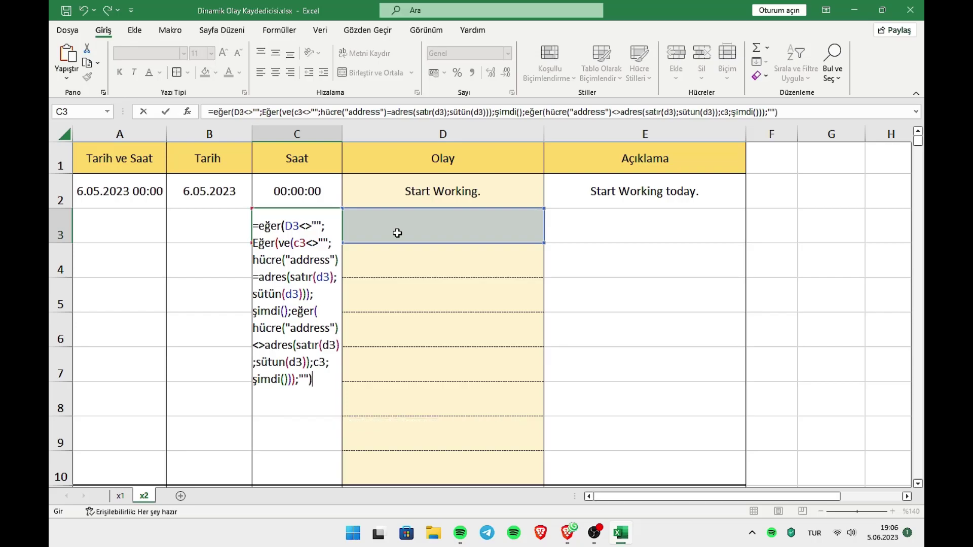
{"action": "key", "text": "Return"}
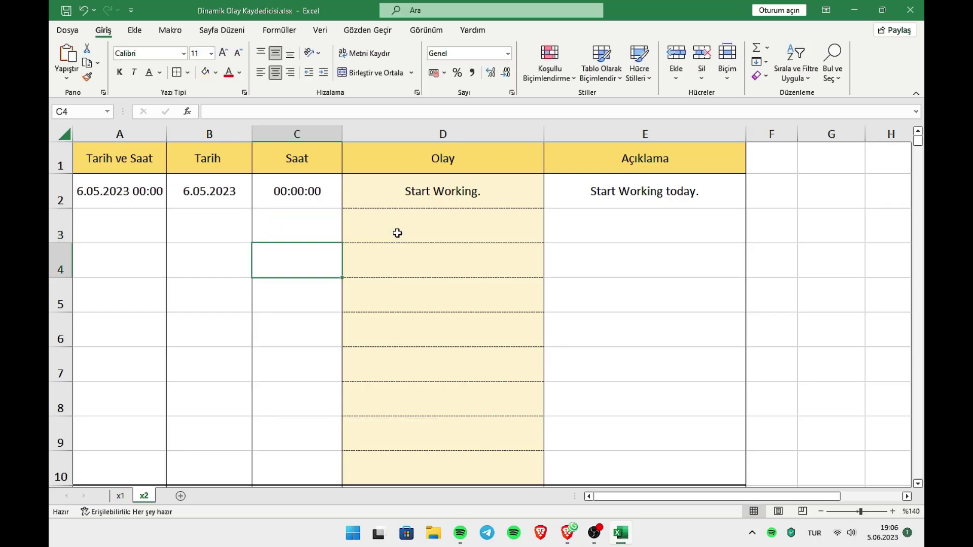
- Test the formula by entering Hello as the event in D3
{"action": "left_click", "coordinate": [375, 219]}
{"action": "type", "text": "Hello"}
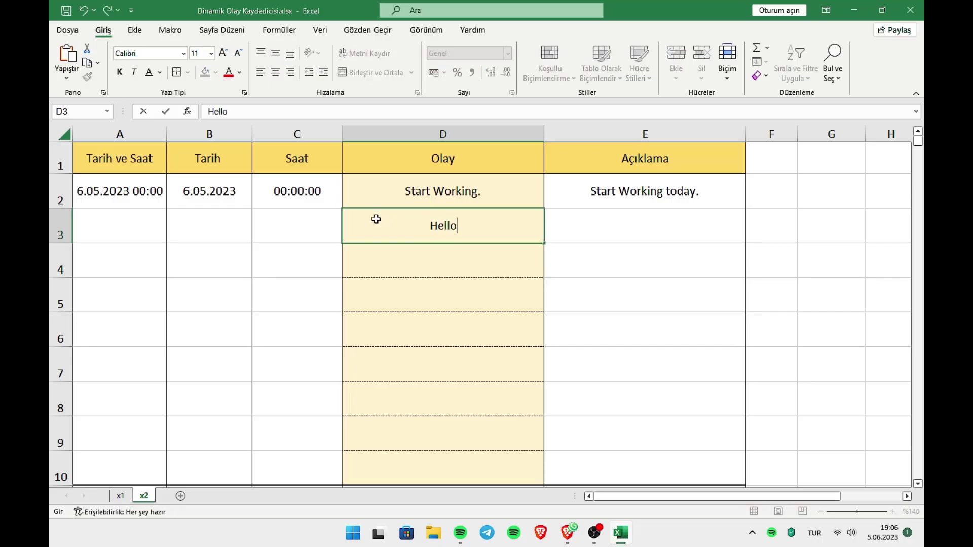
{"action": "key", "text": "Return"}
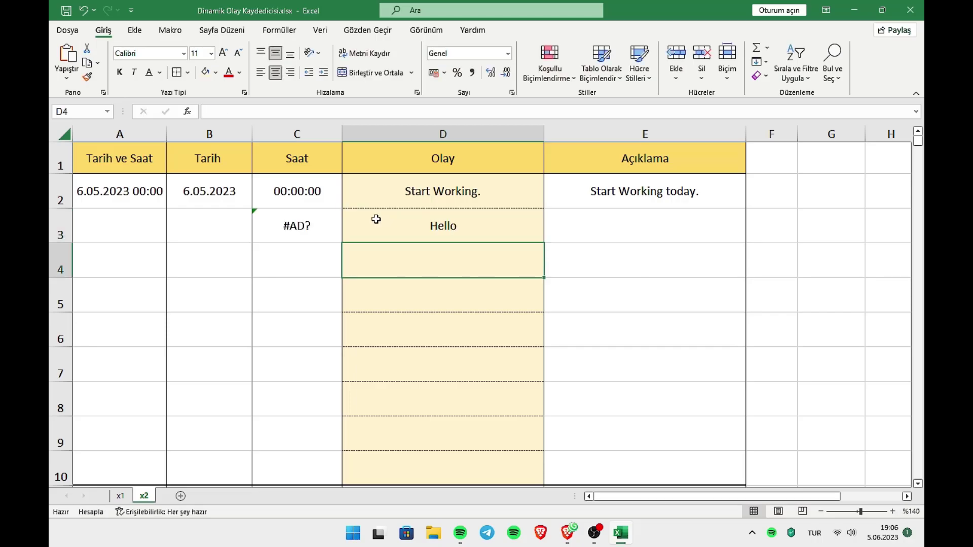
- Correct the misspelled function name sütün to sütun in the C3 formula
{"action": "left_click", "coordinate": [331, 225]}
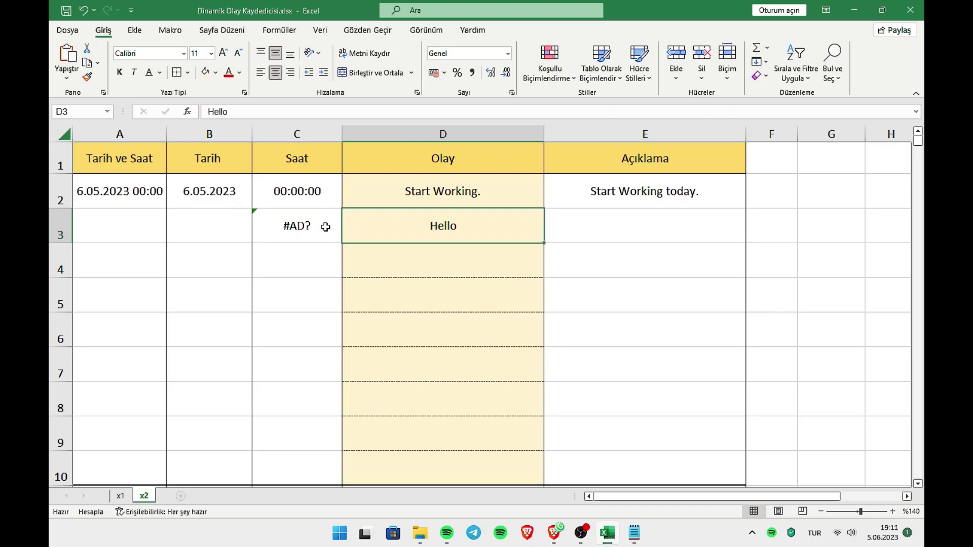
{"action": "left_click", "coordinate": [325, 225]}
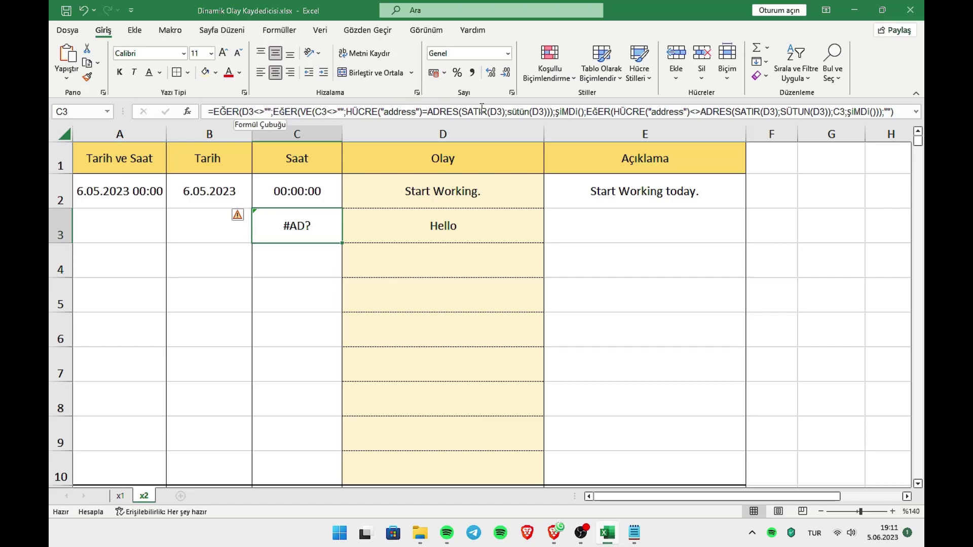
{"action": "left_click", "coordinate": [524, 111]}
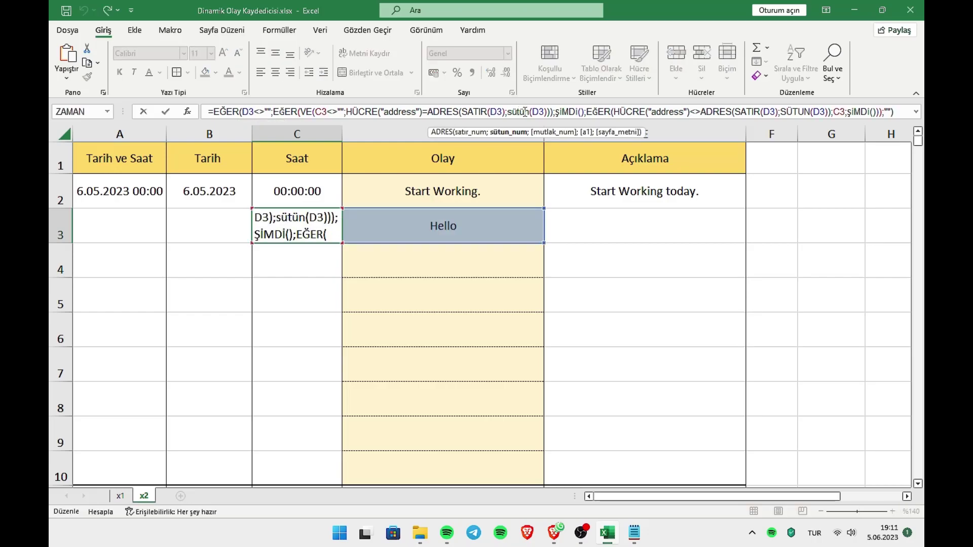
{"action": "key", "text": "BackSpace"}
{"action": "type", "text": "u"}
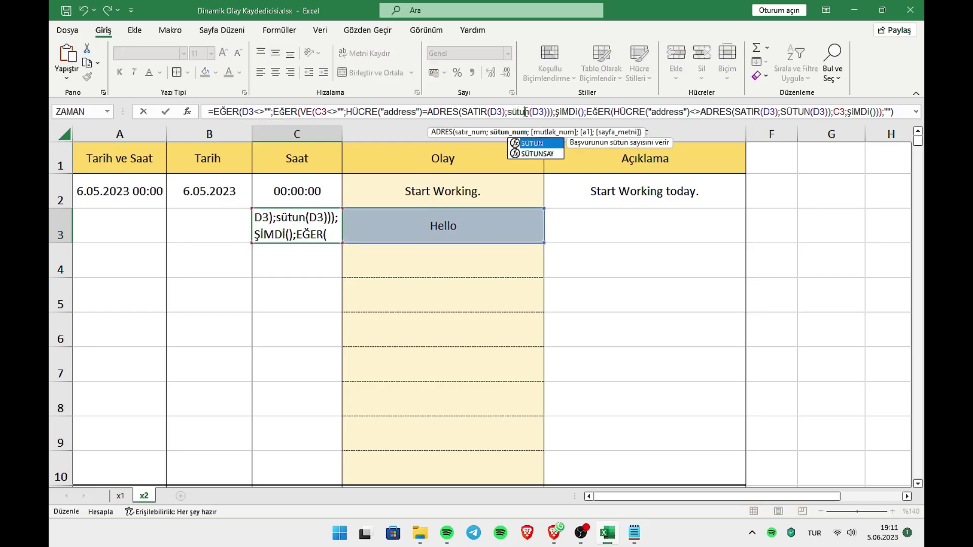
{"action": "key", "text": "Return"}
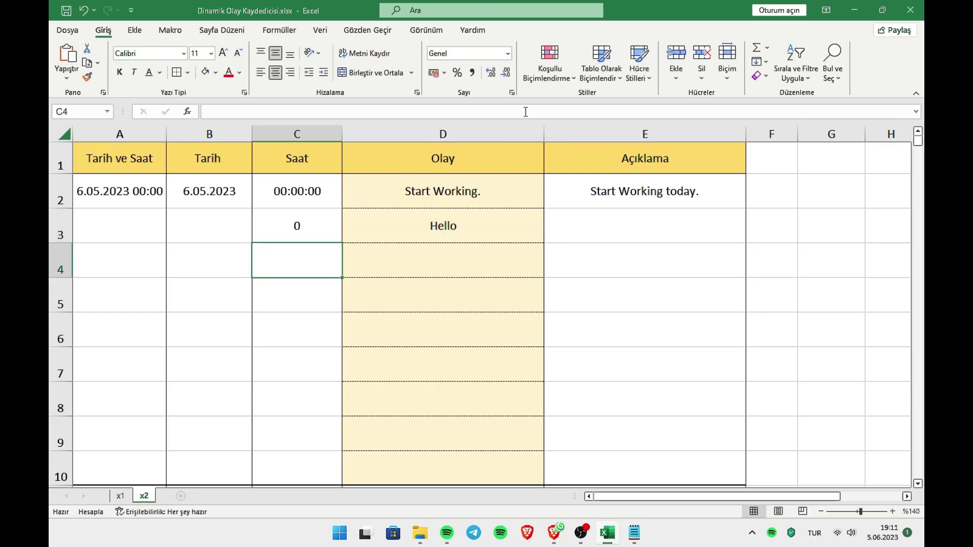
- Copy the complete C3 formula text into B3 of the Tarih column with its cell references unchanged
{"action": "left_click", "coordinate": [312, 229]}
{"action": "left_click", "coordinate": [332, 112]}
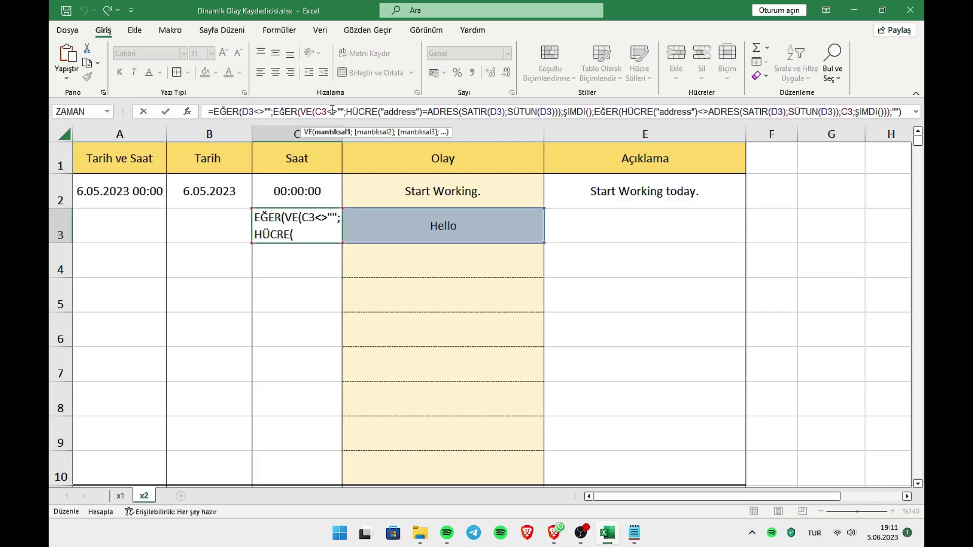
{"action": "key", "text": "ctrl+Return"}
{"action": "left_click", "coordinate": [213, 230]}
{"action": "left_click", "coordinate": [257, 112]}
{"action": "key", "text": "Return"}
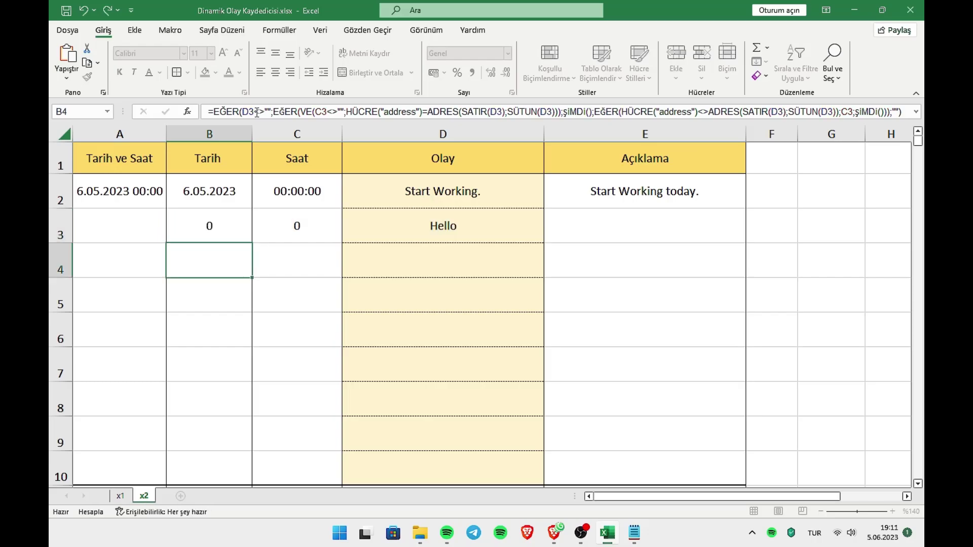
- Enter the same formula in A3 of the Tarih ve Saat column and fill the A3:C3 formulas down to row 10
{"action": "left_click", "coordinate": [112, 226]}
{"action": "left_click", "coordinate": [244, 112]}
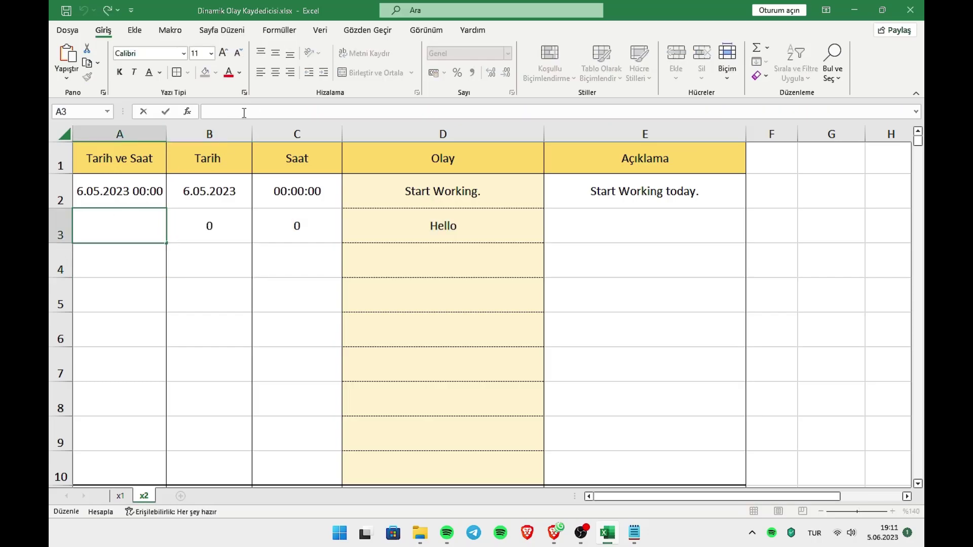
{"action": "type", "text": "=EĞER(D3<>\"\";EĞER(VE(C3<>\"\";HÜCRE(\"address\")=ADRES(SATIR(D3);SÜTUN(D3)));ŞİMDİ();EĞER(HÜCRE(\"address\")<>ADRES(SATIR(D3);SÜTUN(D3));C3;ŞİMDİ()));\"\")"}
{"action": "key", "text": "Return"}
{"action": "left_click_drag", "start_coordinate": [122, 233], "coordinate": [319, 471]}
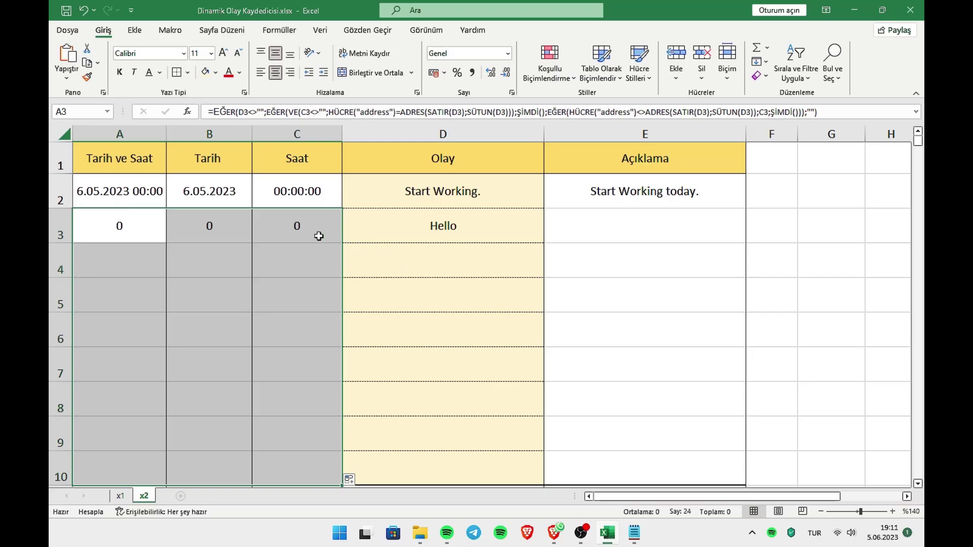
- Apply the Saat number format to the whole of column C
{"action": "left_click", "coordinate": [297, 134]}
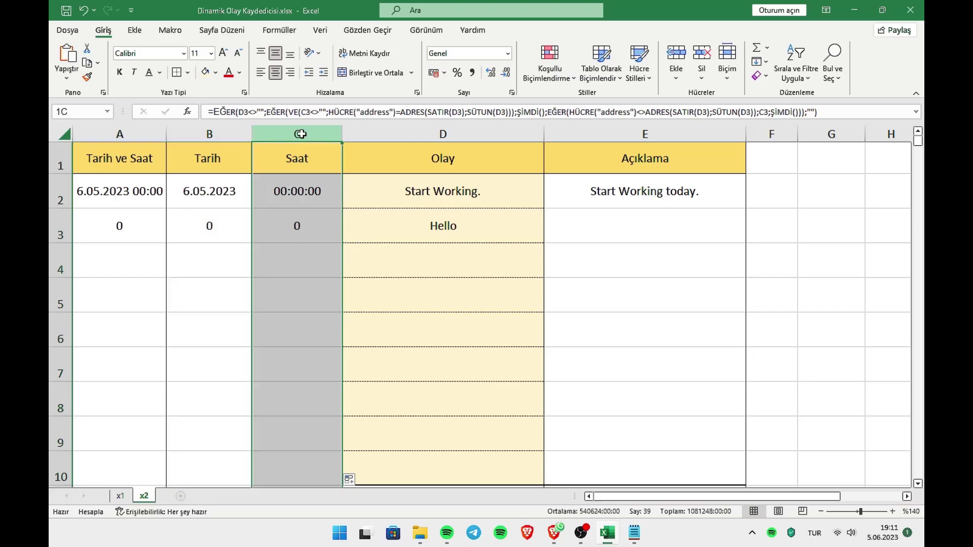
{"action": "left_click", "coordinate": [507, 53]}
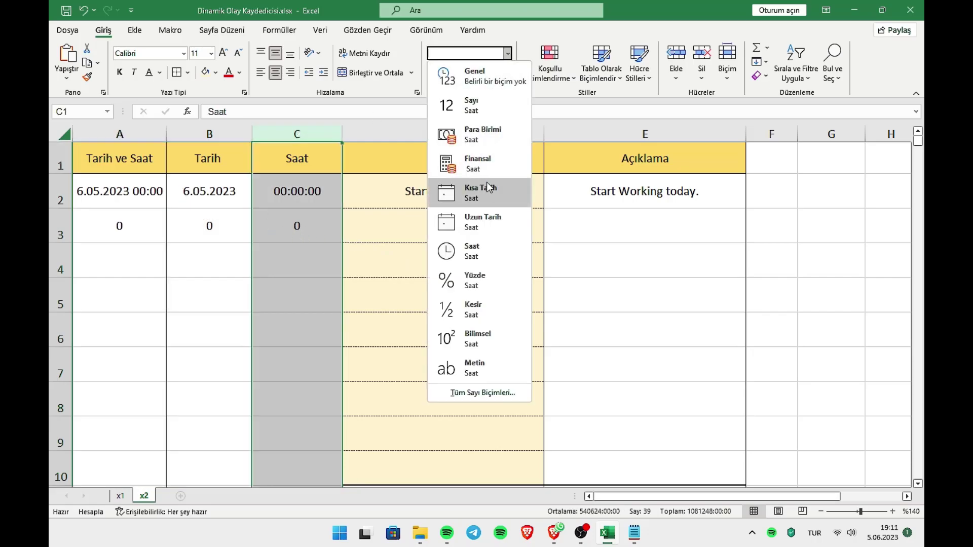
{"action": "left_click", "coordinate": [476, 250]}
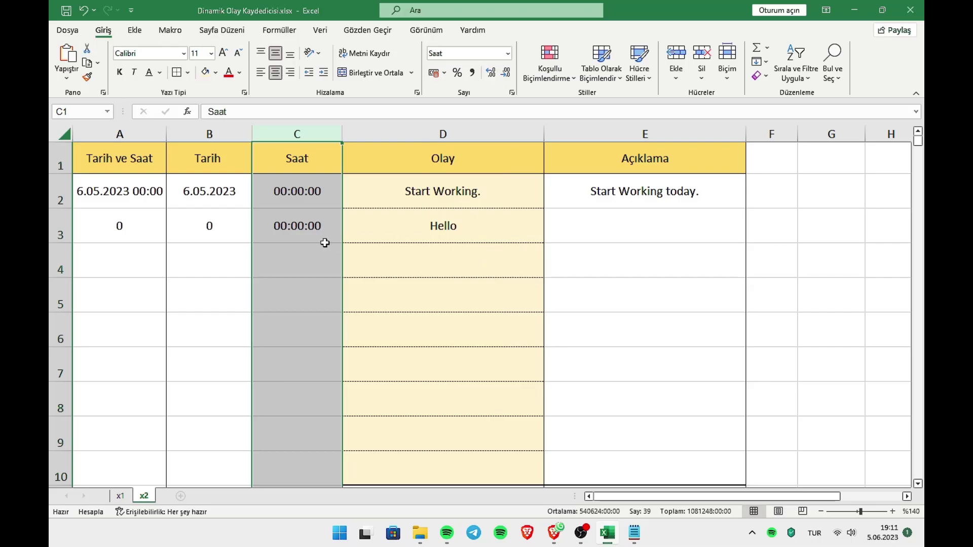
- Apply the Kısa Tarih number format to the whole of column B
{"action": "left_click", "coordinate": [231, 136]}
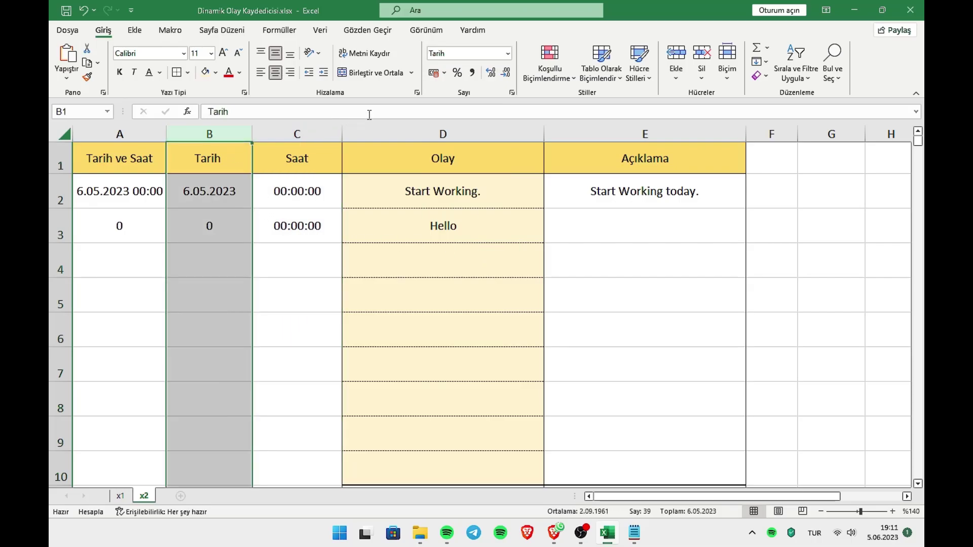
{"action": "left_click", "coordinate": [508, 53]}
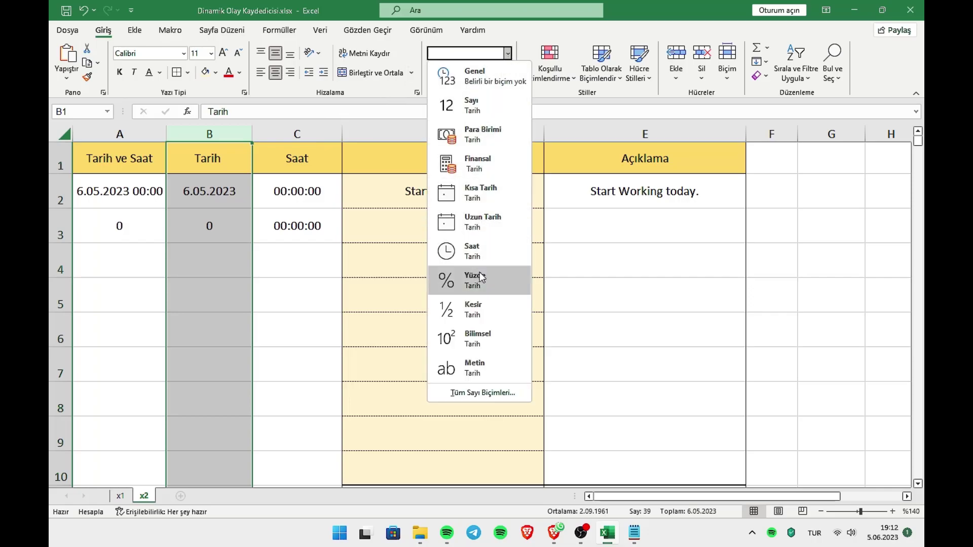
{"action": "left_click", "coordinate": [488, 184]}
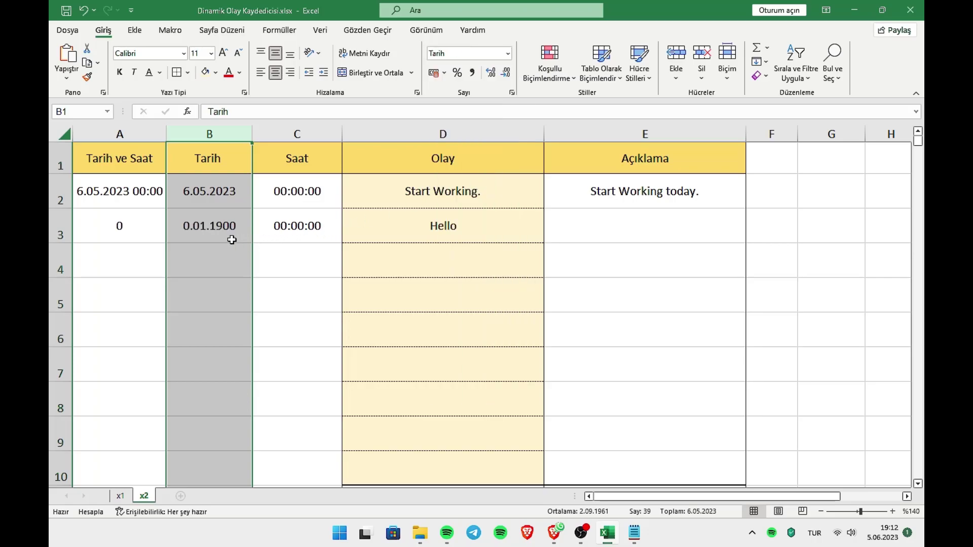
- Apply the custom number format g.aa.yyyy ss:dd to the whole of column A
{"action": "left_click", "coordinate": [140, 137]}
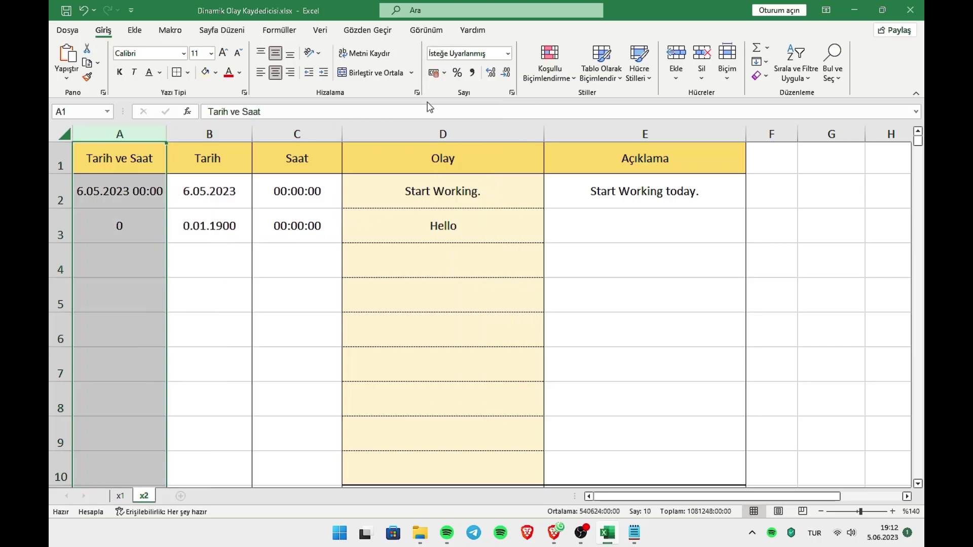
{"action": "left_click", "coordinate": [507, 53]}
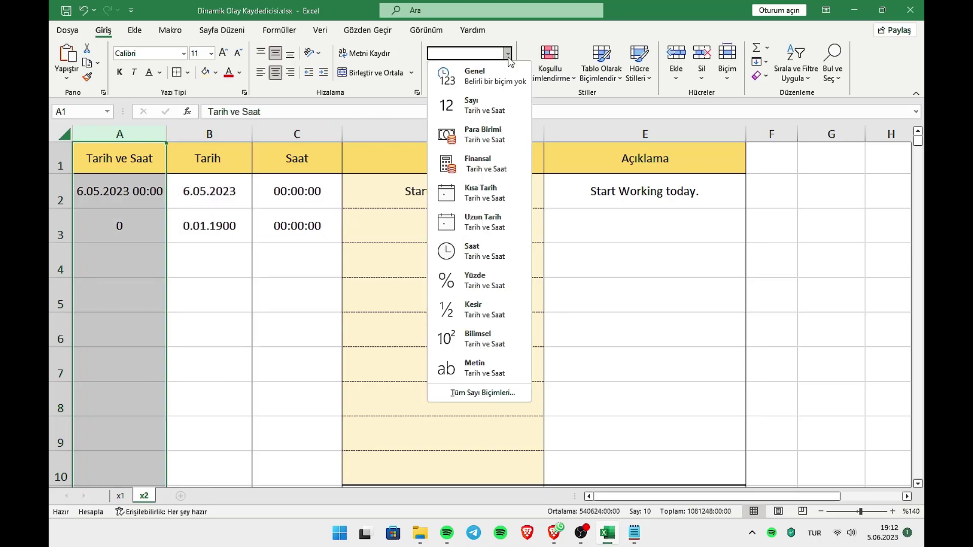
{"action": "left_click", "coordinate": [440, 396]}
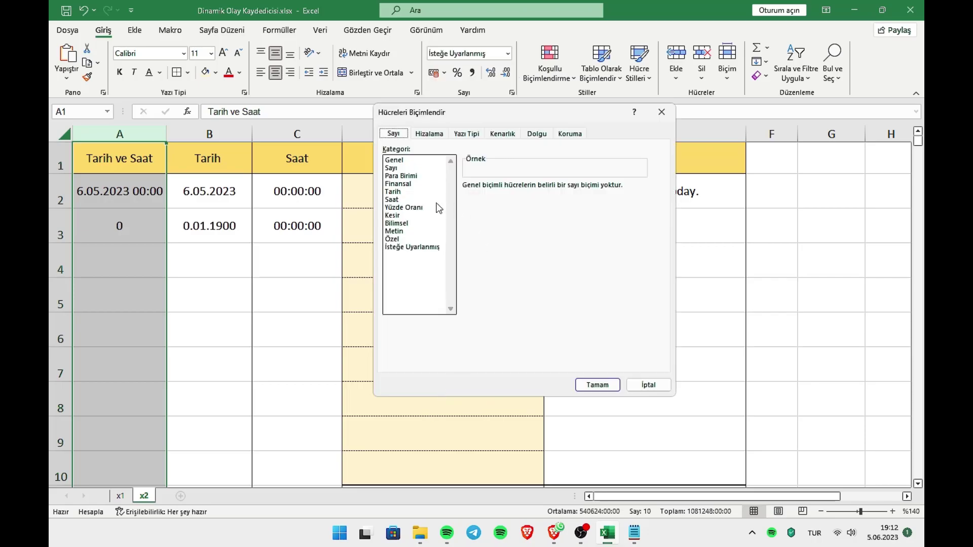
{"action": "left_click", "coordinate": [420, 247]}
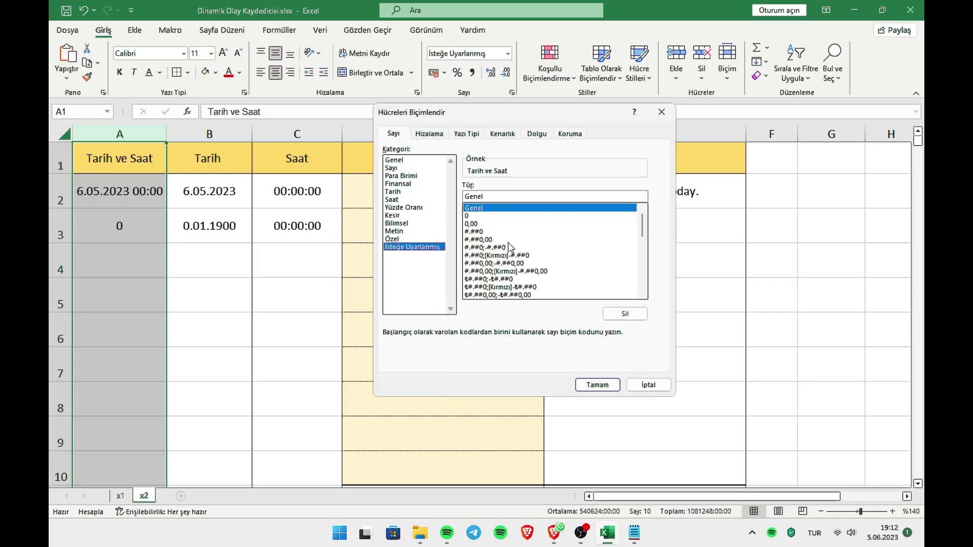
{"action": "left_click_drag", "start_coordinate": [643, 229], "coordinate": [637, 269]}
{"action": "left_click", "coordinate": [488, 232]}
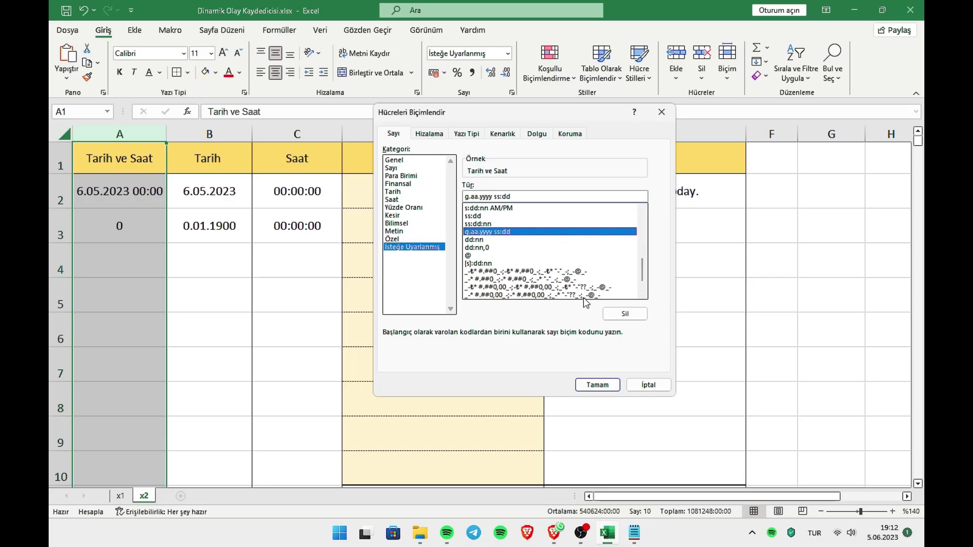
{"action": "left_click", "coordinate": [591, 385]}
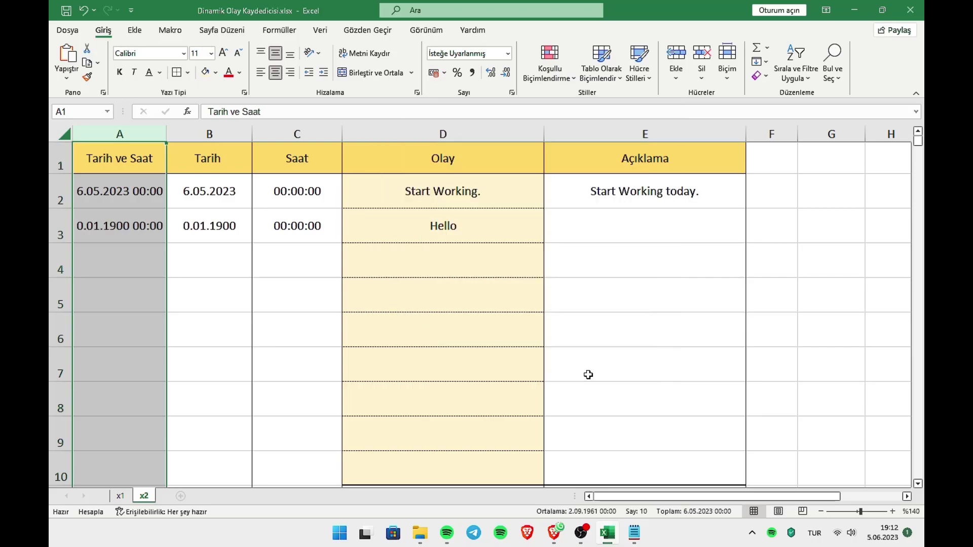
- Change the Olay entry in D3 to Hello 1
{"action": "left_click", "coordinate": [450, 272]}
{"action": "left_click", "coordinate": [453, 228]}
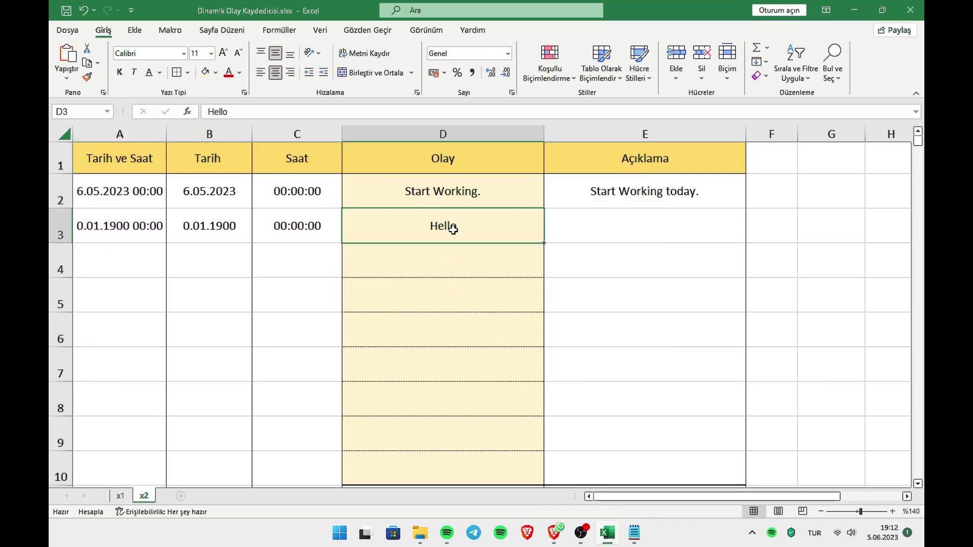
{"action": "type", "text": "Hello 1"}
{"action": "key", "text": "Return"}
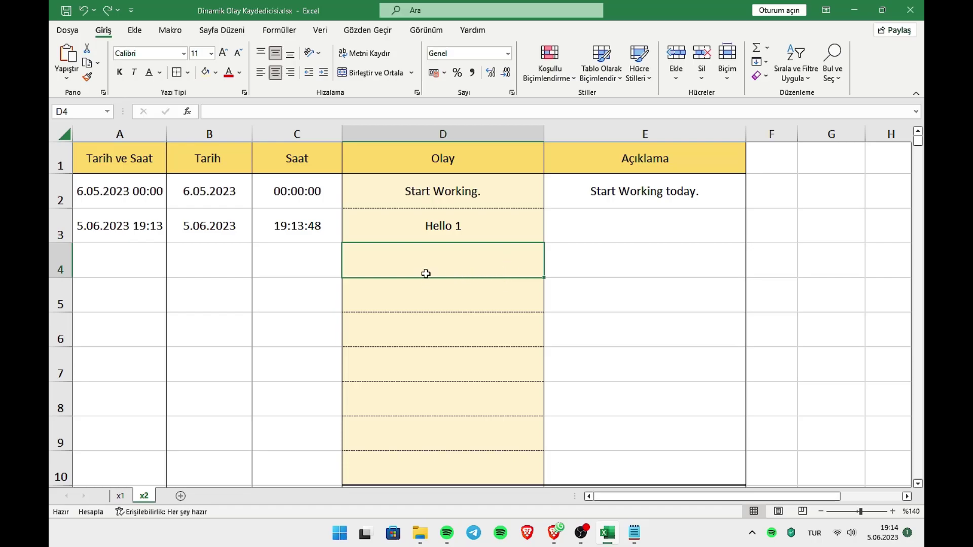
{"action": "double_click", "coordinate": [456, 258]}
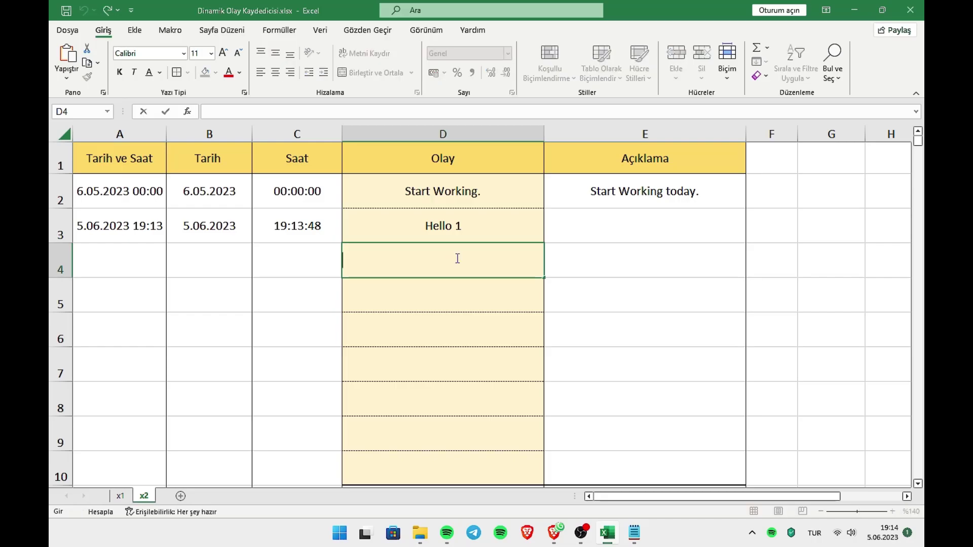
- Enter the numbers 1 to 8 one after another in Olay cells D3 to D10
{"action": "left_click", "coordinate": [460, 226]}
{"action": "type", "text": "1"}
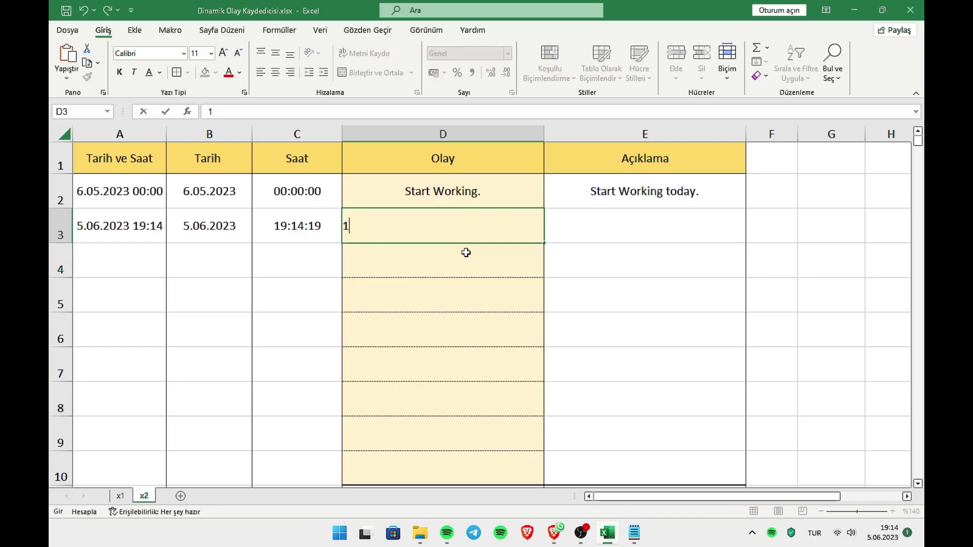
{"action": "key", "text": "Return"}
{"action": "double_click", "coordinate": [466, 256]}
{"action": "type", "text": "2"}
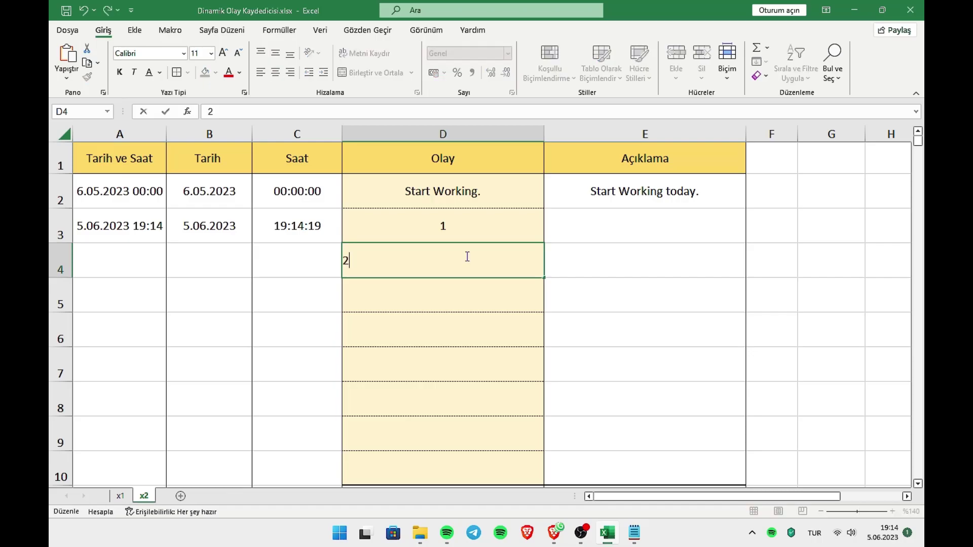
{"action": "key", "text": "Return"}
{"action": "type", "text": "3"}
{"action": "key", "text": "Return"}
{"action": "type", "text": "4"}
{"action": "key", "text": "Return"}
{"action": "type", "text": "5"}
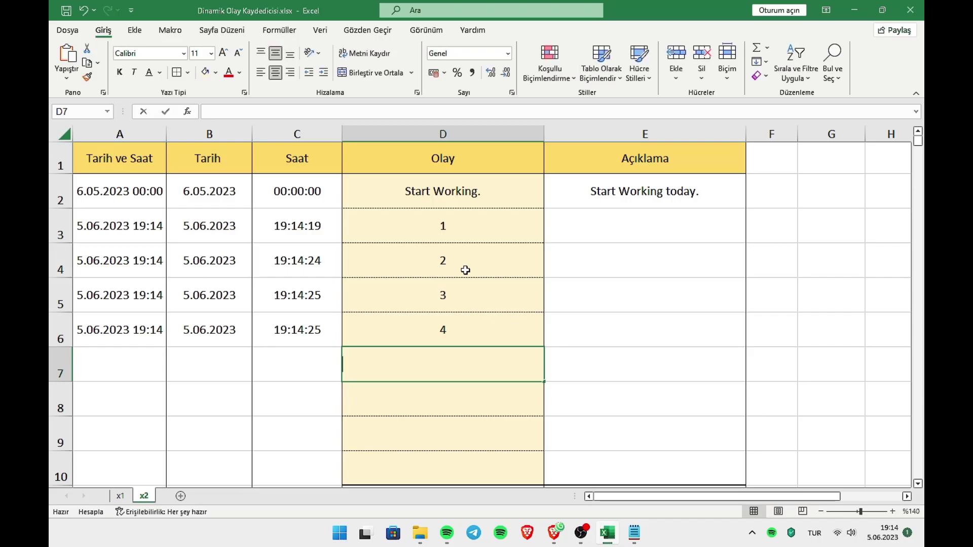
{"action": "key", "text": "Return"}
{"action": "type", "text": "6"}
{"action": "key", "text": "Return"}
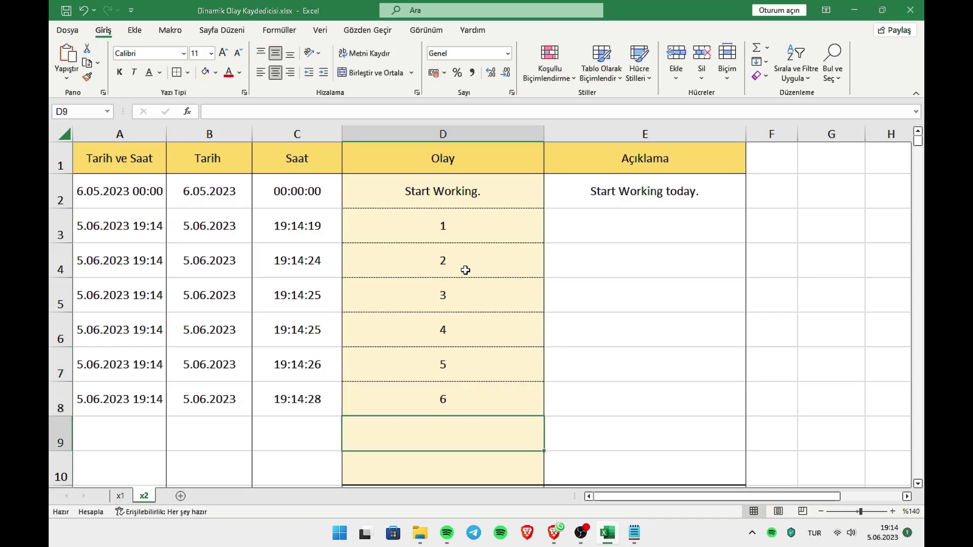
{"action": "type", "text": "7"}
{"action": "key", "text": "Return"}
{"action": "type", "text": "8"}
{"action": "key", "text": "Return"}
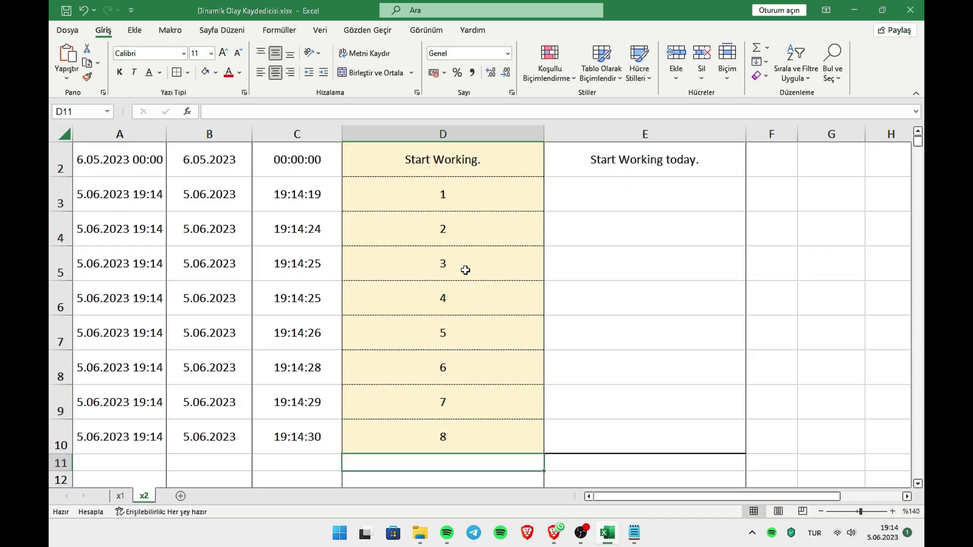
- Overwrite Olay cells D3 to D10 with 2, 3, 4, 4, 5, 6, 7 and 8 in that order
{"action": "scroll", "coordinate": [432, 267], "scroll_direction": "up", "scroll_amount": 1}
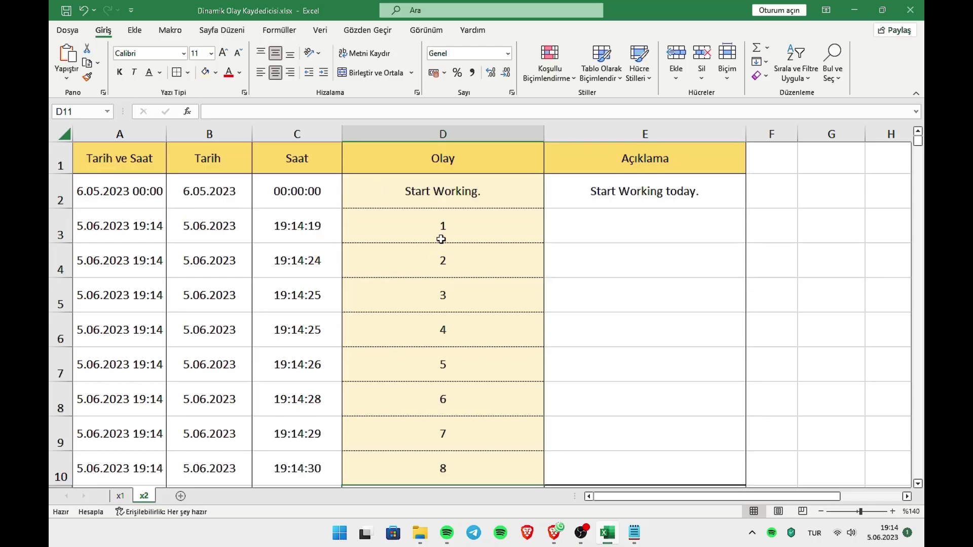
{"action": "left_click", "coordinate": [460, 230]}
{"action": "type", "text": "2"}
{"action": "key", "text": "Return"}
{"action": "type", "text": "3"}
{"action": "key", "text": "Return"}
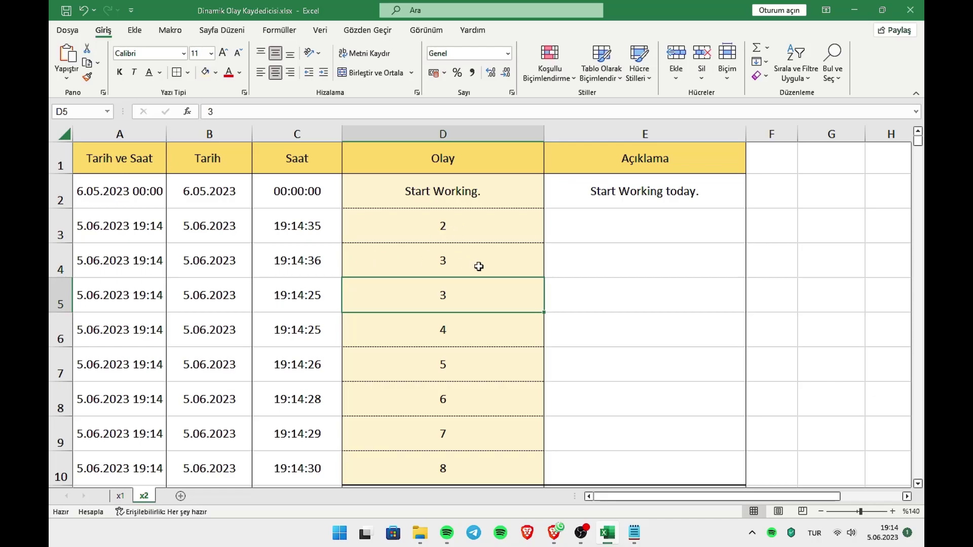
{"action": "type", "text": "4"}
{"action": "key", "text": "Return"}
{"action": "type", "text": "4"}
{"action": "key", "text": "Return"}
{"action": "type", "text": "5"}
{"action": "key", "text": "Return"}
{"action": "type", "text": "6"}
{"action": "key", "text": "Return"}
{"action": "type", "text": "7"}
{"action": "key", "text": "Return"}
{"action": "type", "text": "8"}
{"action": "key", "text": "Return"}
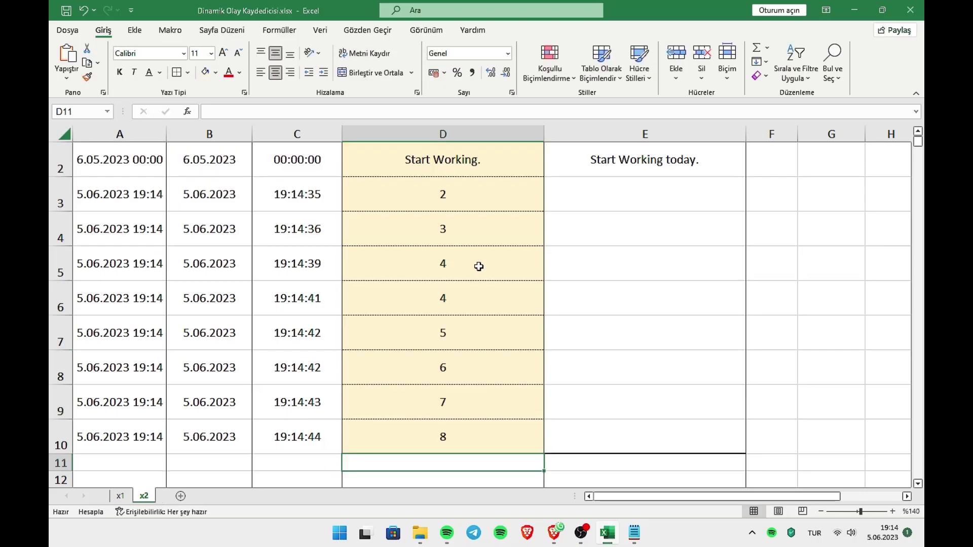
- Replace the Olay entry in D3 with 3, committing it by selecting D8
{"action": "scroll", "coordinate": [479, 266], "scroll_direction": "up", "scroll_amount": 1}
{"action": "left_click", "coordinate": [454, 227]}
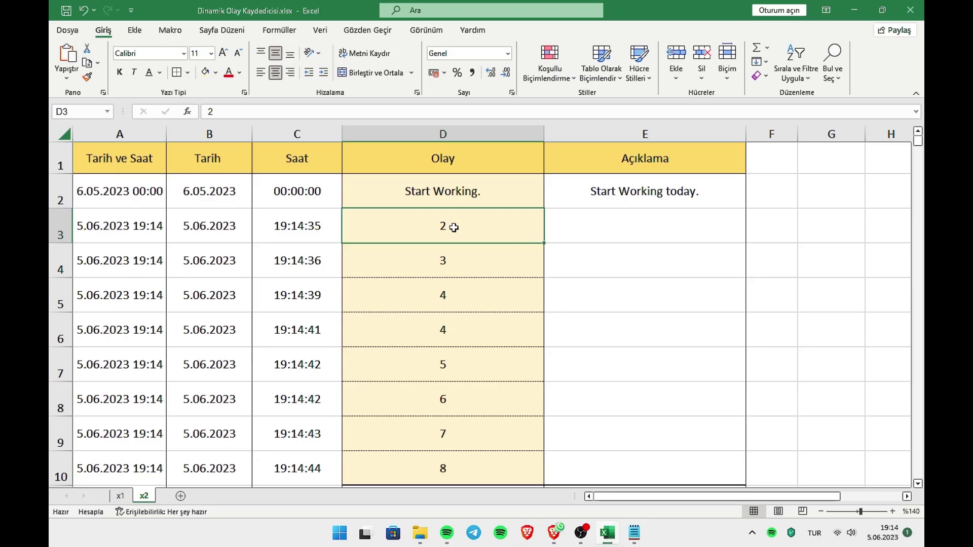
{"action": "key", "text": "BackSpace"}
{"action": "type", "text": "3"}
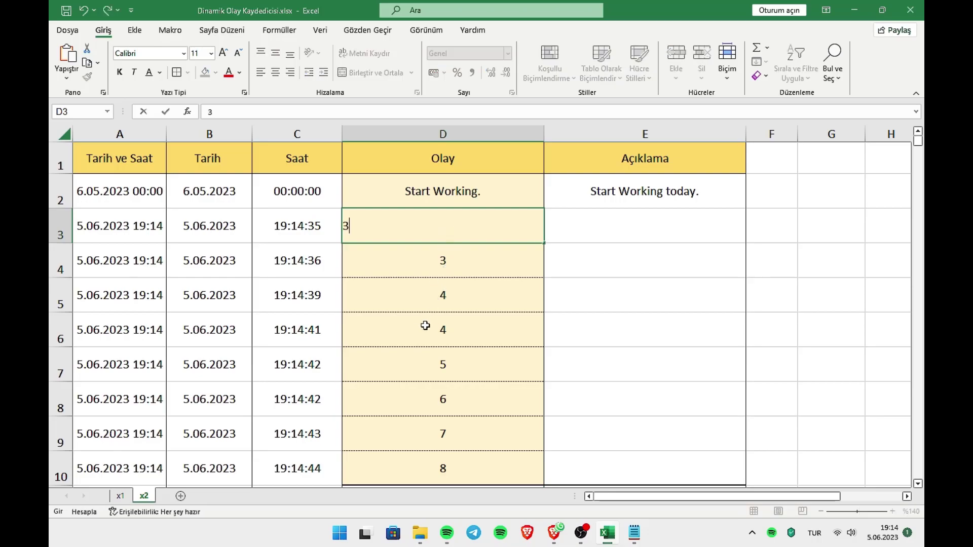
{"action": "left_click", "coordinate": [421, 393]}
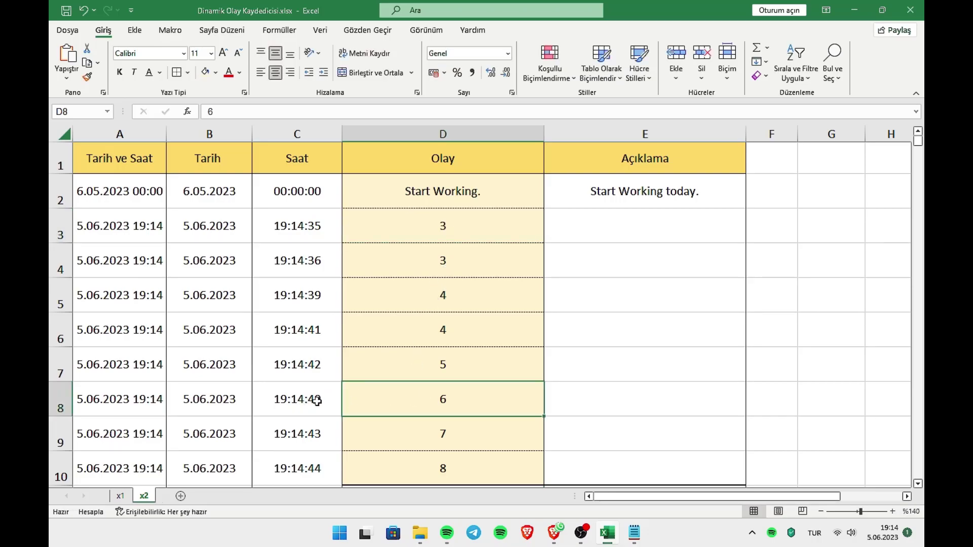
- Re-enter 2, 3, 4, 4, 5 and 6 in Olay cells D3 to D8
{"action": "left_click", "coordinate": [462, 224]}
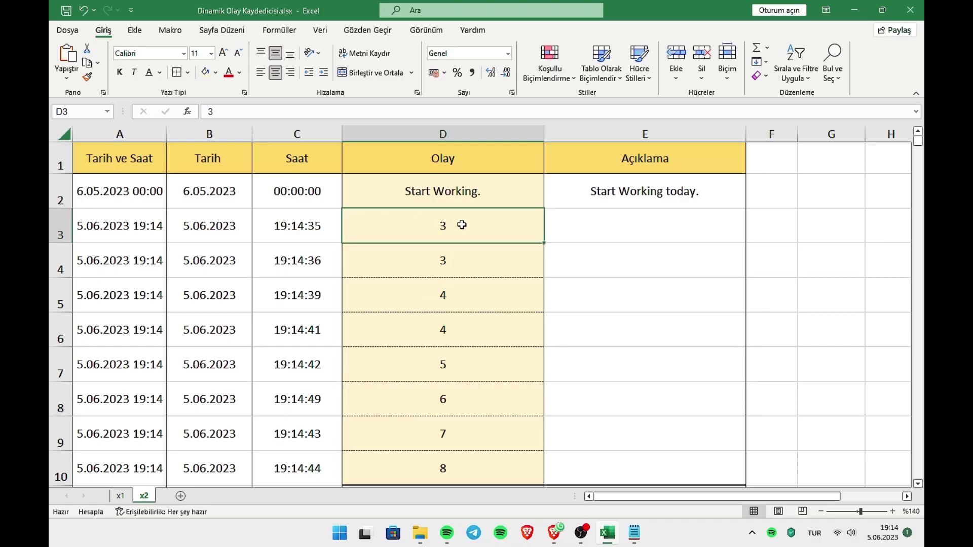
{"action": "type", "text": "2"}
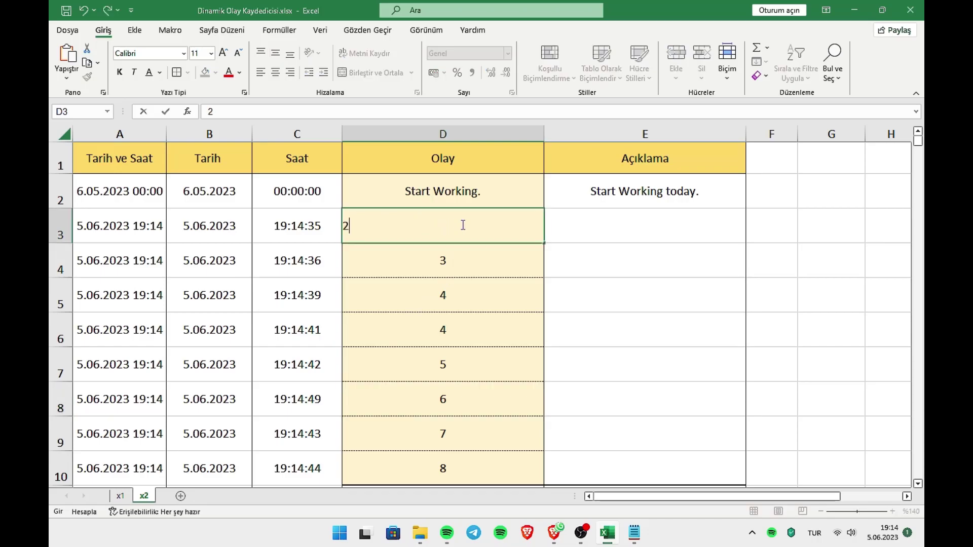
{"action": "key", "text": "Return"}
{"action": "type", "text": "3"}
{"action": "key", "text": "Return"}
{"action": "type", "text": "4"}
{"action": "key", "text": "Return"}
{"action": "type", "text": "4"}
{"action": "key", "text": "Return"}
{"action": "type", "text": "5"}
{"action": "key", "text": "Return"}
{"action": "type", "text": "6"}
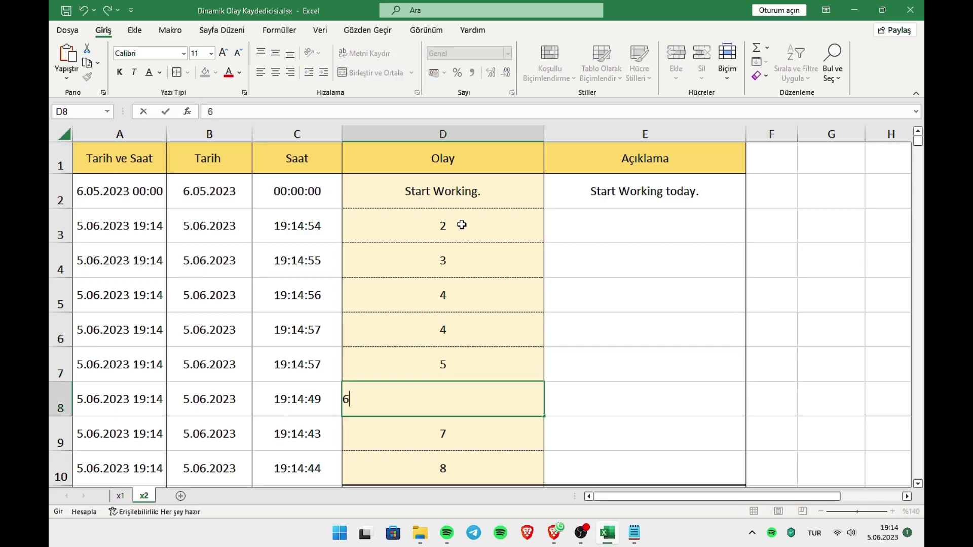
{"action": "key", "text": "Return"}
- Replace the entries in Olay cells D3 to D6 with Hello
{"action": "left_click", "coordinate": [461, 225]}
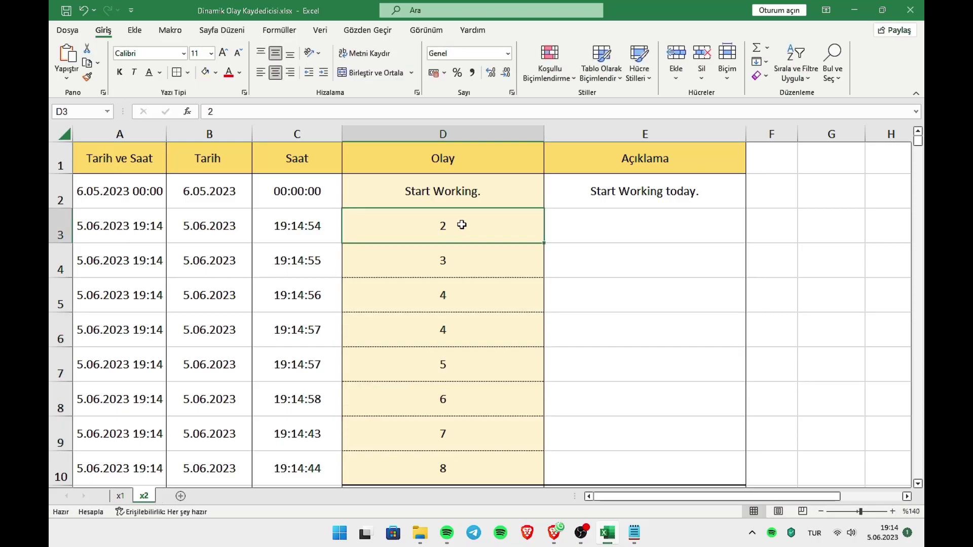
{"action": "type", "text": "Hello"}
{"action": "key", "text": "Return"}
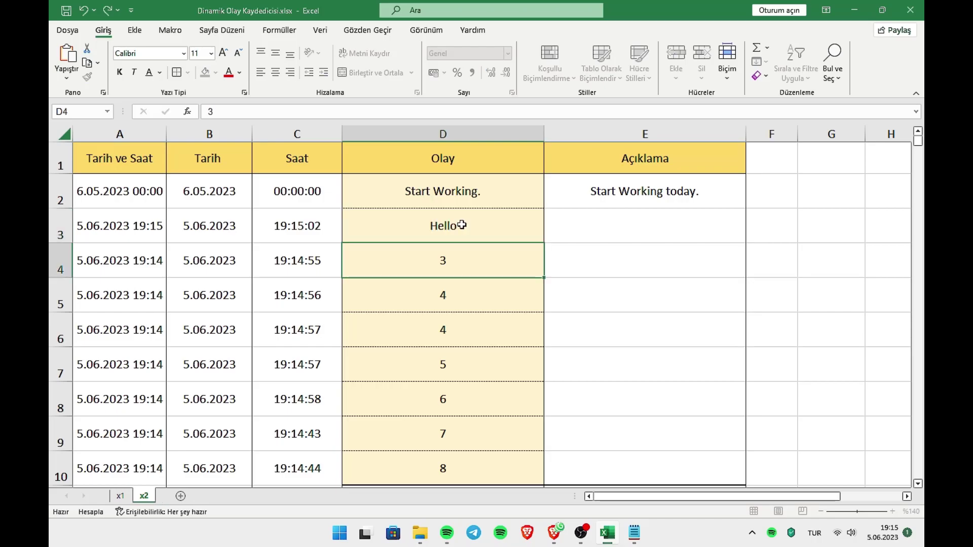
{"action": "type", "text": "He"}
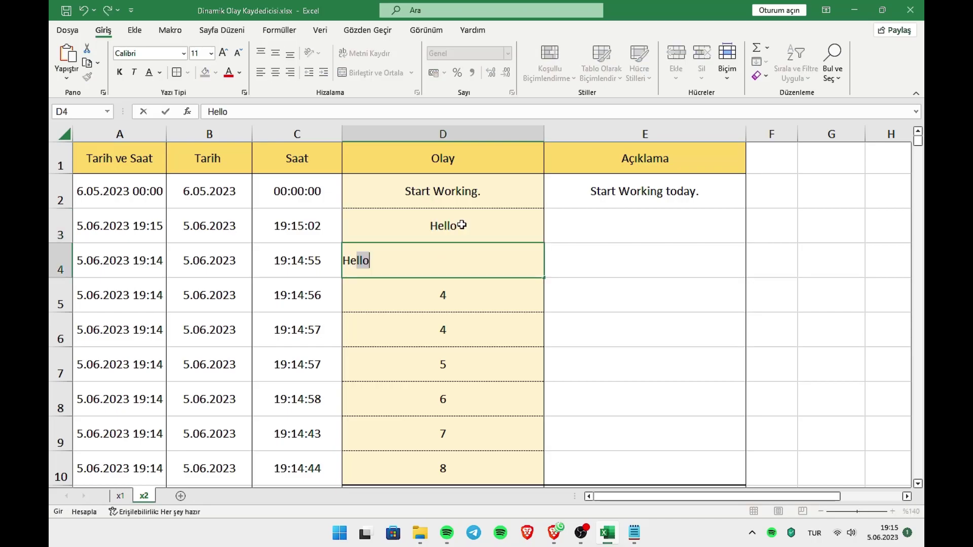
{"action": "key", "text": "Return"}
{"action": "type", "text": "He"}
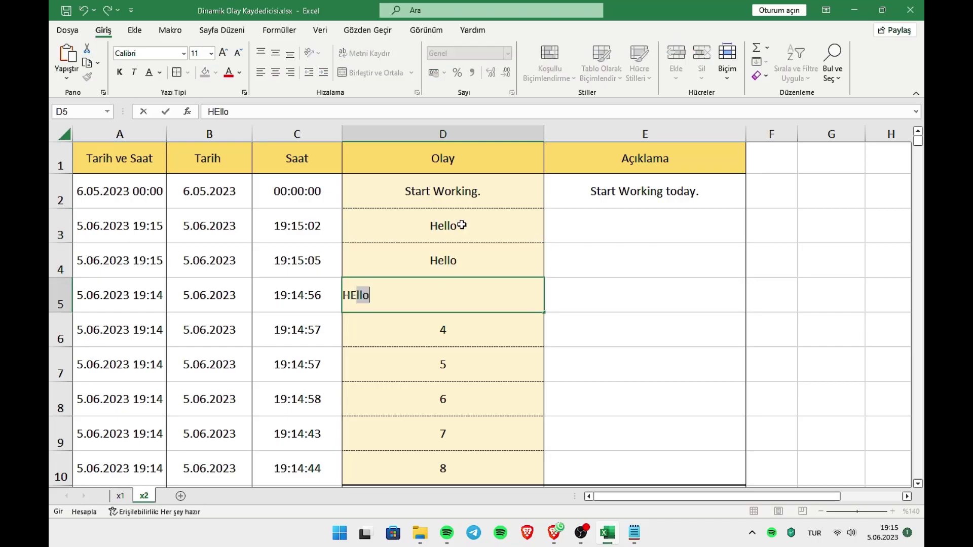
{"action": "key", "text": "Return"}
{"action": "type", "text": "Hello"}
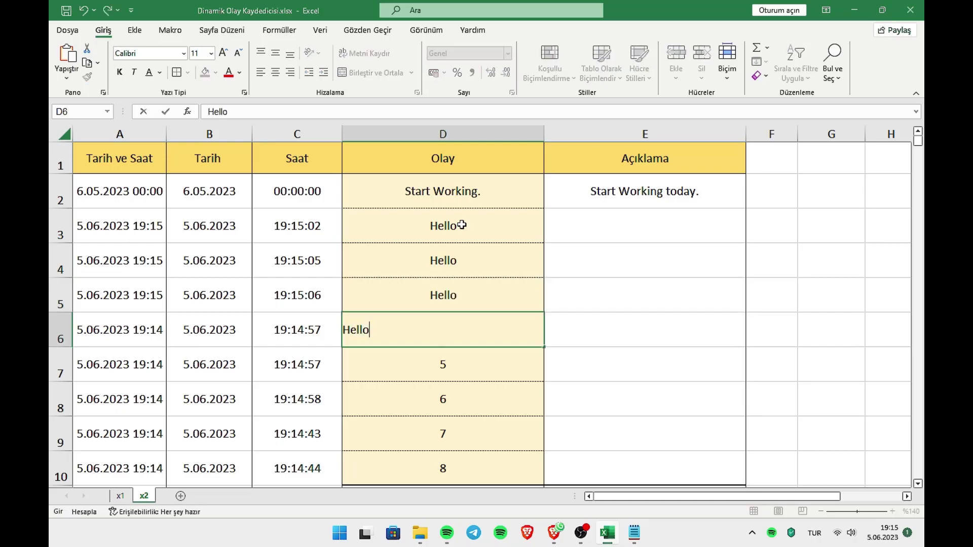
{"action": "key", "text": "Return"}
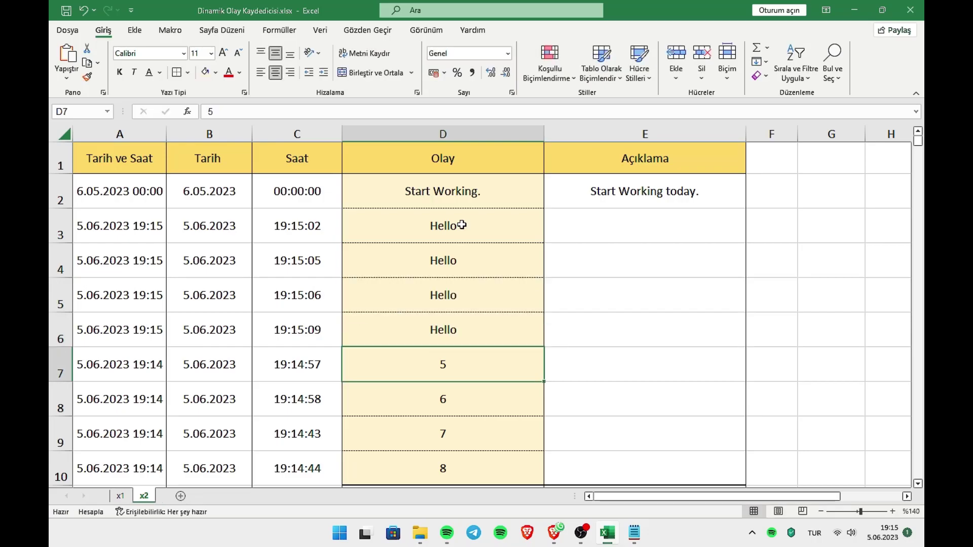
- On sheet x1, enter 1, 2, 3, 4, 5, 5 and 6 in Olay cells D3 to D9
{"action": "left_click", "coordinate": [120, 496]}
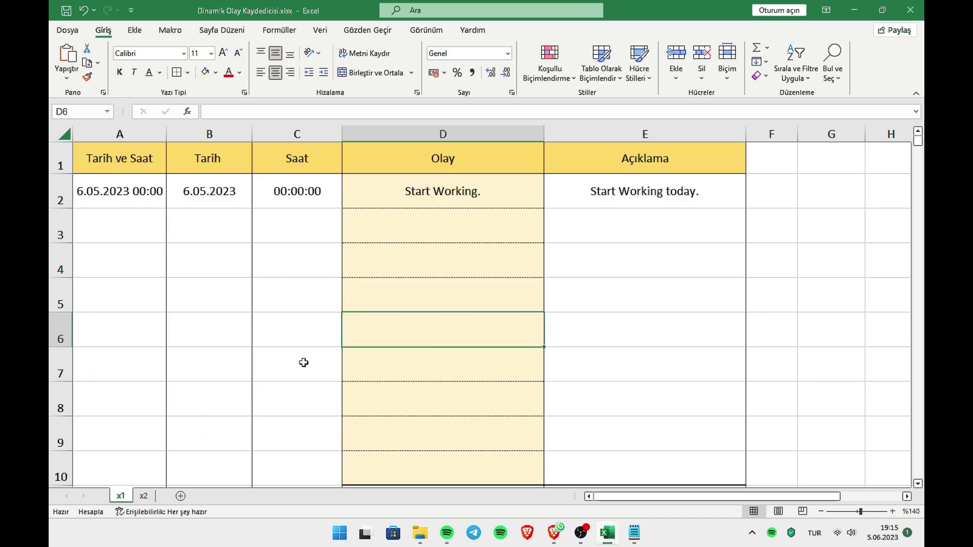
{"action": "left_click", "coordinate": [431, 230]}
{"action": "type", "text": "1"}
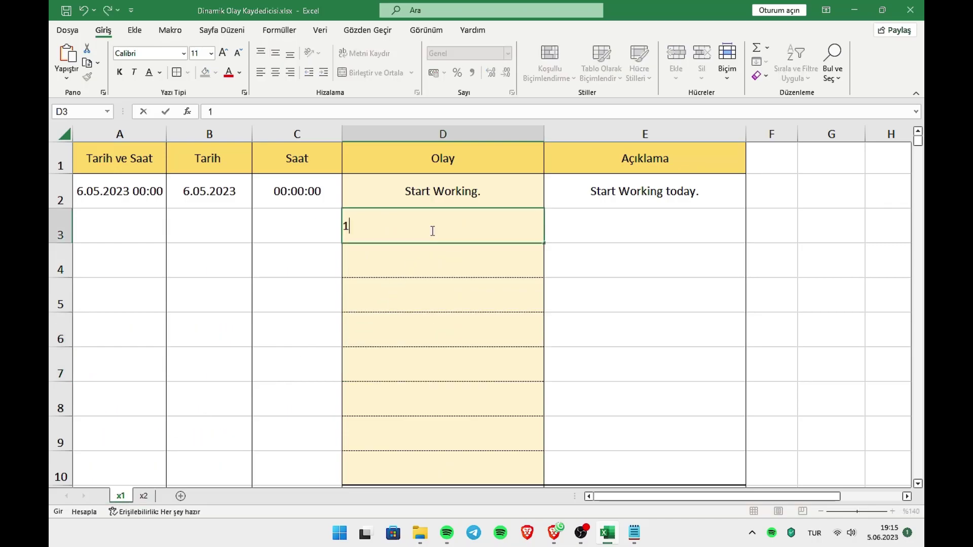
{"action": "key", "text": "Return"}
{"action": "type", "text": "2"}
{"action": "key", "text": "Return"}
{"action": "type", "text": "3"}
{"action": "key", "text": "ctrl+Return"}
{"action": "key", "text": "Return"}
{"action": "type", "text": "4"}
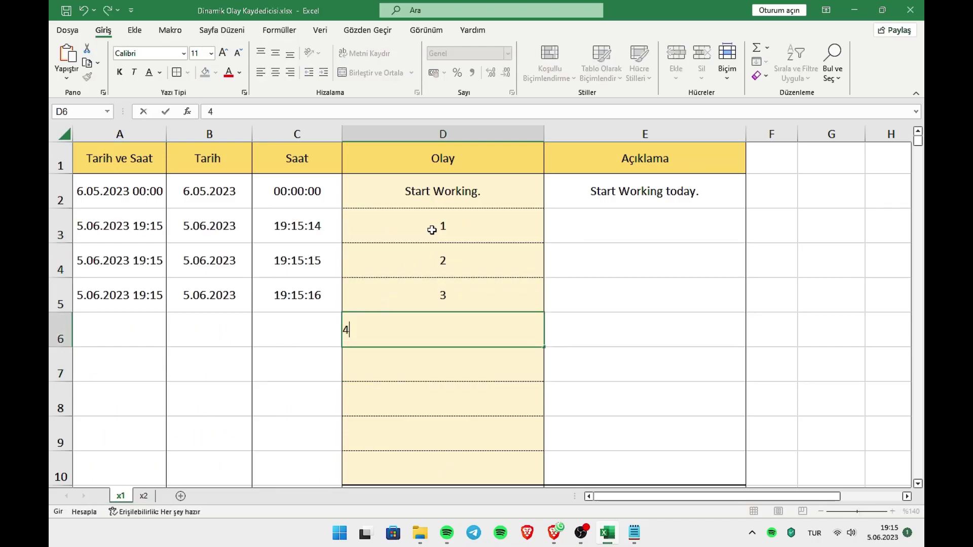
{"action": "key", "text": "Return"}
{"action": "type", "text": "5"}
{"action": "key", "text": "Return"}
{"action": "type", "text": "5"}
{"action": "key", "text": "Return"}
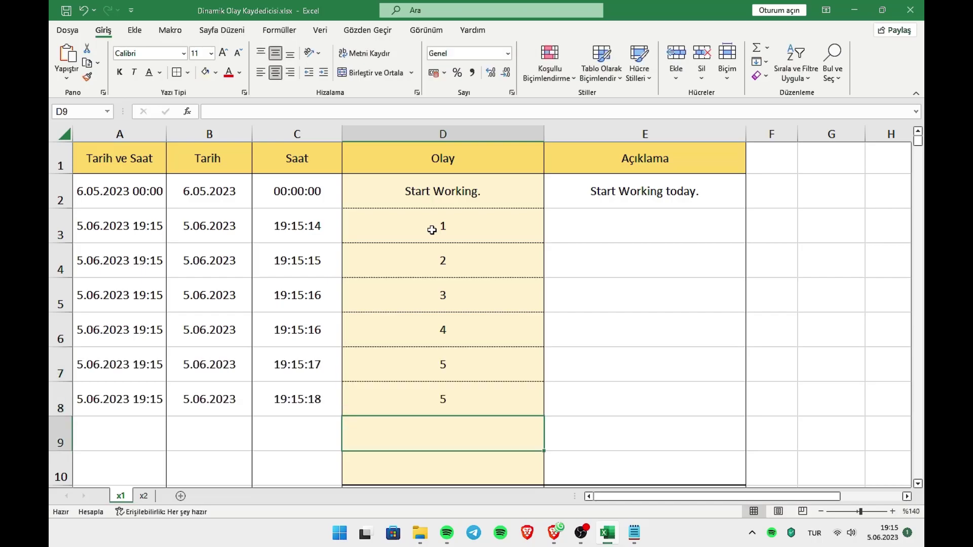
{"action": "type", "text": "6"}
{"action": "key", "text": "Return"}
- Re-enter 1 in Olay cell D3 of sheet x1 to test its existing time stamp
{"action": "left_click", "coordinate": [432, 230]}
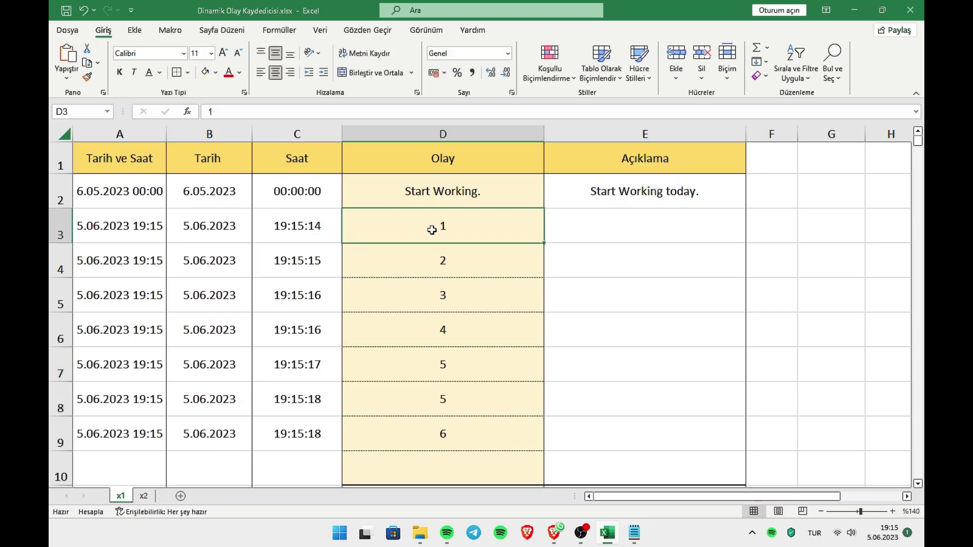
{"action": "type", "text": "1"}
{"action": "key", "text": "Return"}
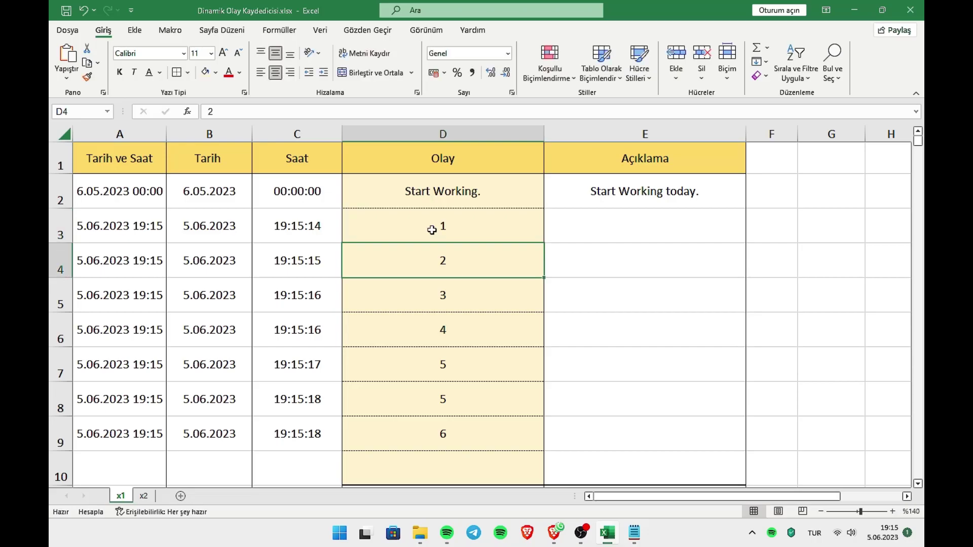
- Re-enter 2, 34, 4, 5, 6 and 7 in Olay cells D4 to D9 of sheet x1
{"action": "type", "text": "2"}
{"action": "key", "text": "Return"}
{"action": "type", "text": "34"}
{"action": "key", "text": "Return"}
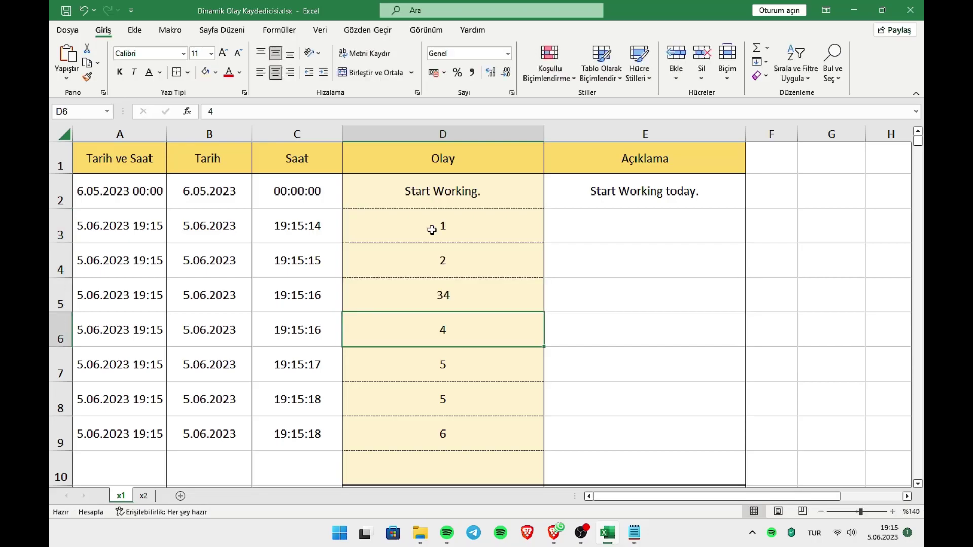
{"action": "key", "text": "Return"}
{"action": "type", "text": "5"}
{"action": "key", "text": "Return"}
{"action": "type", "text": "6"}
{"action": "key", "text": "Return"}
{"action": "type", "text": "6"}
{"action": "key", "text": "BackSpace"}
{"action": "type", "text": "7"}
{"action": "key", "text": "Return"}
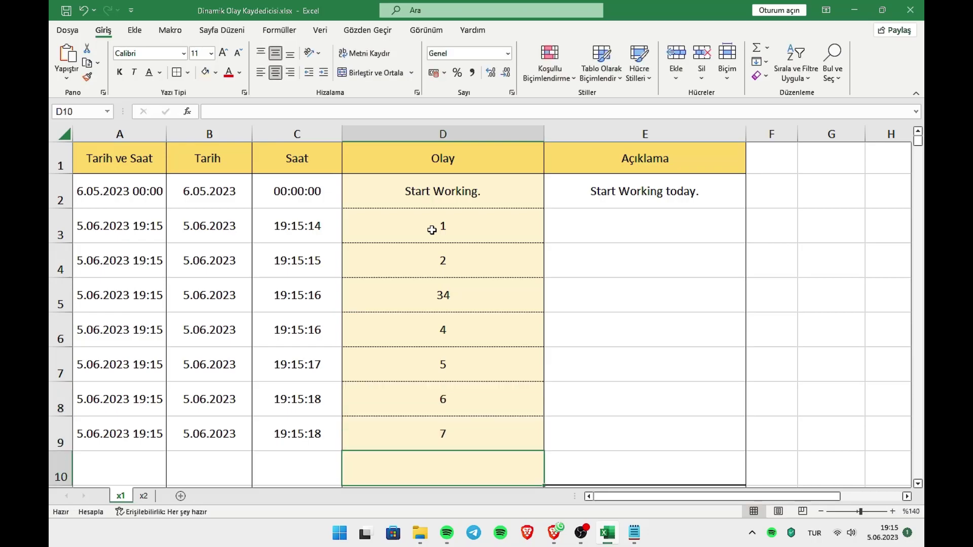
- Replace the entries in Olay cells D3 to D9 with 2, 3, 4, 5, 6, 6 and 8
{"action": "left_click", "coordinate": [431, 230]}
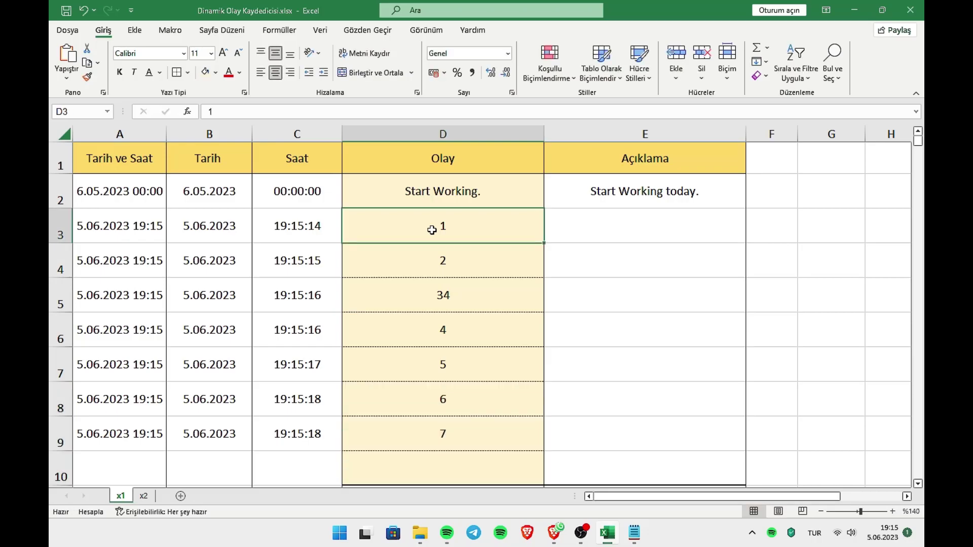
{"action": "type", "text": "2"}
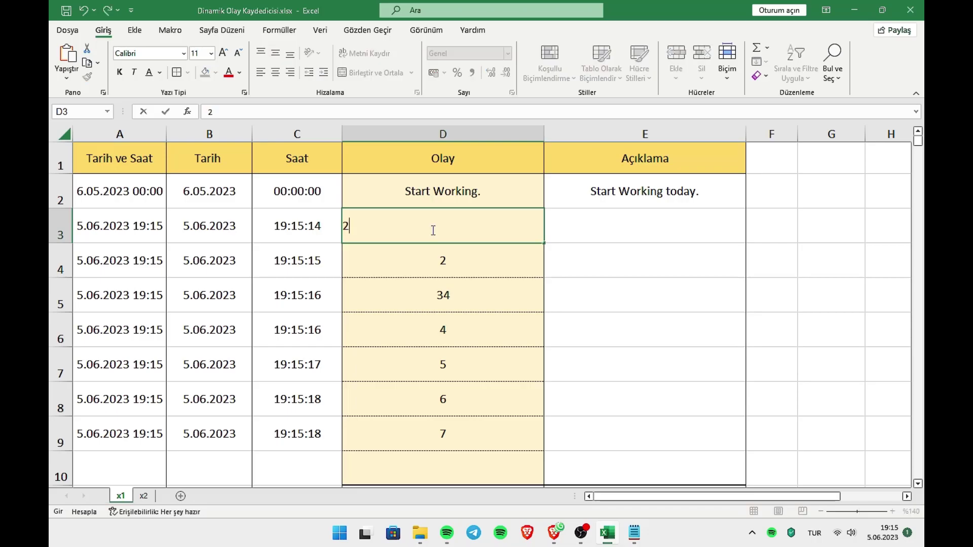
{"action": "key", "text": "Return"}
{"action": "type", "text": "3"}
{"action": "key", "text": "Return"}
{"action": "type", "text": "4"}
{"action": "key", "text": "Return"}
{"action": "type", "text": "5"}
{"action": "key", "text": "Return"}
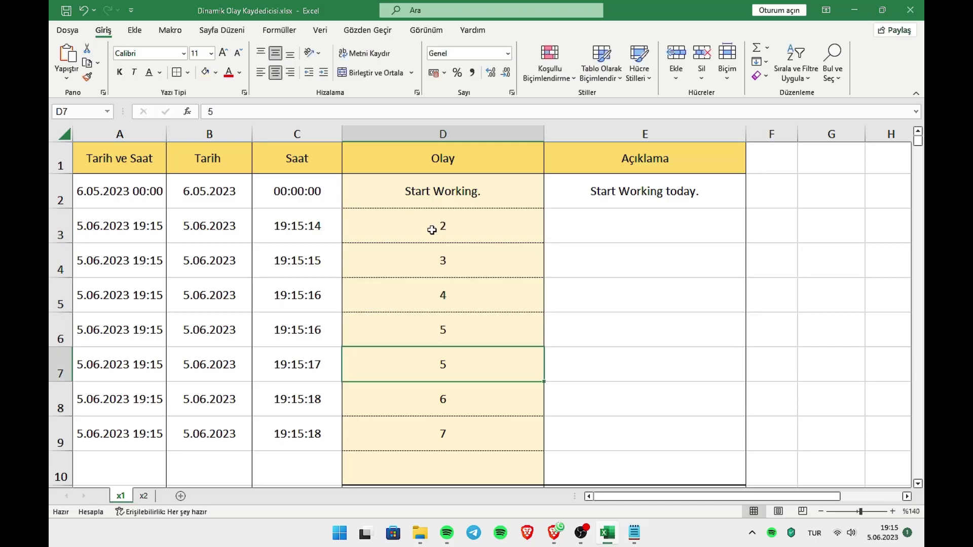
{"action": "type", "text": "6"}
{"action": "key", "text": "Return"}
{"action": "key", "text": "Return"}
{"action": "key", "text": "BackSpace"}
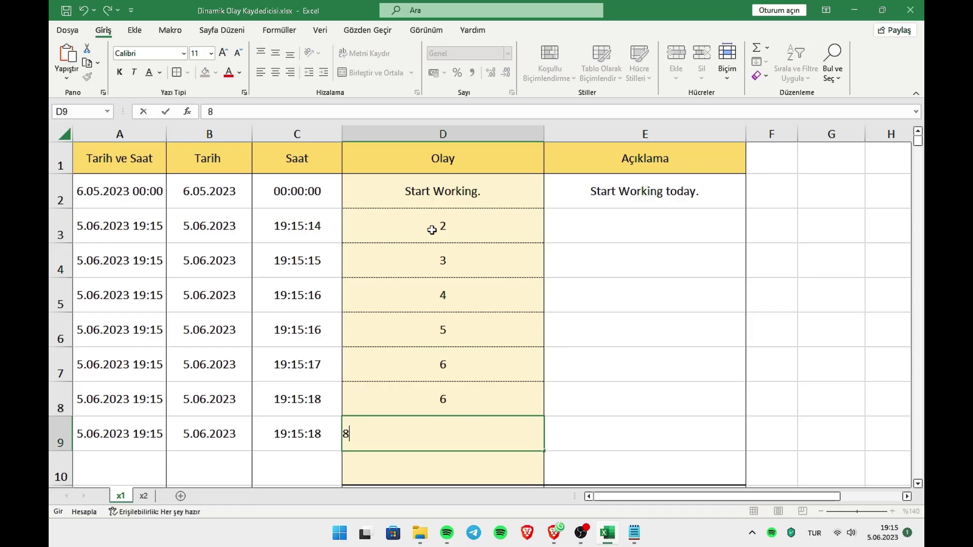
{"action": "key", "text": "Return"}
- Clear all test entries from Olay cells D3 to D9
{"action": "key", "text": "Up"}
{"action": "key", "text": "Up"}
{"action": "key", "text": "Up"}
{"action": "key", "text": "Up"}
{"action": "key", "text": "Up"}
{"action": "key", "text": "Up"}
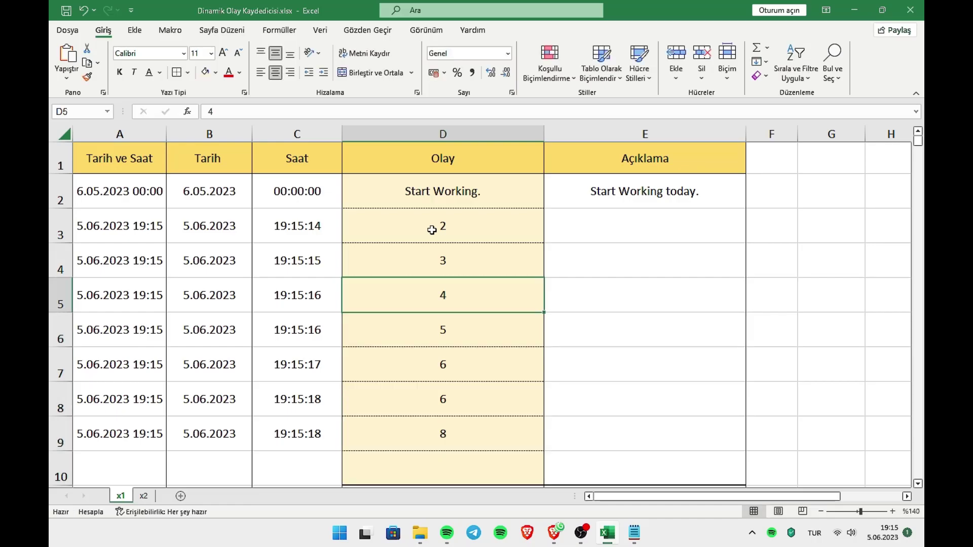
{"action": "key", "text": "Up"}
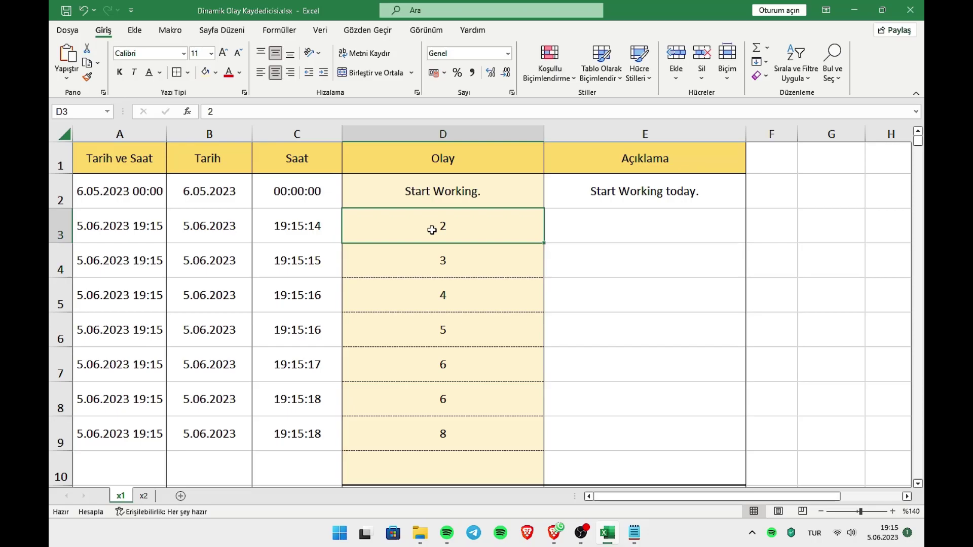
{"action": "left_click_drag", "start_coordinate": [431, 230], "coordinate": [429, 432]}
{"action": "key", "text": "BackSpace"}
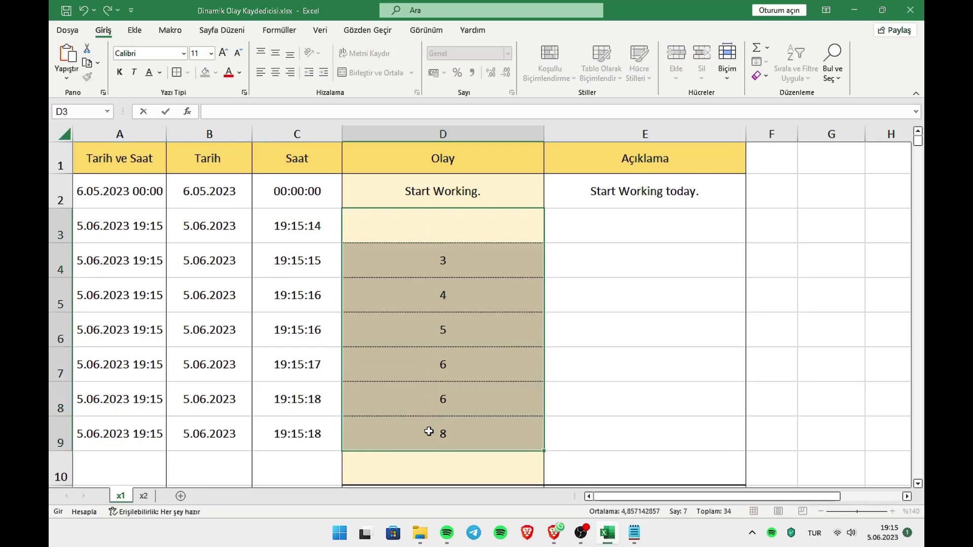
{"action": "left_click", "coordinate": [445, 328]}
{"action": "left_click_drag", "start_coordinate": [458, 229], "coordinate": [444, 431]}
{"action": "key", "text": "Delete"}
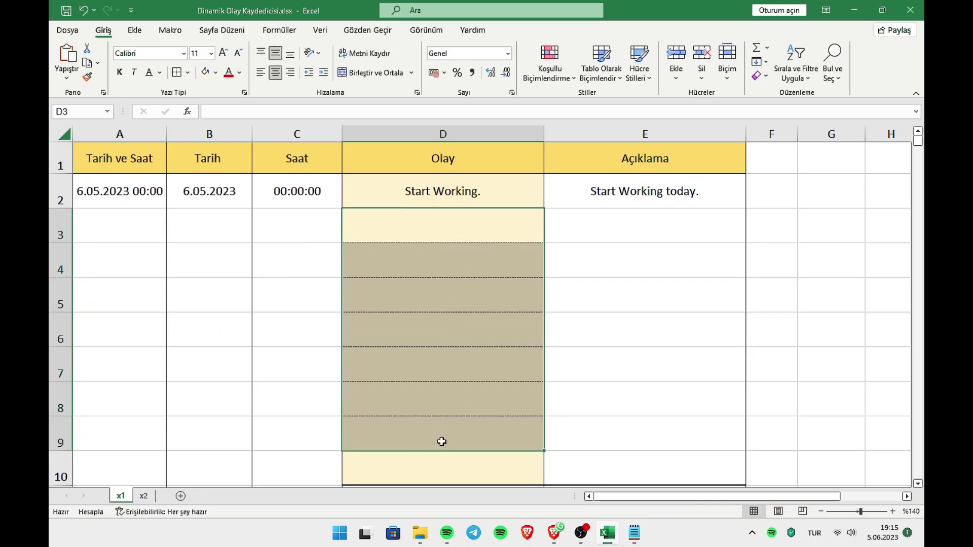
- Enter 1, 2, 3, 4, 5, 6 and 7 in the empty Olay cells D3 to D9
{"action": "left_click", "coordinate": [441, 227]}
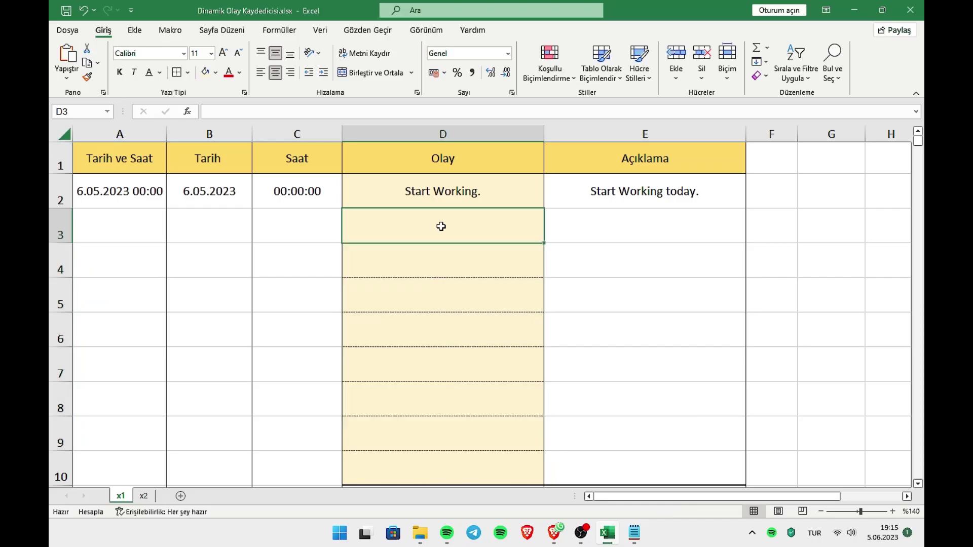
{"action": "type", "text": "1"}
{"action": "key", "text": "Return"}
{"action": "type", "text": "2"}
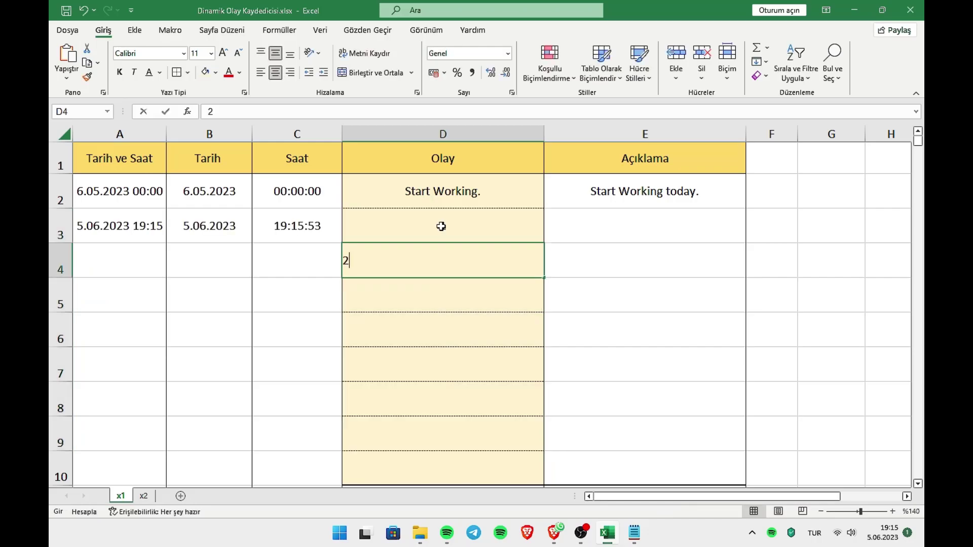
{"action": "key", "text": "Return"}
{"action": "type", "text": "3"}
{"action": "key", "text": "Return"}
{"action": "type", "text": "4"}
{"action": "key", "text": "Return"}
{"action": "type", "text": "5"}
{"action": "key", "text": "Return"}
{"action": "type", "text": "6"}
{"action": "key", "text": "Return"}
{"action": "type", "text": "7"}
{"action": "key", "text": "Return"}
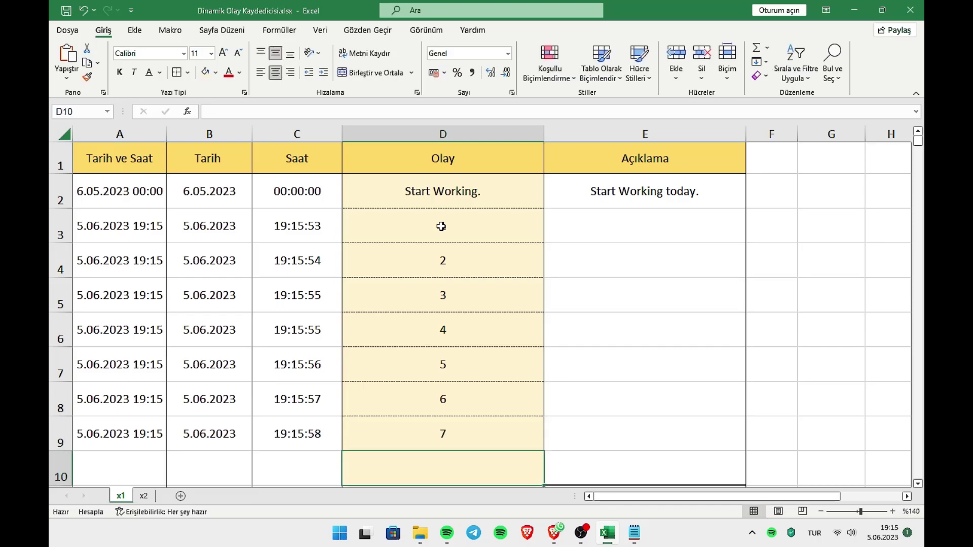
- Overwrite Olay cells D3 to D9 with 2, 3, 4, 5, 6, 7 and 8
{"action": "left_click", "coordinate": [441, 226]}
{"action": "type", "text": "2"}
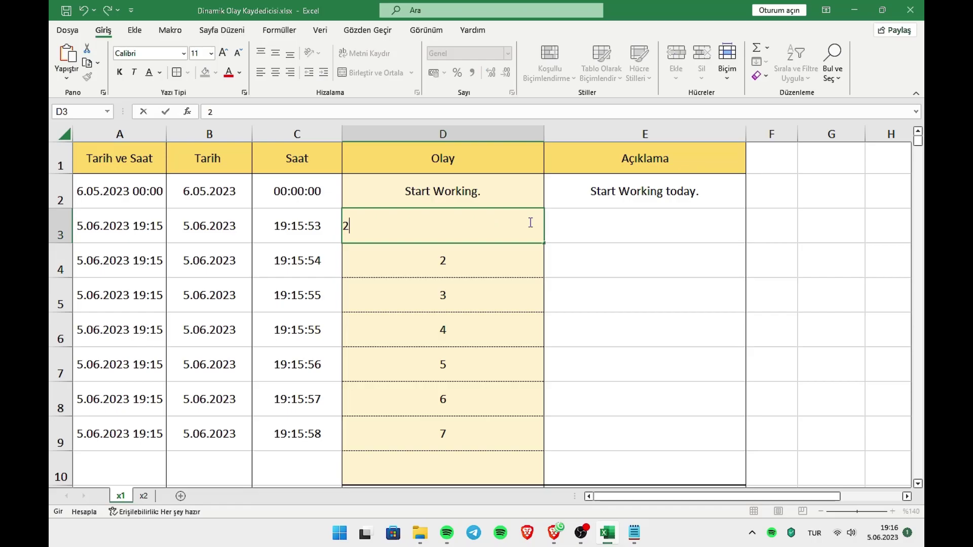
{"action": "key", "text": "Return"}
{"action": "type", "text": "3"}
{"action": "key", "text": "Return"}
{"action": "type", "text": "4"}
{"action": "key", "text": "Return"}
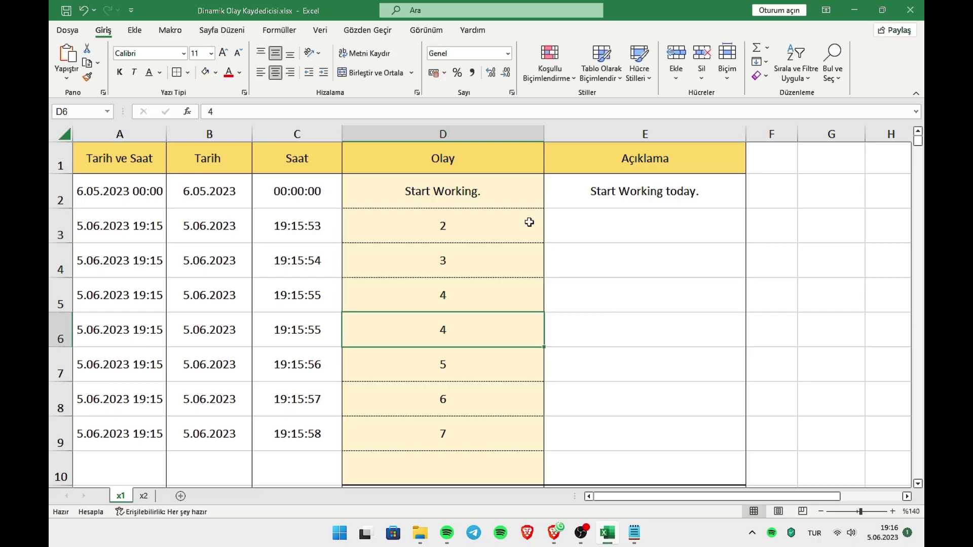
{"action": "type", "text": "5"}
{"action": "key", "text": "Return"}
{"action": "type", "text": "6"}
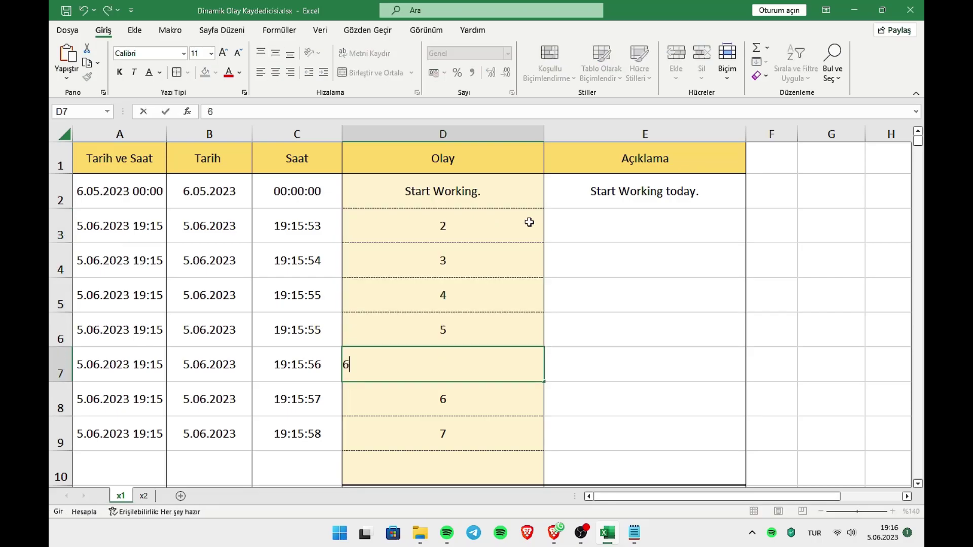
{"action": "key", "text": "Return"}
{"action": "type", "text": "7"}
{"action": "key", "text": "Return"}
{"action": "type", "text": "7"}
{"action": "key", "text": "BackSpace"}
{"action": "type", "text": "8"}
{"action": "key", "text": "Return"}
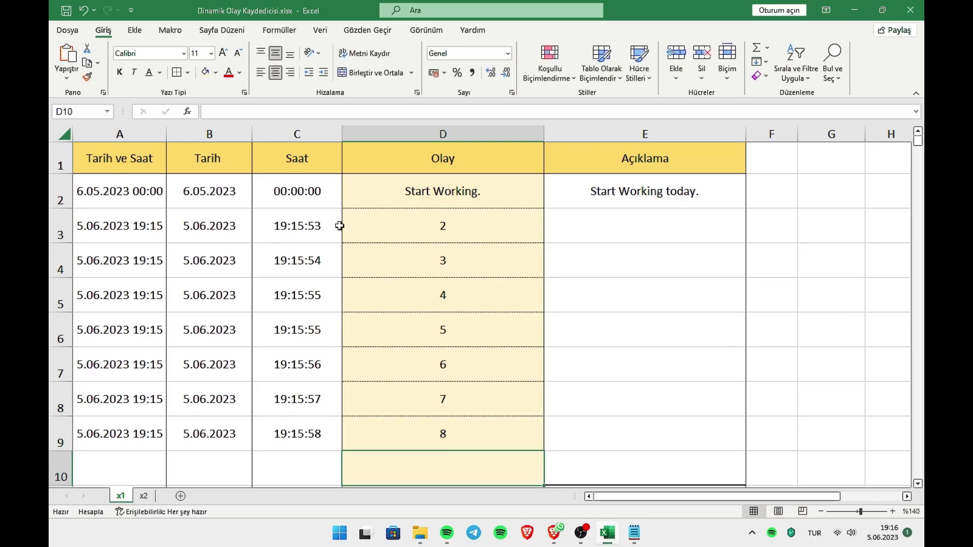
- Overwrite Olay cells D3 to D9 with 4, 5, 6, 7, 8, 9 and 0
{"action": "left_click", "coordinate": [405, 224]}
{"action": "type", "text": "4"}
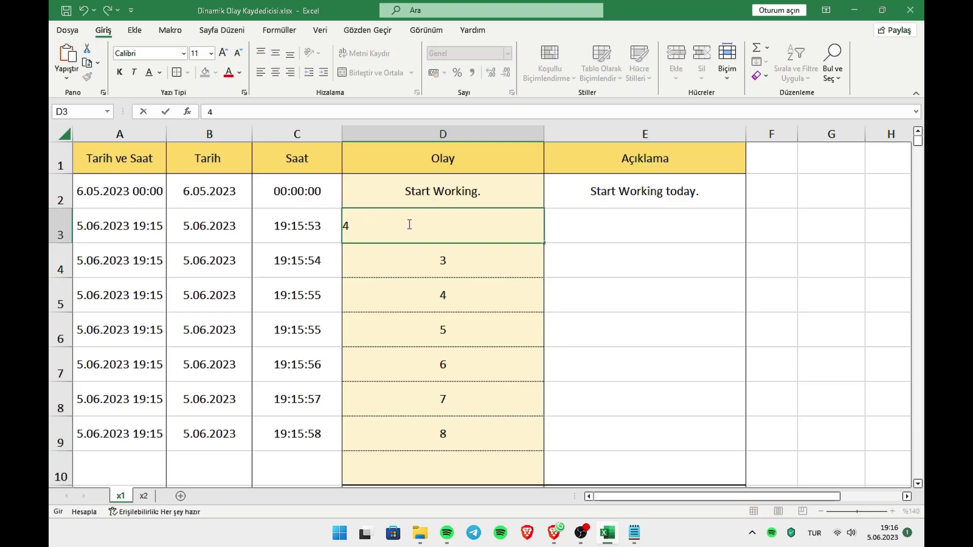
{"action": "key", "text": "Return"}
{"action": "type", "text": "5"}
{"action": "key", "text": "Return"}
{"action": "type", "text": "6"}
{"action": "key", "text": "Return"}
{"action": "type", "text": "7"}
{"action": "key", "text": "Return"}
{"action": "type", "text": "8"}
{"action": "key", "text": "Return"}
{"action": "type", "text": "9"}
{"action": "key", "text": "Return"}
{"action": "type", "text": "0"}
{"action": "key", "text": "Return"}
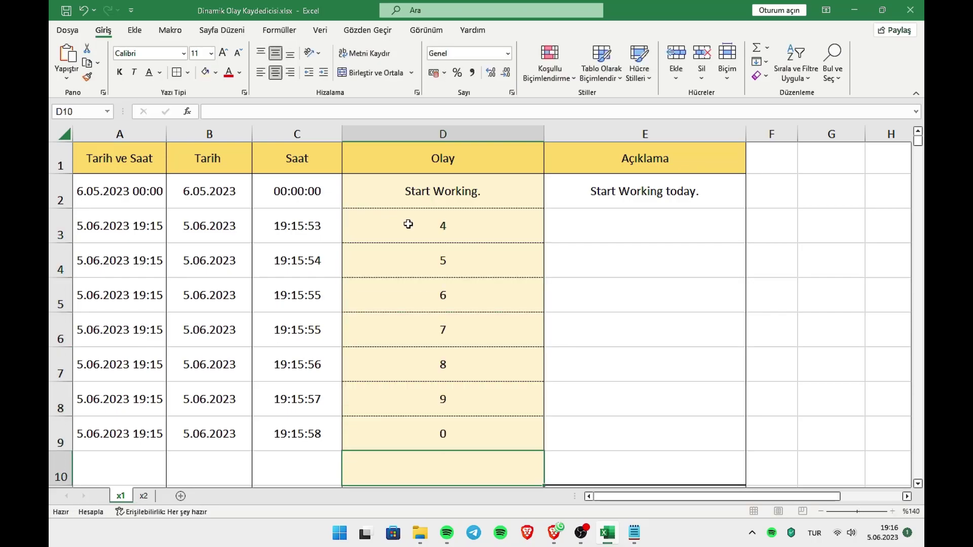
- Clear Olay cells D3 to D9 and enter 1, 2 and 3 in cells D3 to D5
{"action": "left_click_drag", "start_coordinate": [408, 224], "coordinate": [408, 427]}
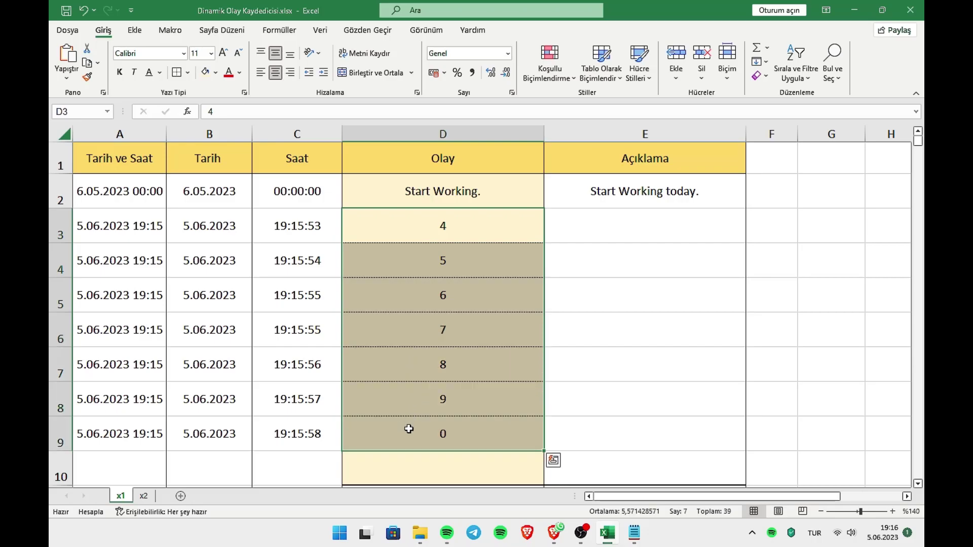
{"action": "key", "text": "Delete"}
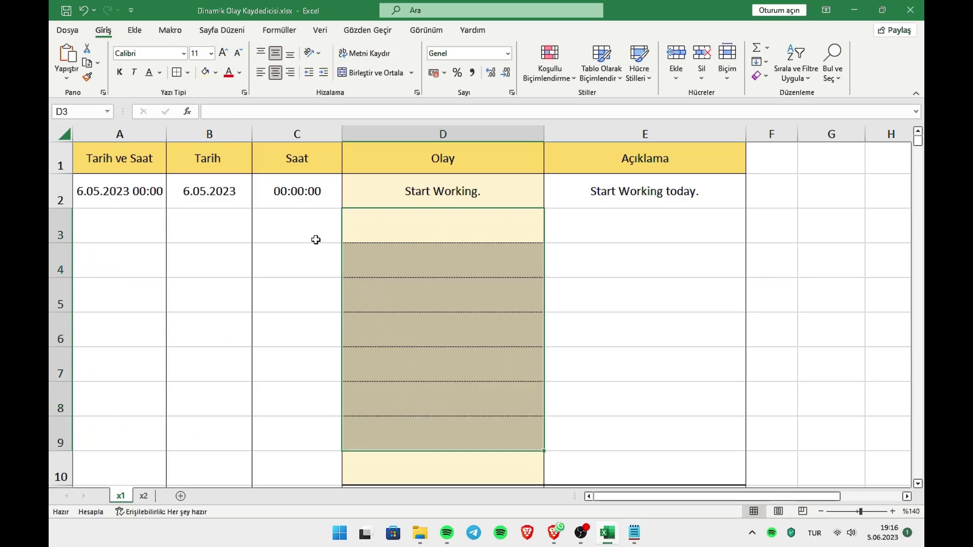
{"action": "left_click", "coordinate": [371, 234]}
{"action": "type", "text": "1"}
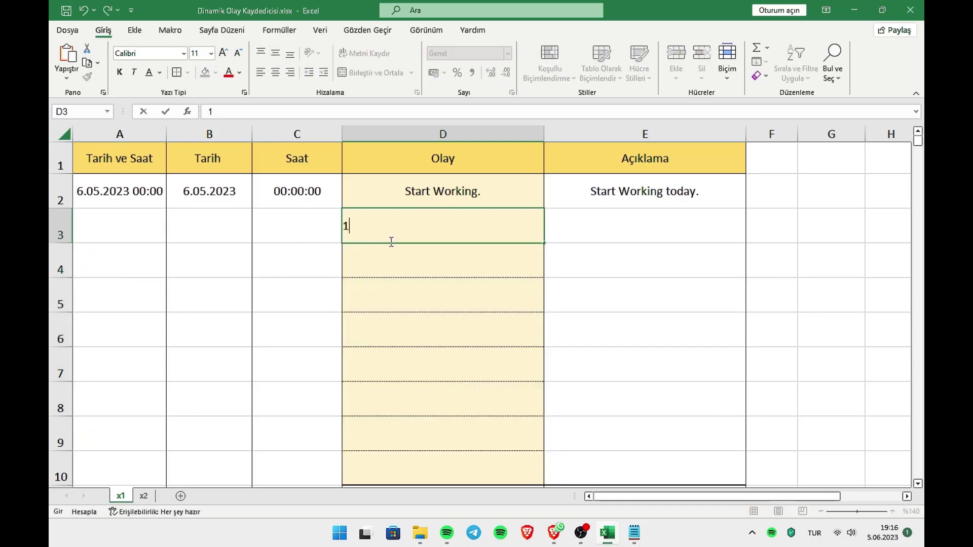
{"action": "key", "text": "Return"}
{"action": "left_click", "coordinate": [416, 226]}
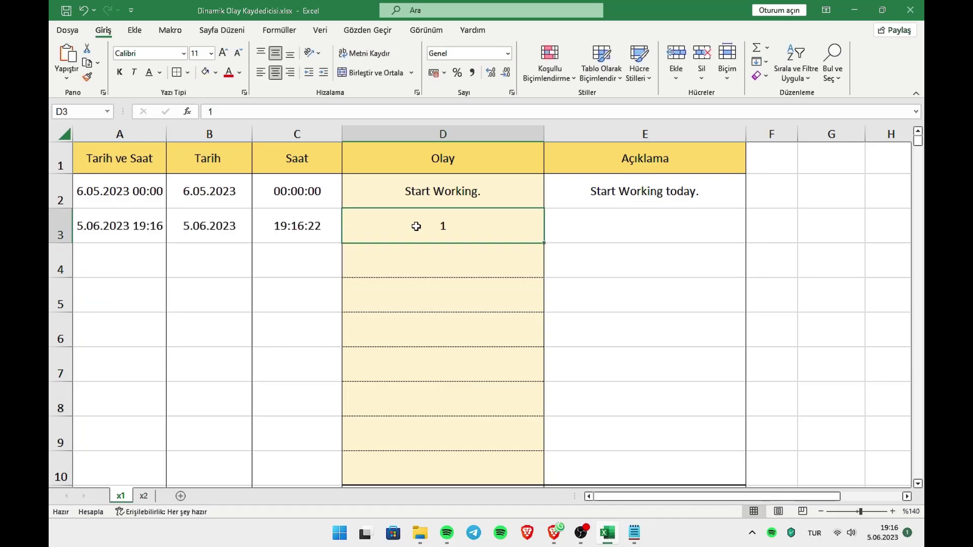
{"action": "key", "text": "Return"}
{"action": "type", "text": "3"}
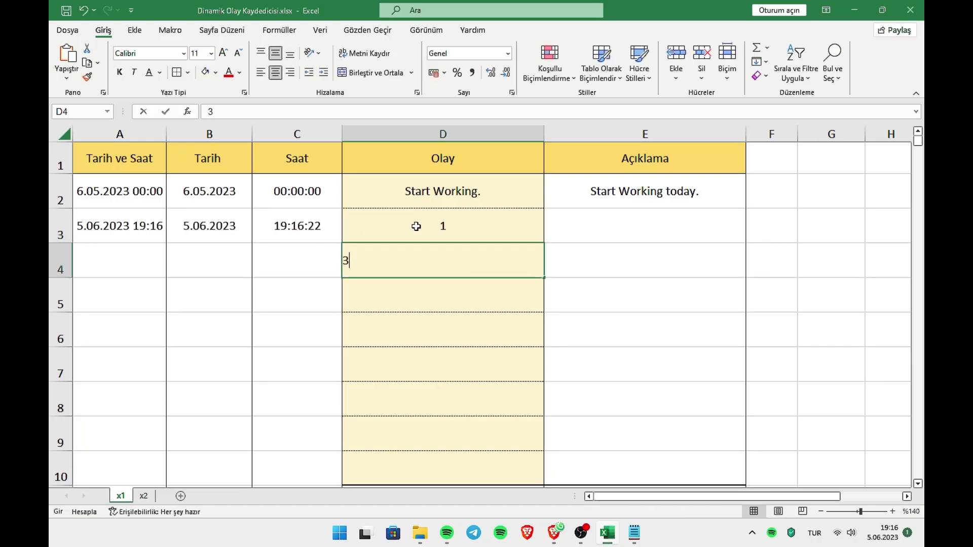
{"action": "key", "text": "BackSpace"}
{"action": "type", "text": "2"}
{"action": "key", "text": "Return"}
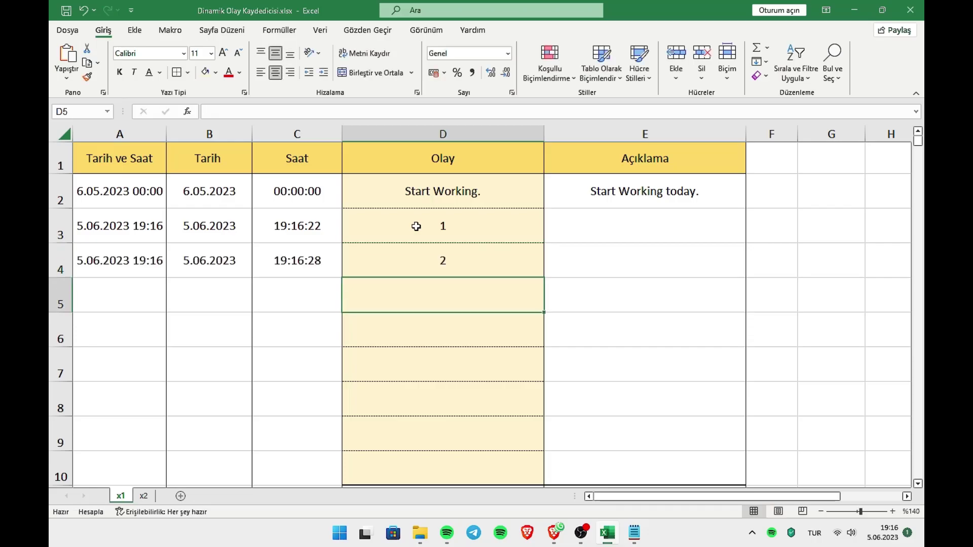
{"action": "type", "text": "3"}
{"action": "key", "text": "Return"}
- Replace the entry in Olay cell D3 with 4 to test its existing time stamp
{"action": "left_click", "coordinate": [438, 225]}
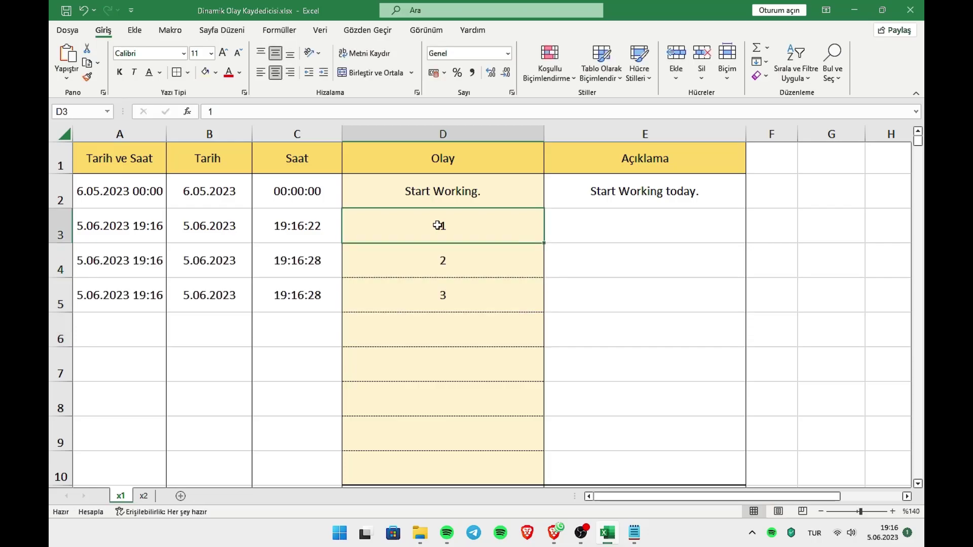
{"action": "type", "text": "4"}
{"action": "left_click", "coordinate": [373, 293]}
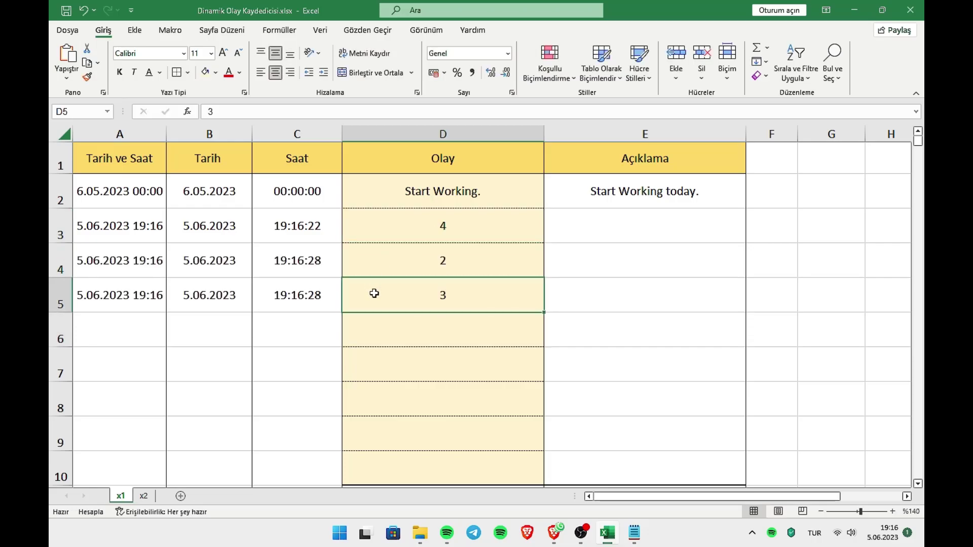